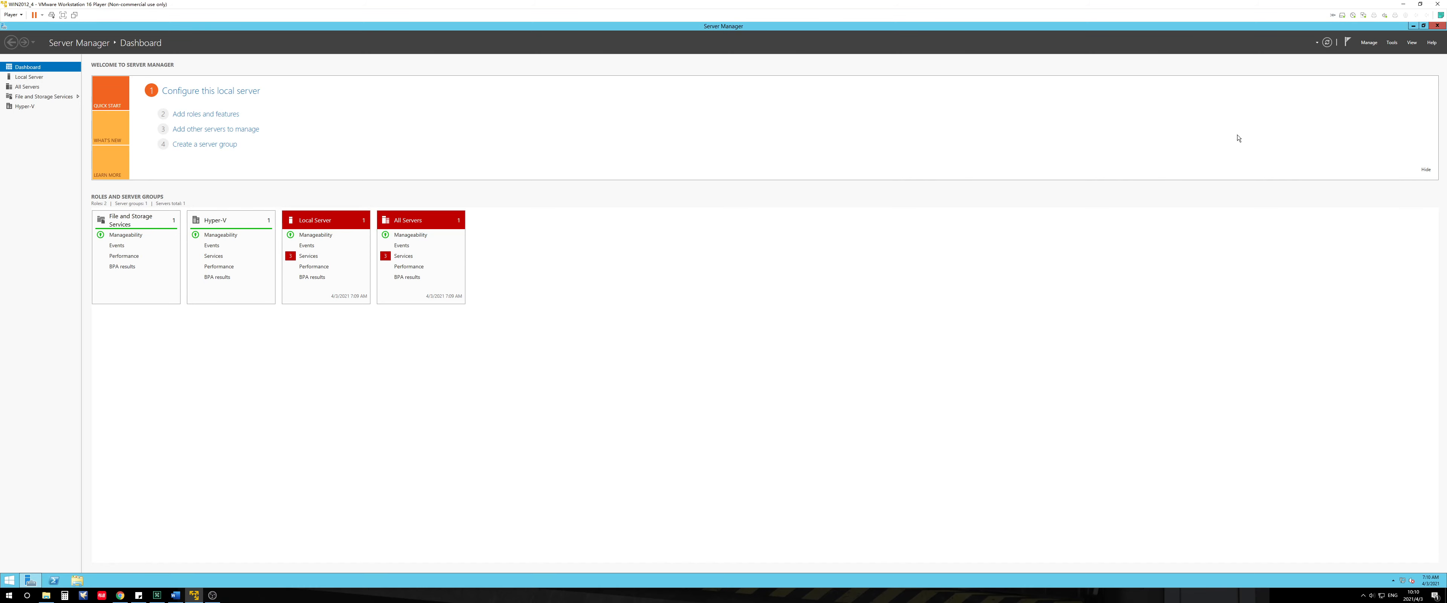
# Step: Close Server Manager and pin Hyper-V Virtual Machine Connection to the Start screen from the full apps list
pyautogui.click(1438, 26)
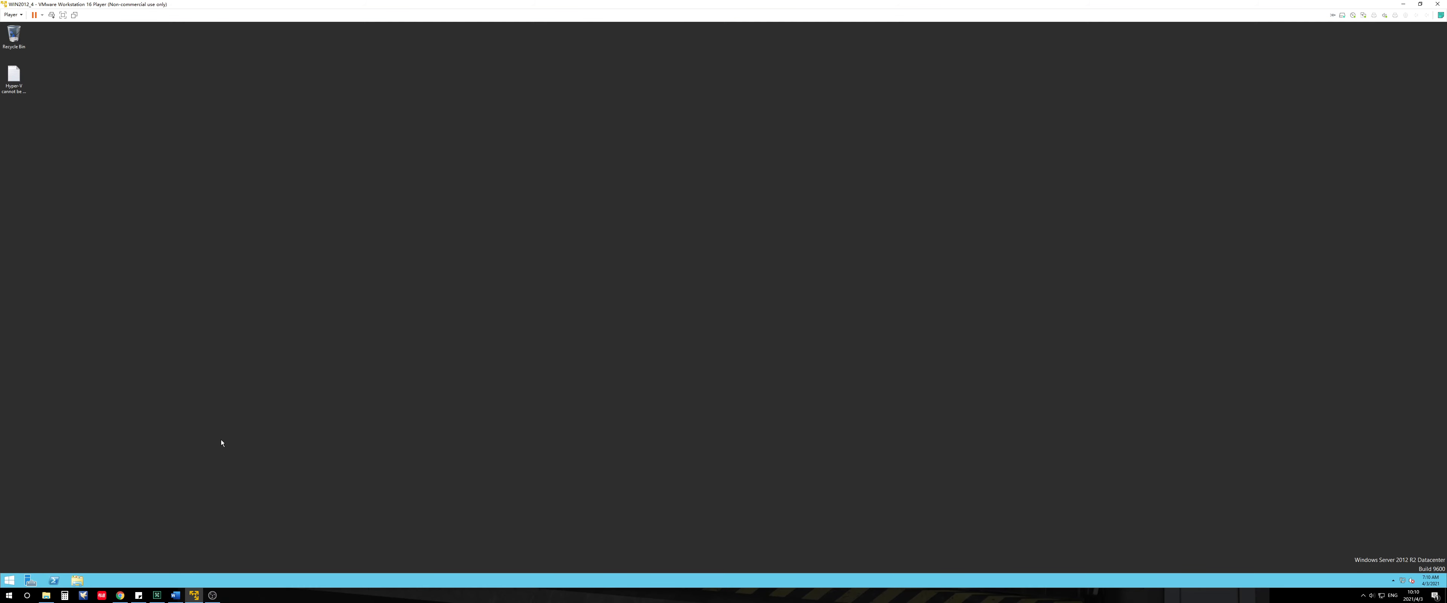
pyautogui.click(9, 580)
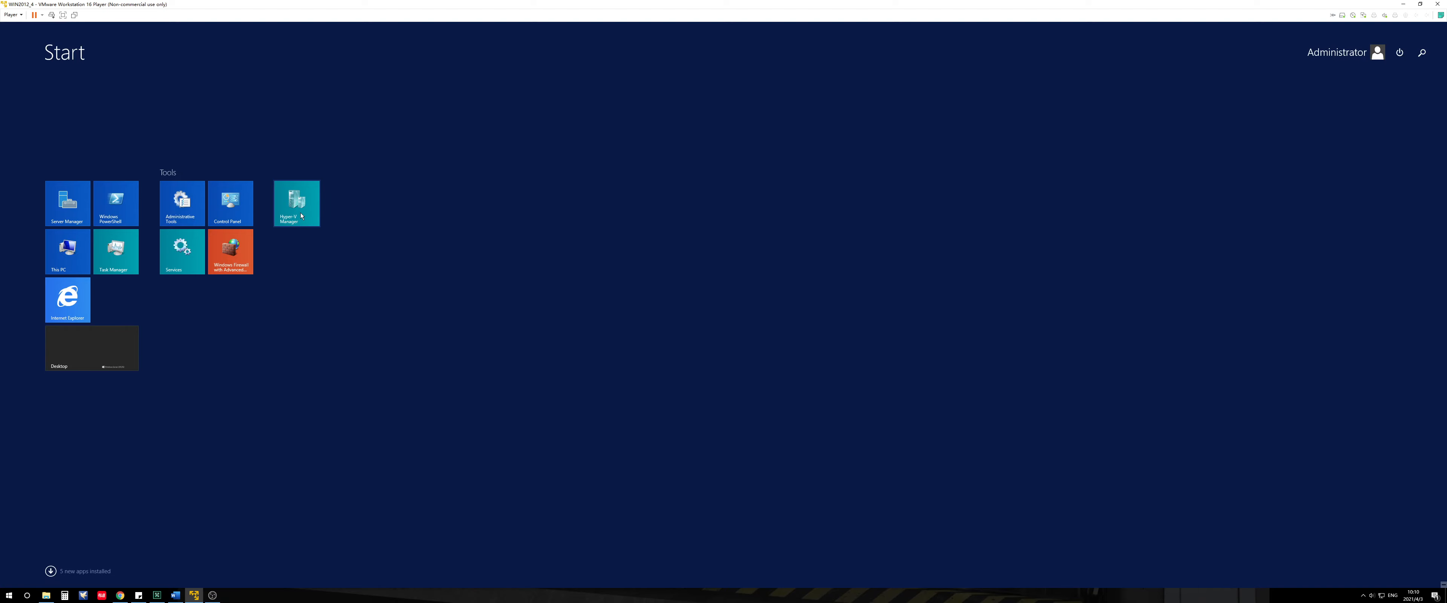
pyautogui.click(51, 571)
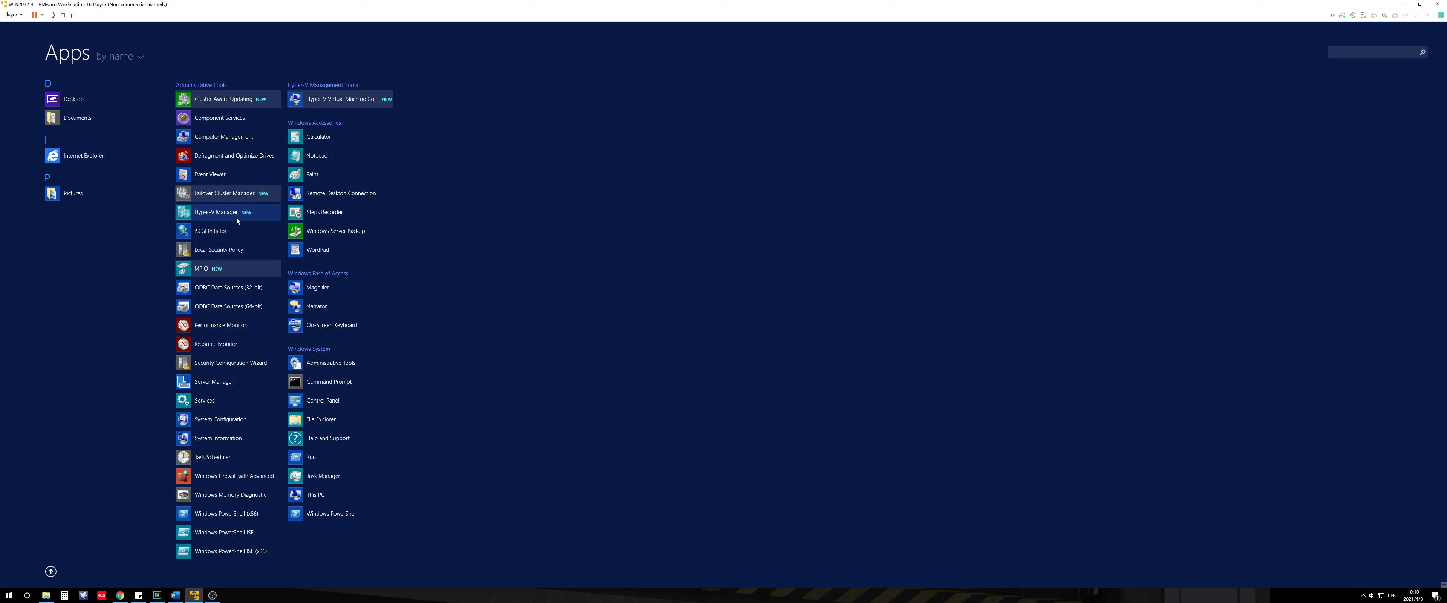
pyautogui.rightClick(226, 215)
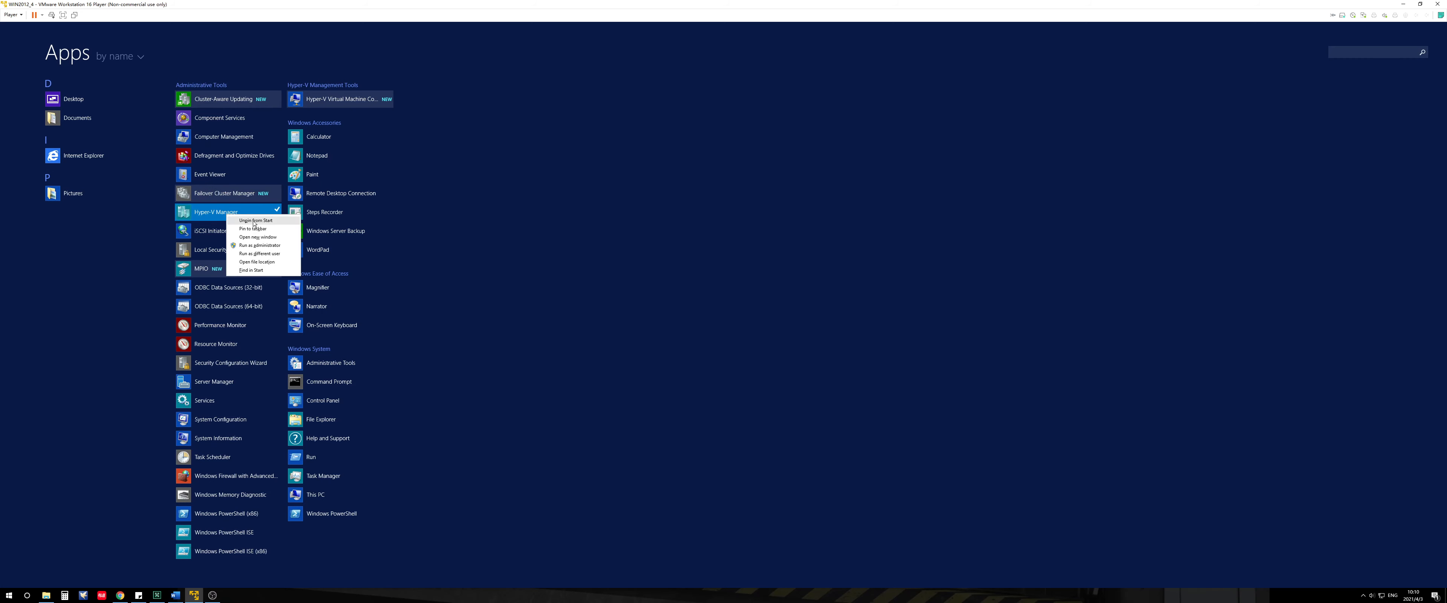
pyautogui.click(460, 154)
pyautogui.rightClick(365, 99)
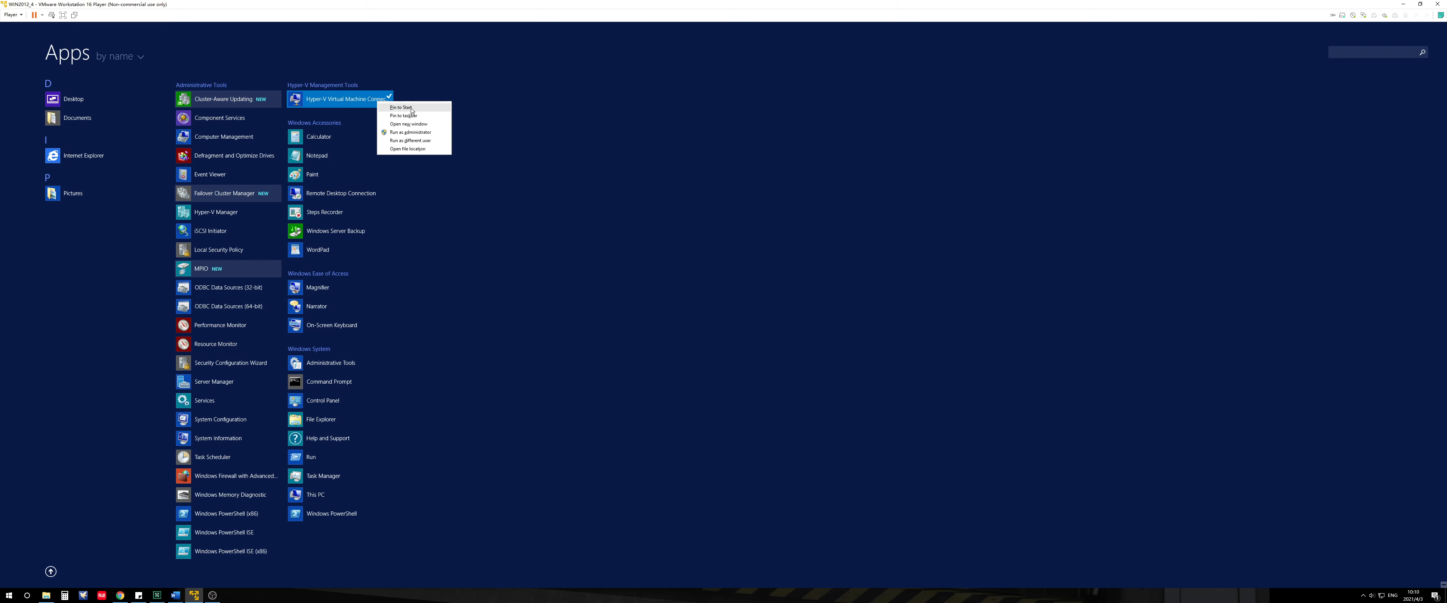
pyautogui.click(414, 113)
# Step: Move the Hyper-V Manager and Hyper-V Virtual Machine Connection tiles into the Tools group and return to the desktop
pyautogui.moveTo(276, 193); pyautogui.dragTo(191, 303)
pyautogui.moveTo(309, 216); pyautogui.dragTo(245, 303)
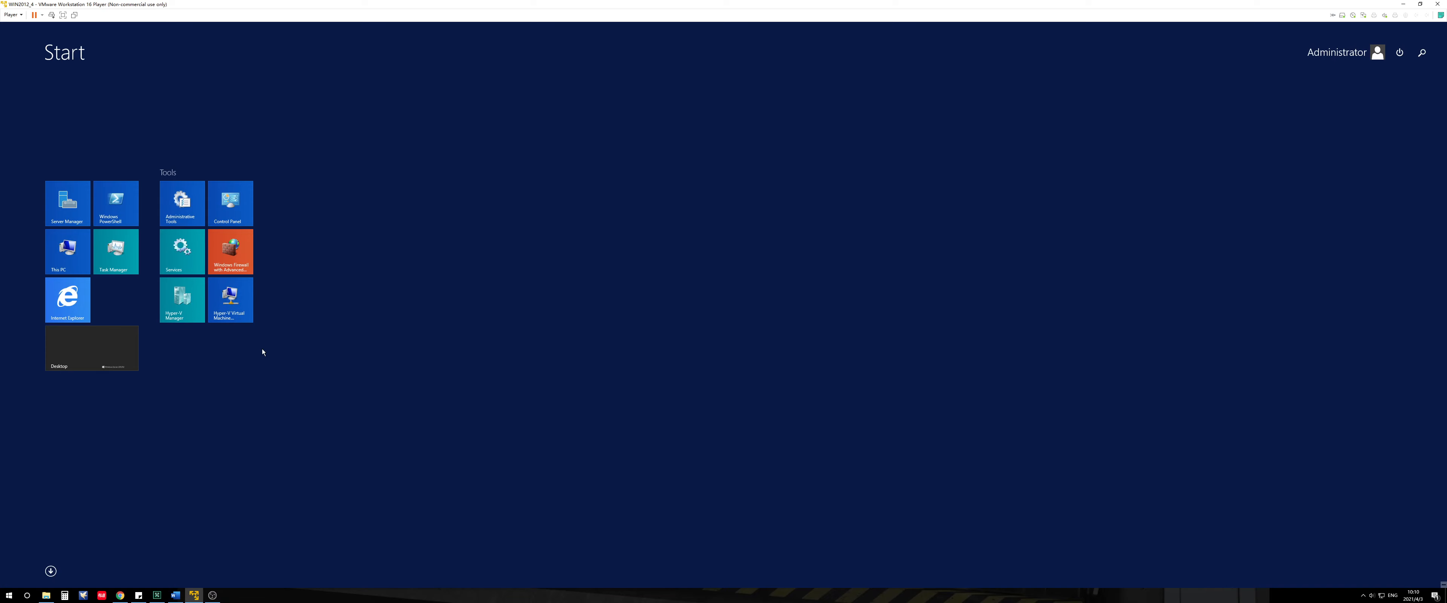
pyautogui.click(51, 571)
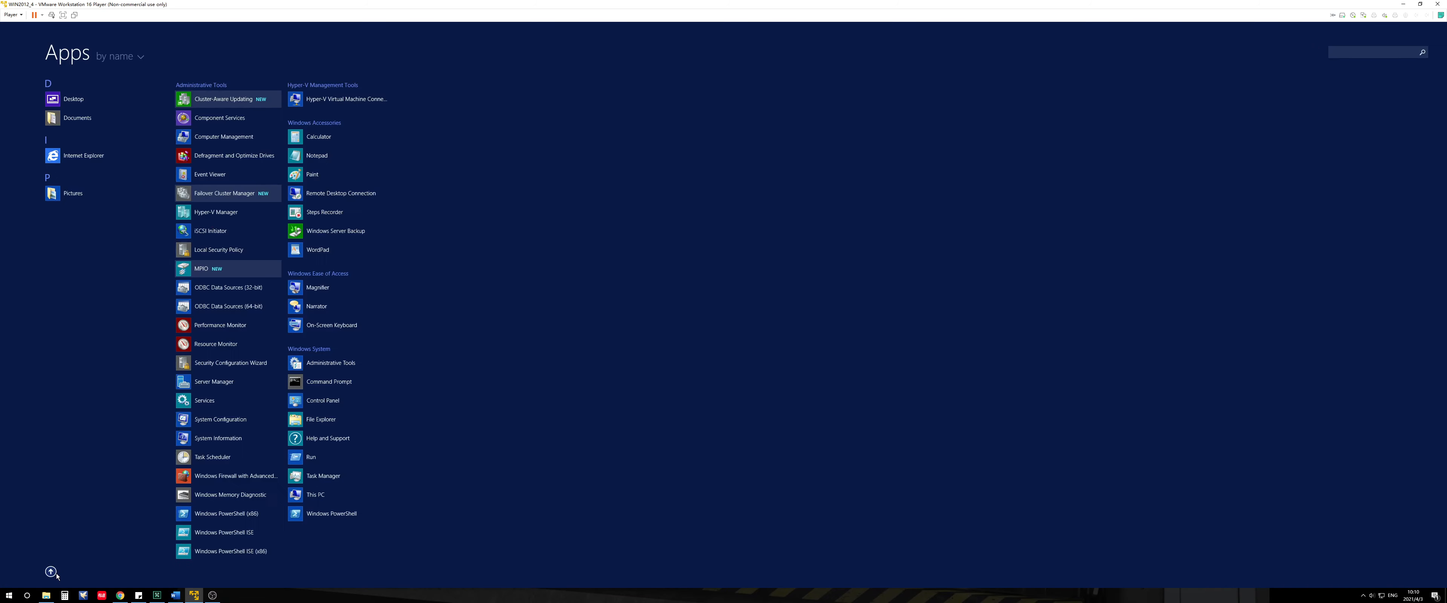
pyautogui.click(612, 388)
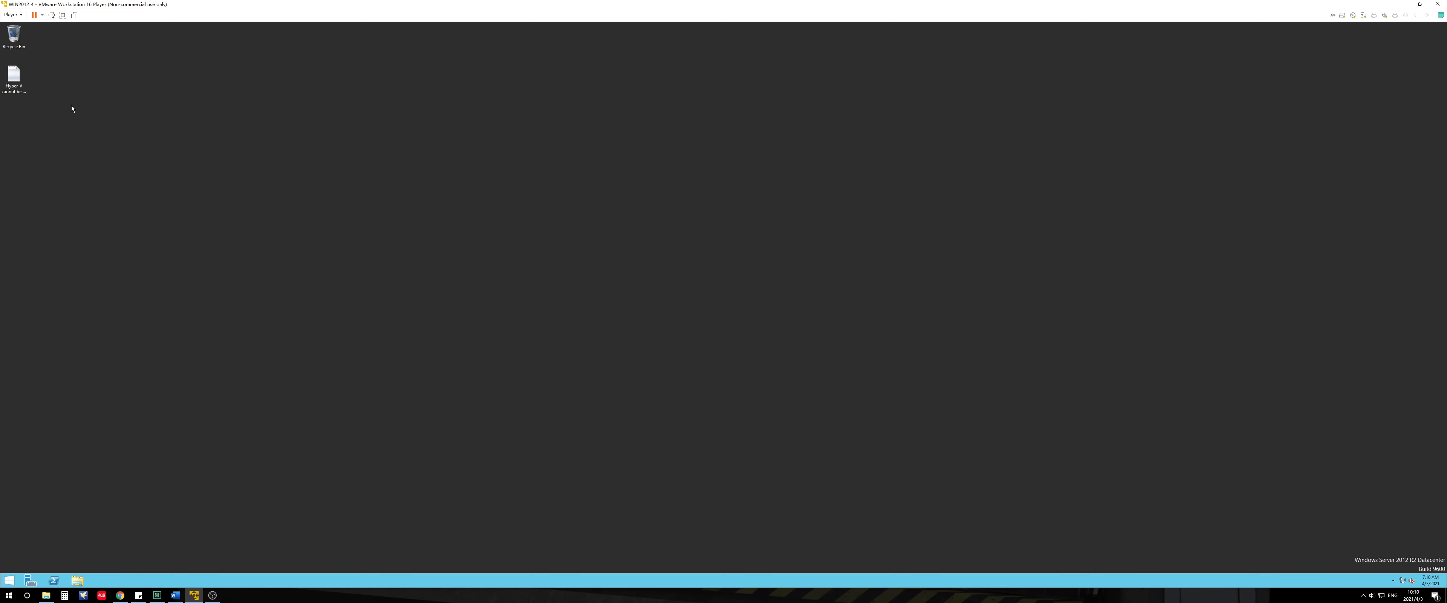
# Step: Review the PowerShell install commands in the desktop note "Hyper-V cannot be installed a hypervisor is already running", and close it
pyautogui.doubleClick(13, 77)
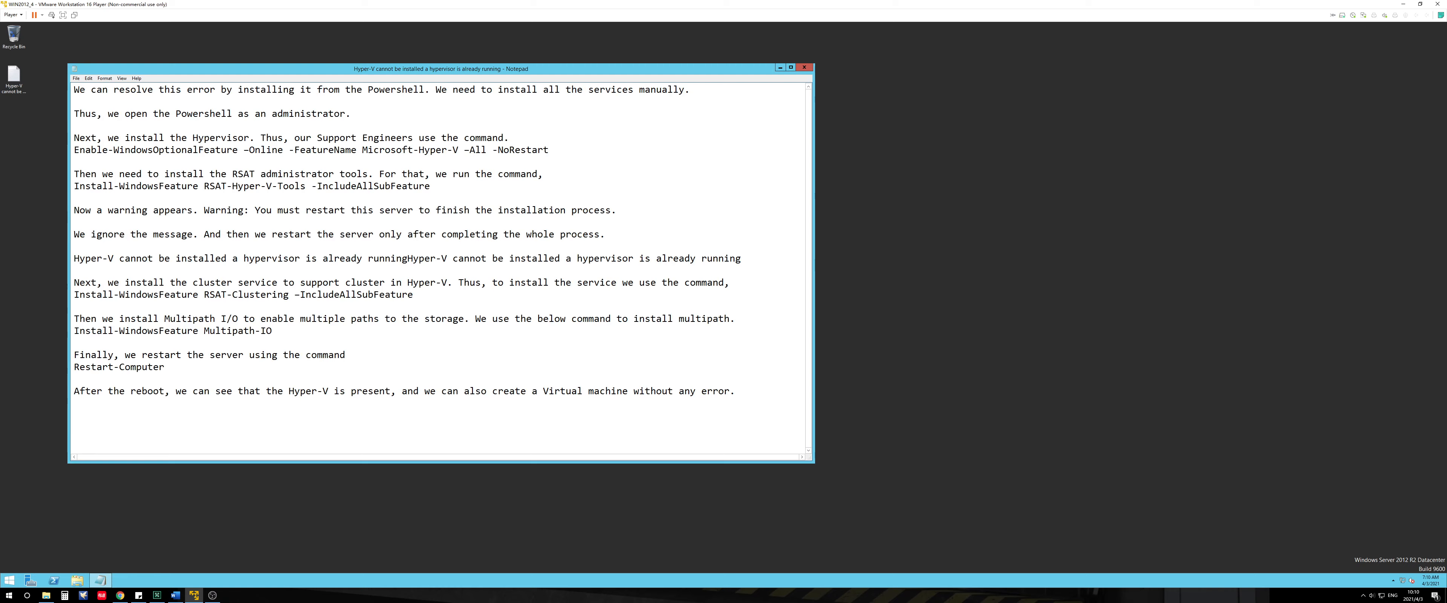
pyautogui.hotkey('ctrl', 'a')
pyautogui.click(249, 175)
pyautogui.hotkey('ctrl', 'a')
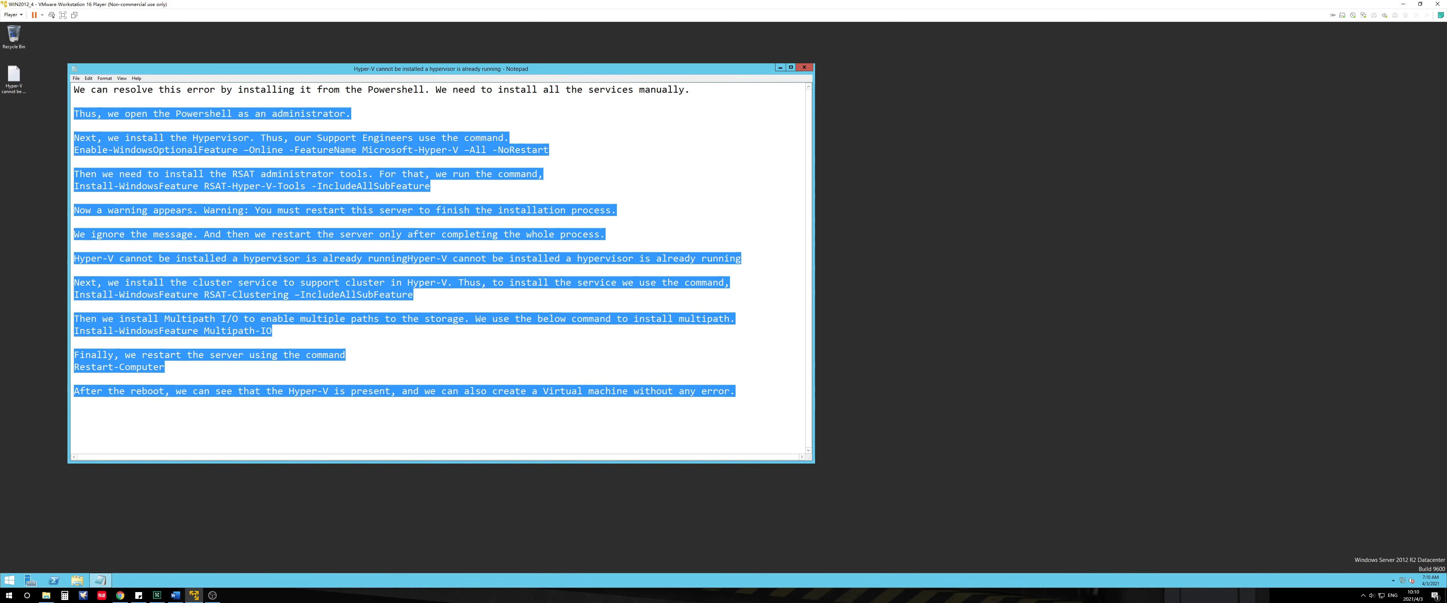
pyautogui.click(243, 174)
pyautogui.hotkey('ctrl', 'a')
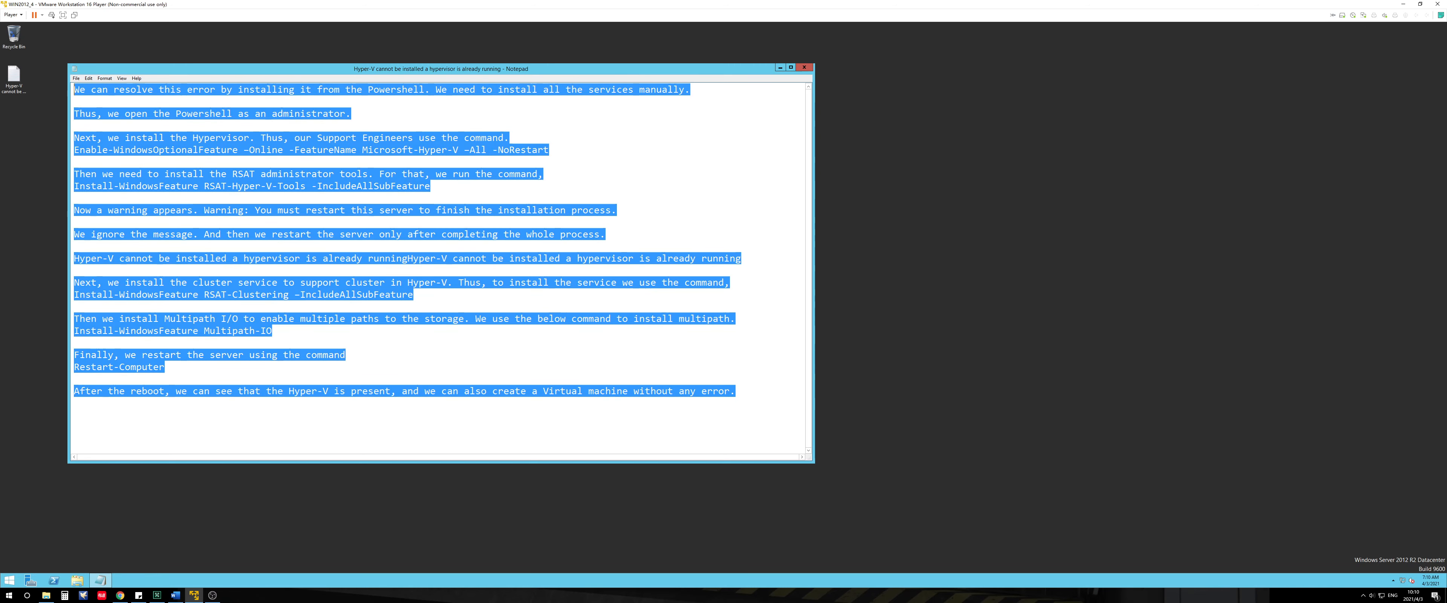
pyautogui.click(176, 113)
pyautogui.click(804, 66)
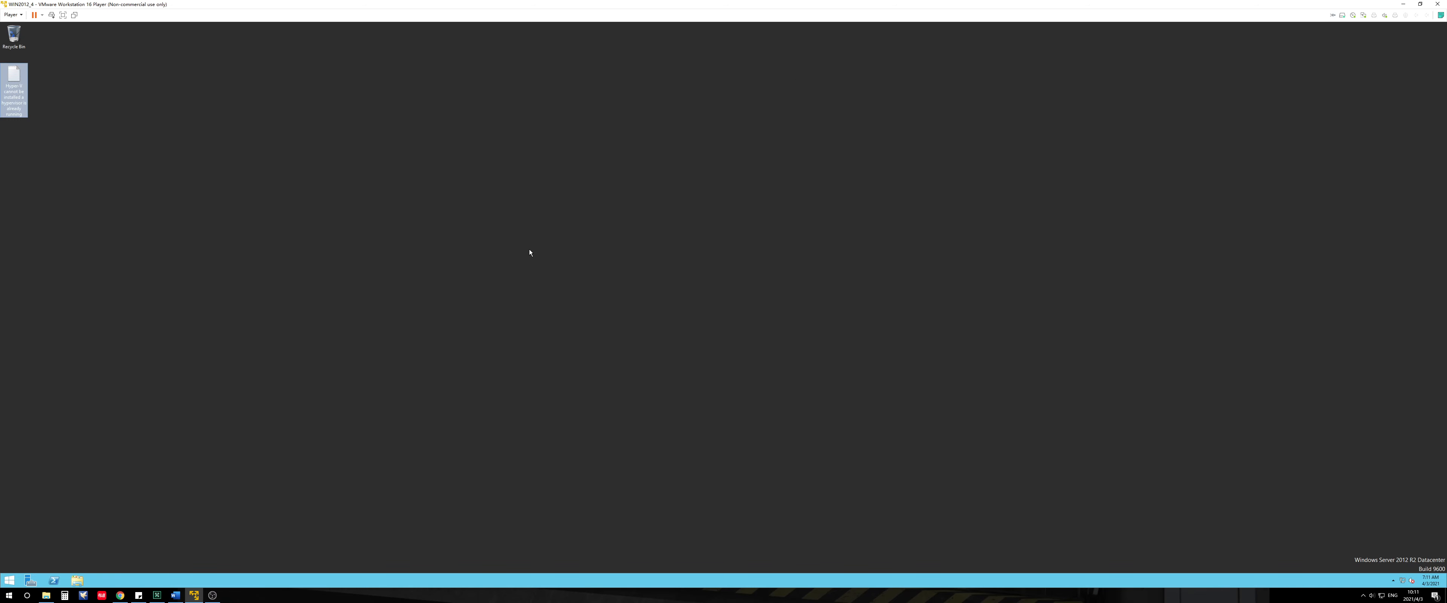
pyautogui.click(444, 300)
# Step: Switch to the Word installation guide on the host, check step 8 about finishing the virtual machine wizard, and minimize it
pyautogui.click(176, 596)
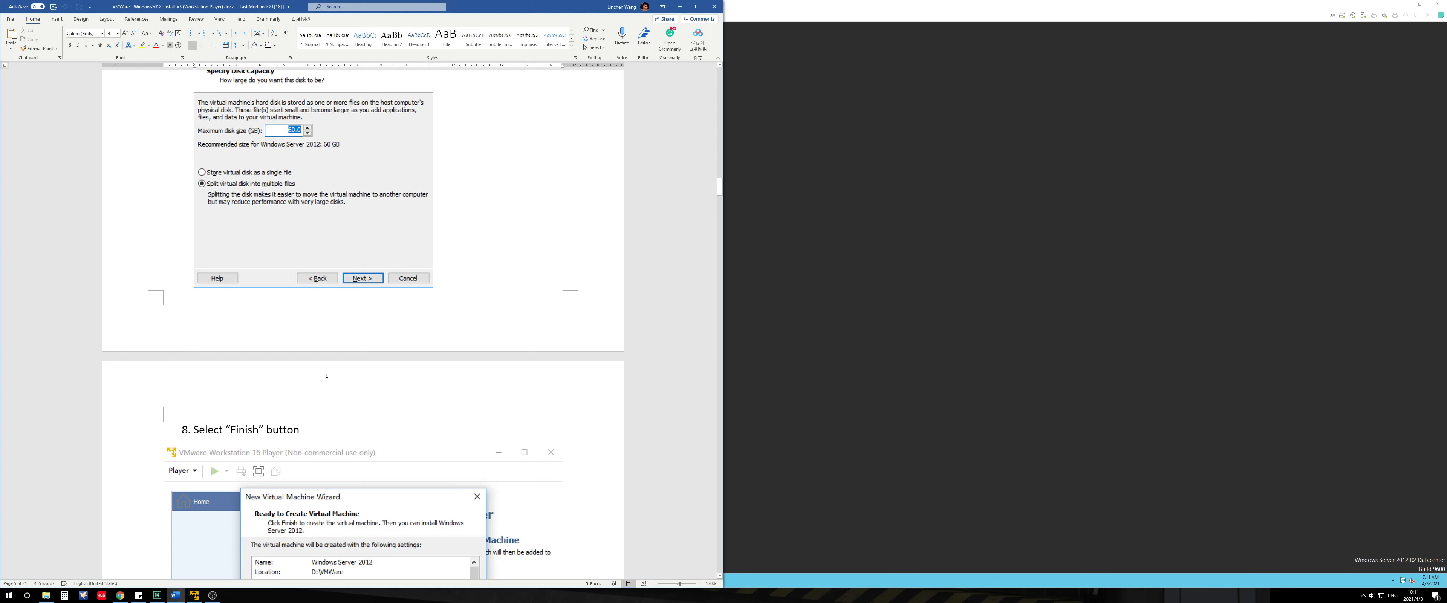
pyautogui.scroll(-5, 478, 309)
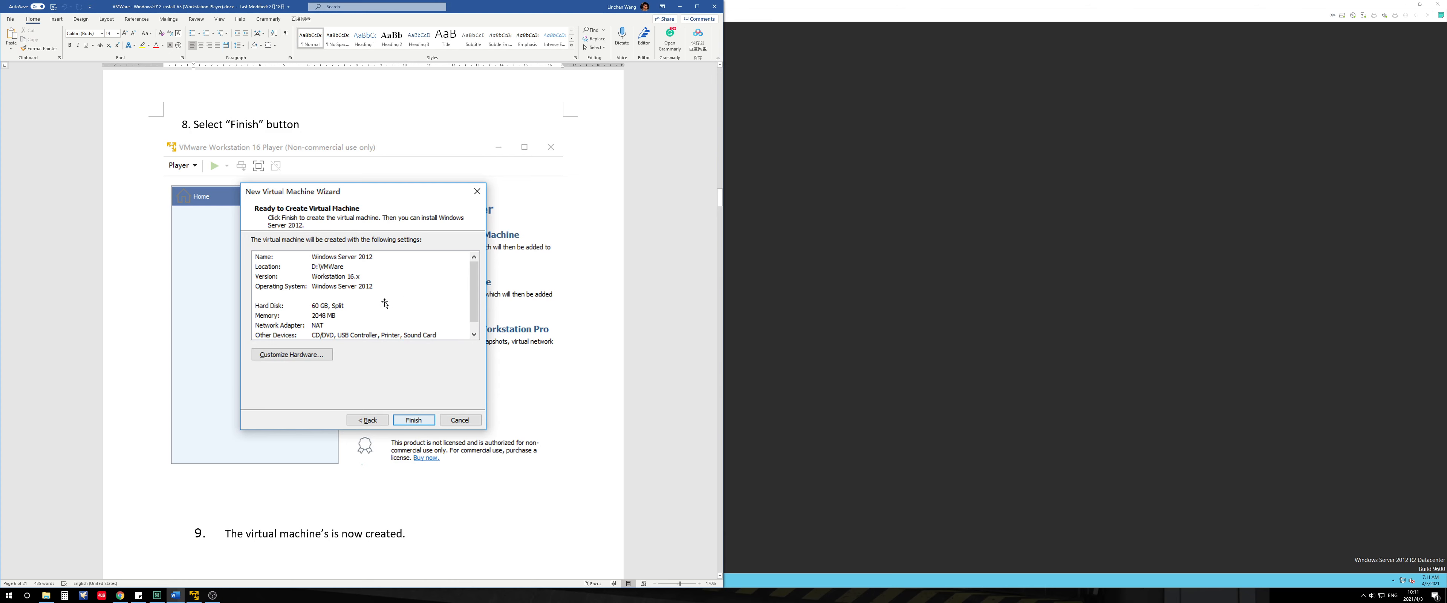
pyautogui.click(679, 6)
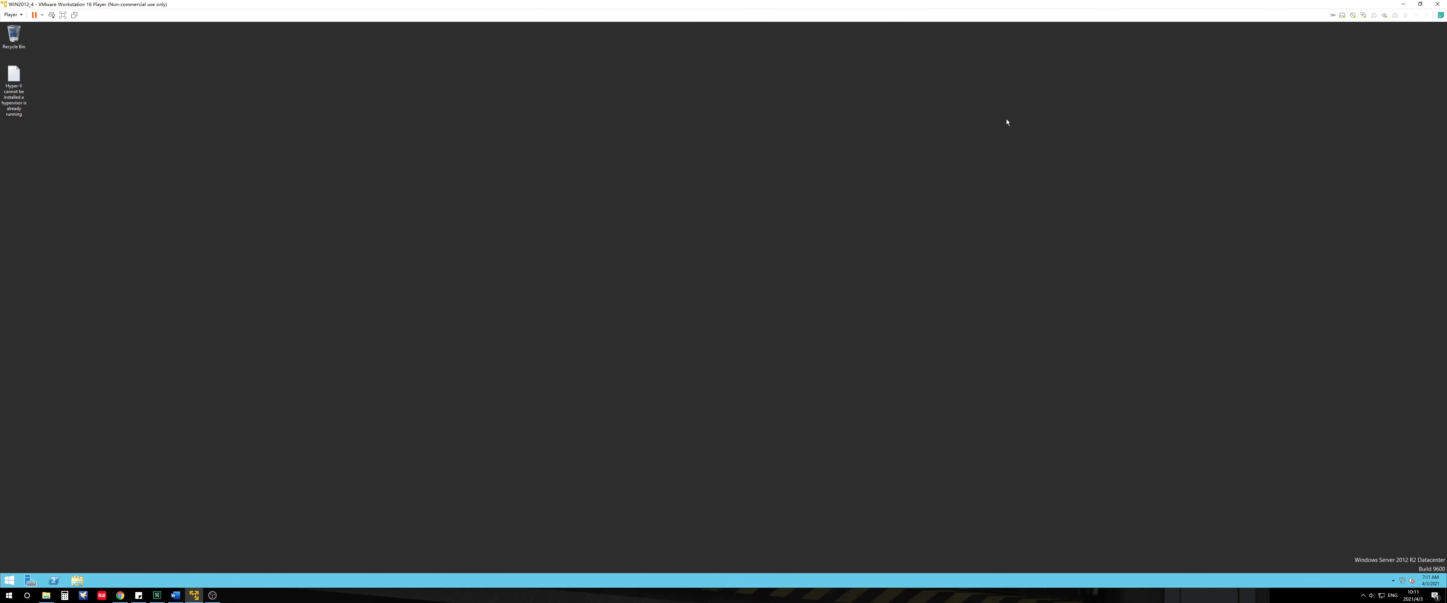
# Step: Reopen Server Manager and start the Remove Roles and Features Wizard with WIN2012_4 as the destination server
pyautogui.click(30, 583)
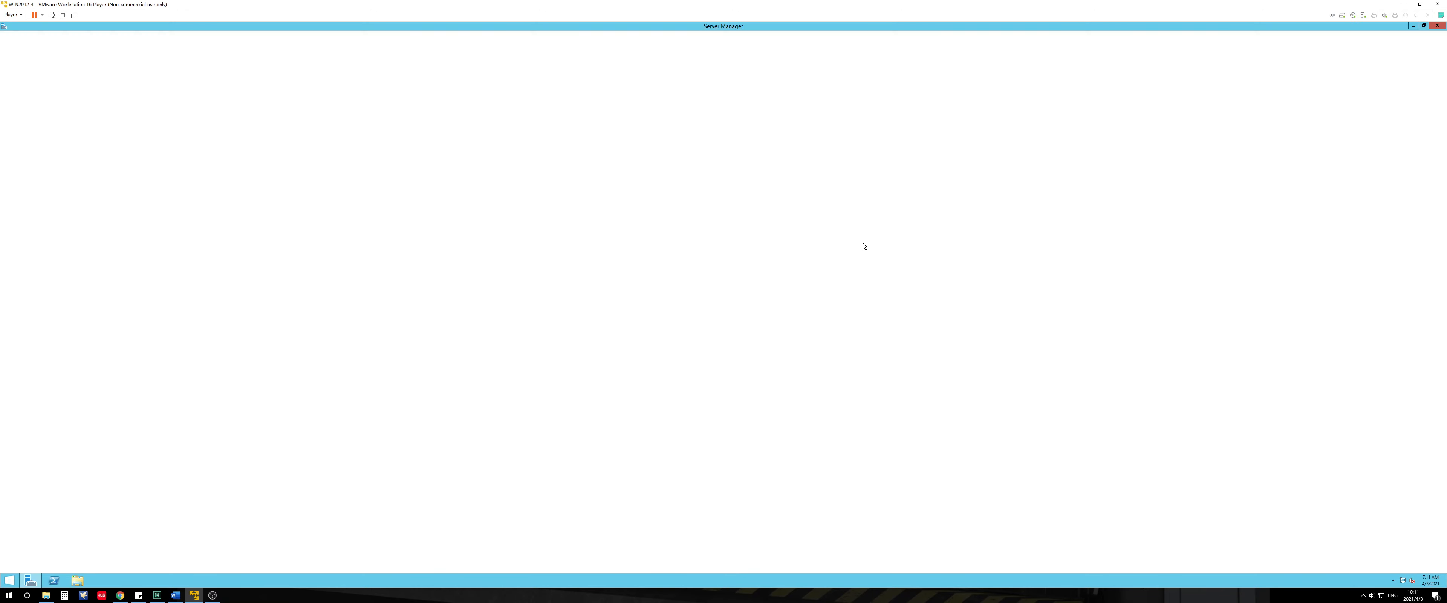
pyautogui.click(1369, 42)
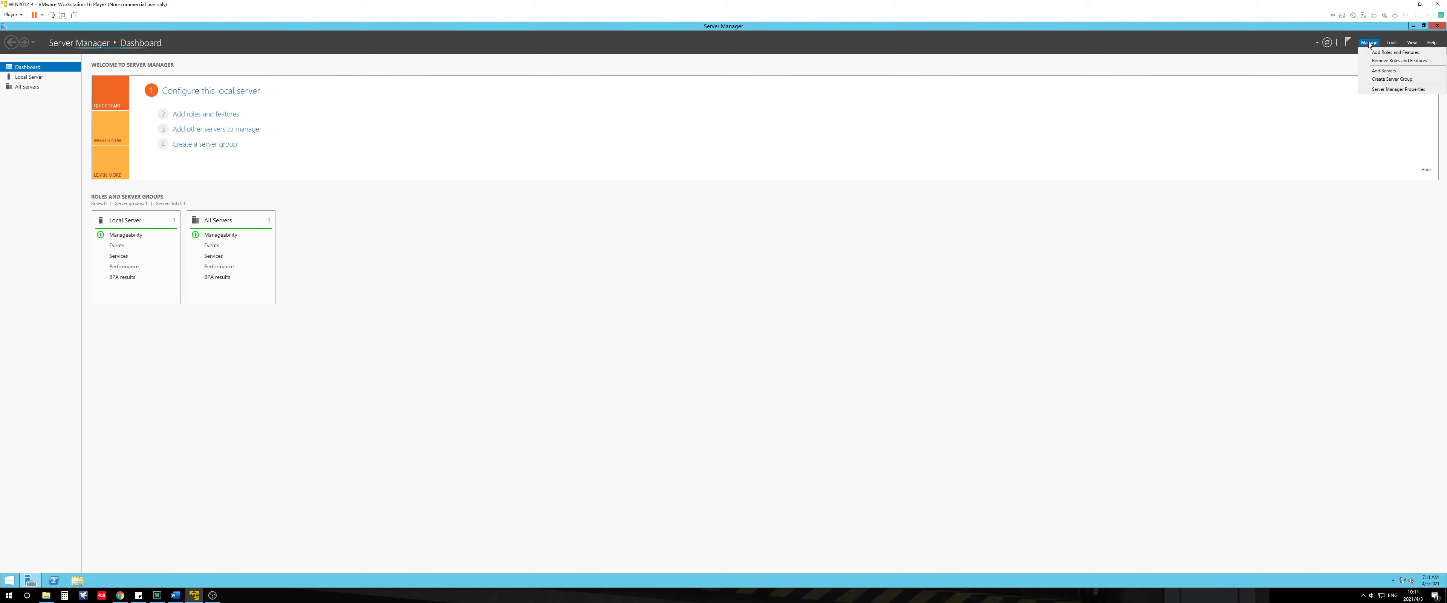
pyautogui.click(1379, 60)
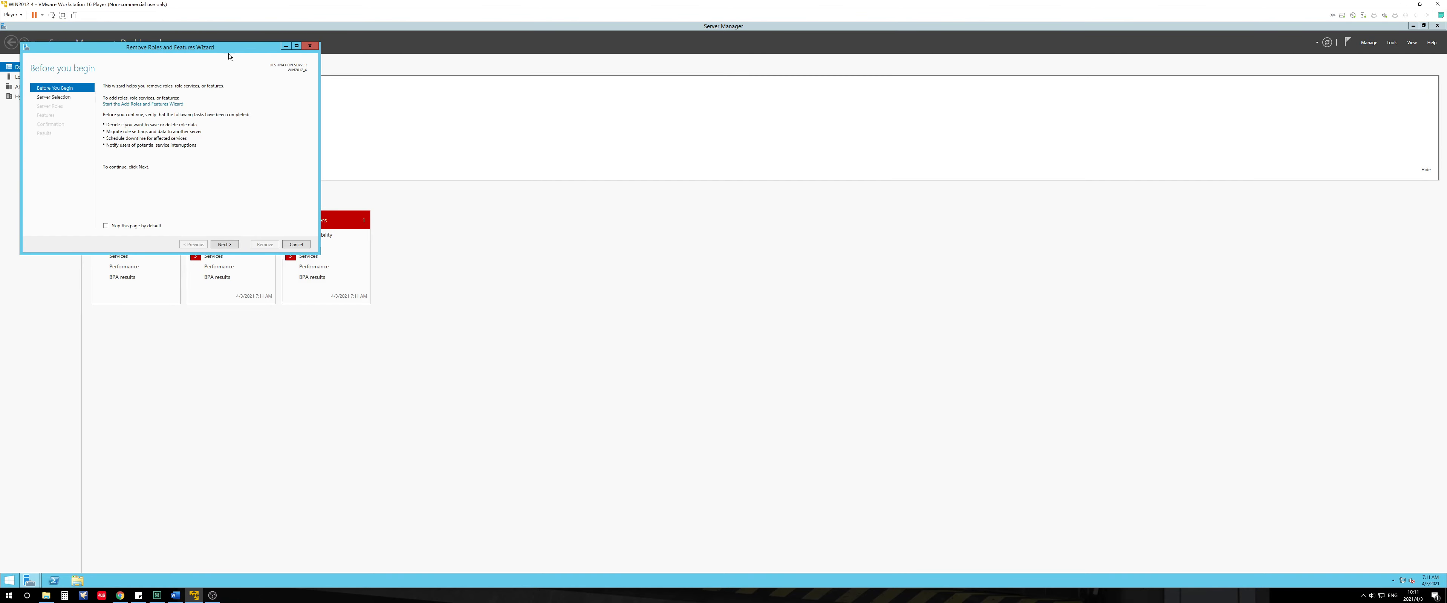
pyautogui.click(779, 408)
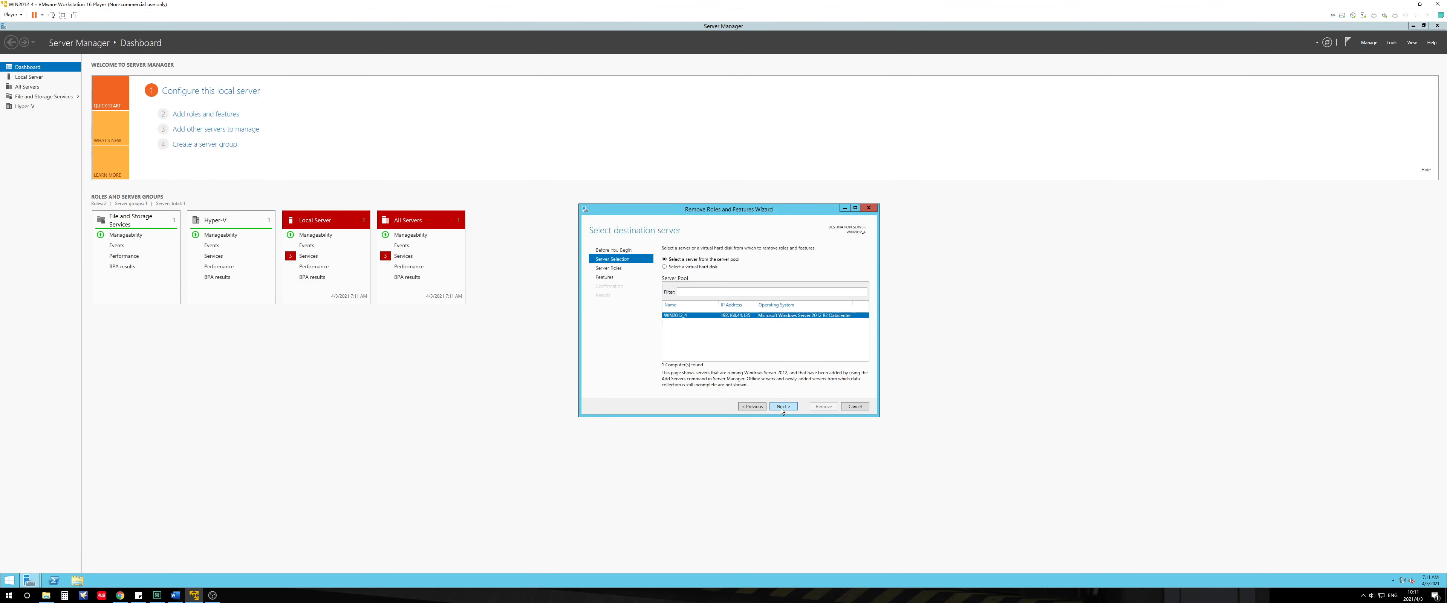
pyautogui.click(782, 407)
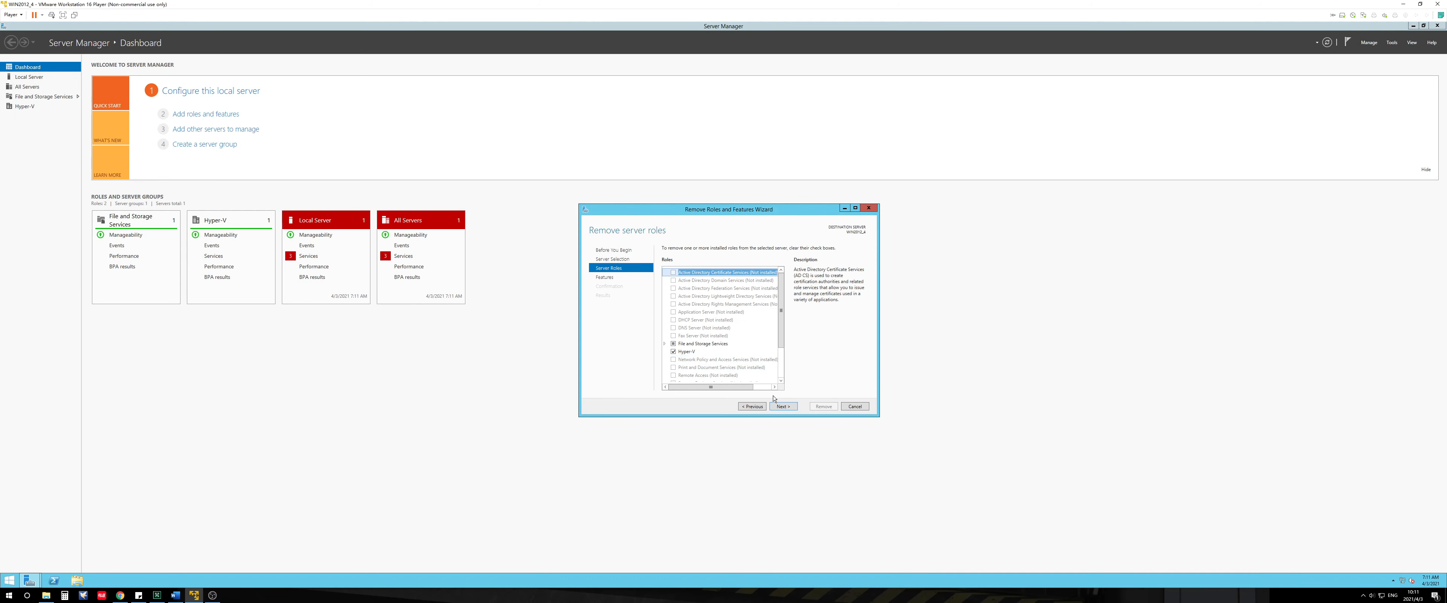
# Step: Remove the Hyper-V role together with its management tools from the server
pyautogui.click(784, 406)
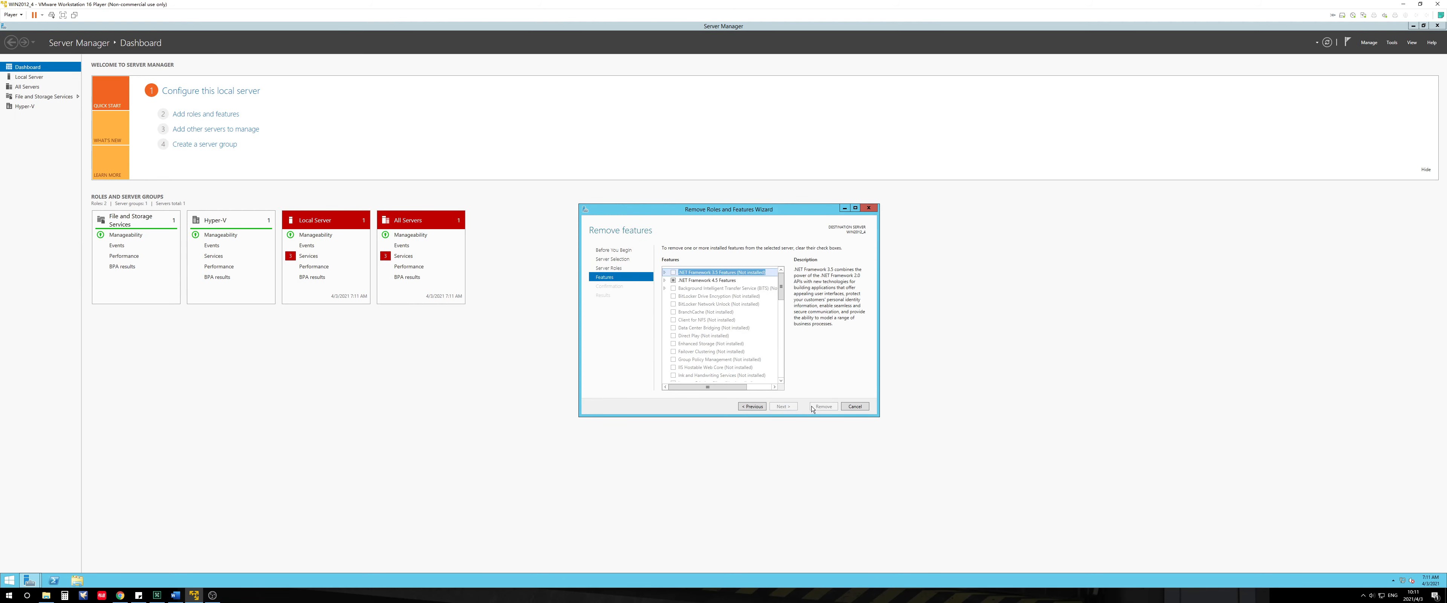
pyautogui.click(752, 406)
pyautogui.click(673, 351)
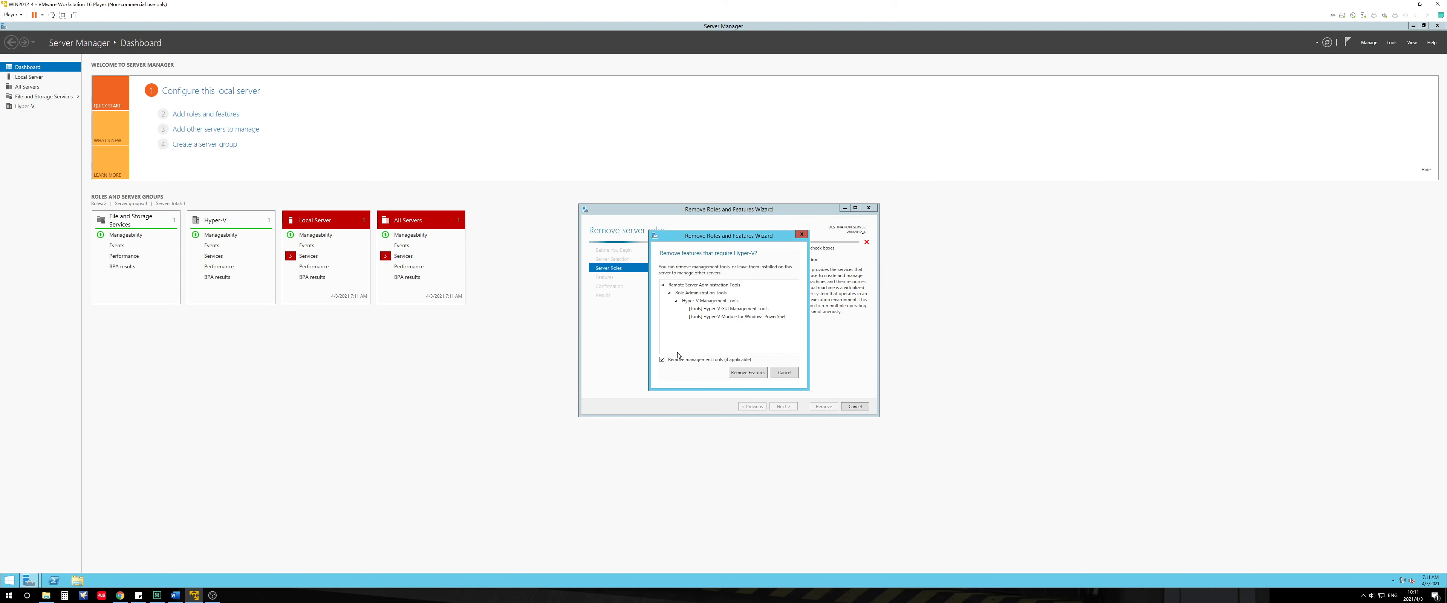
pyautogui.click(748, 373)
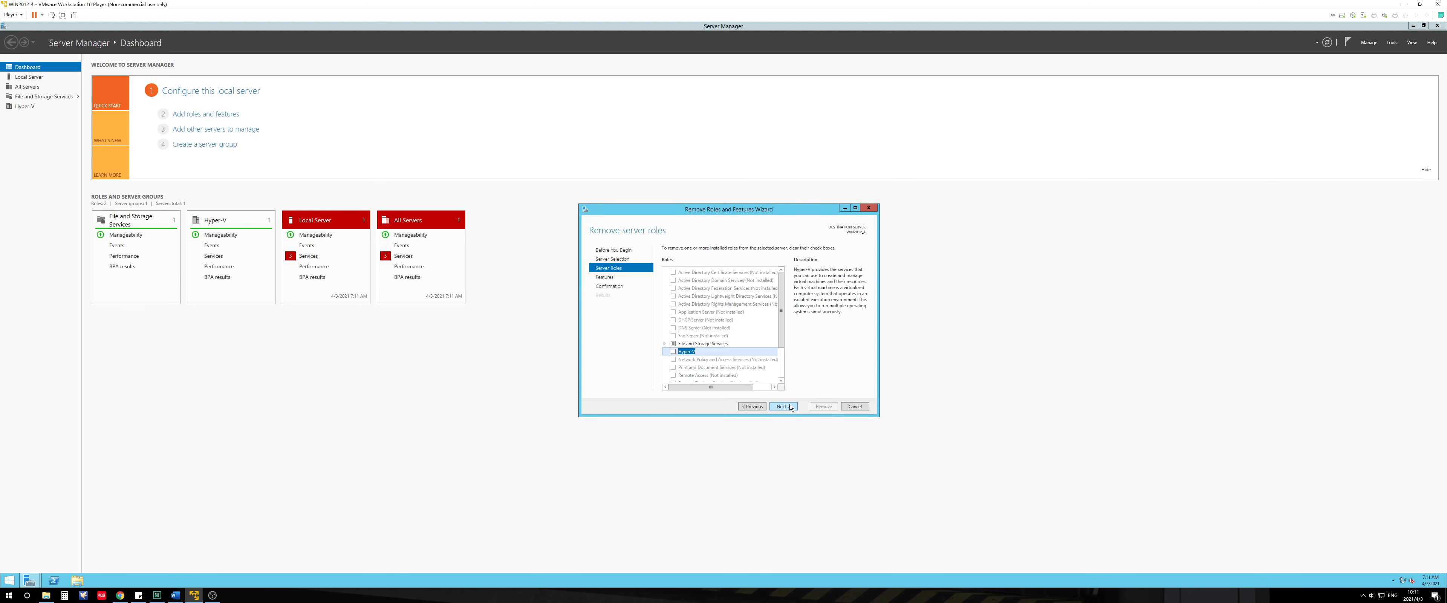
pyautogui.click(783, 405)
pyautogui.click(783, 405)
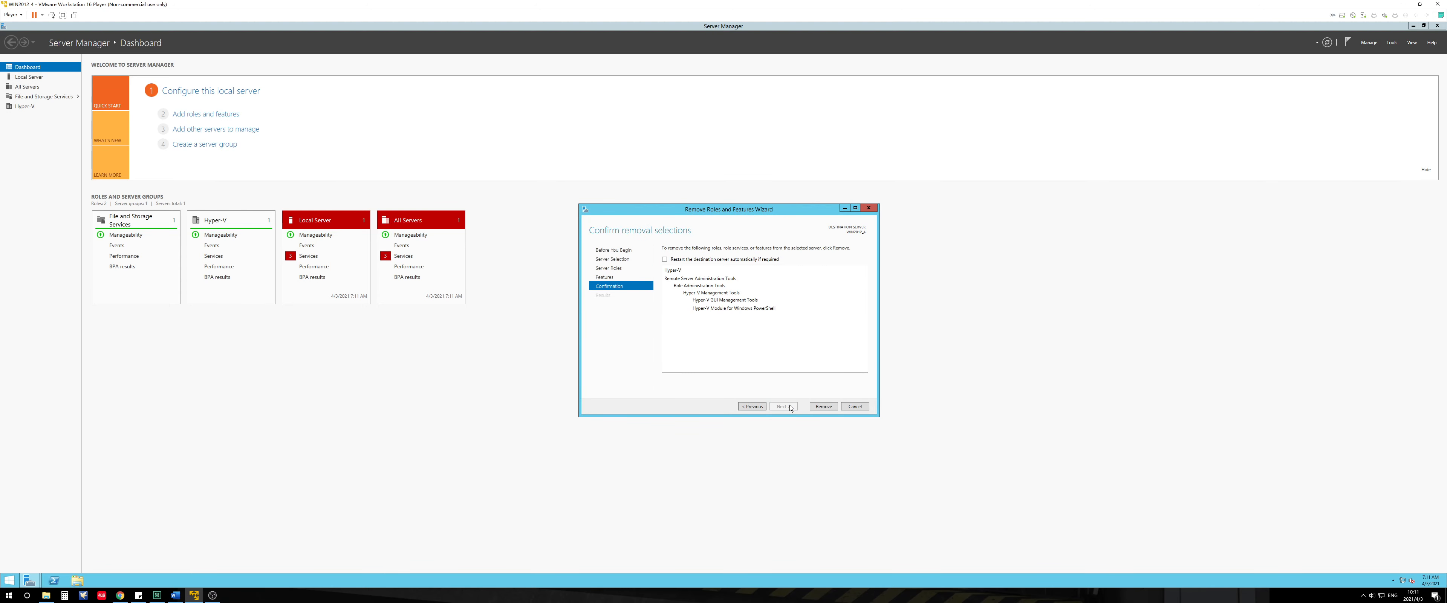
pyautogui.click(819, 407)
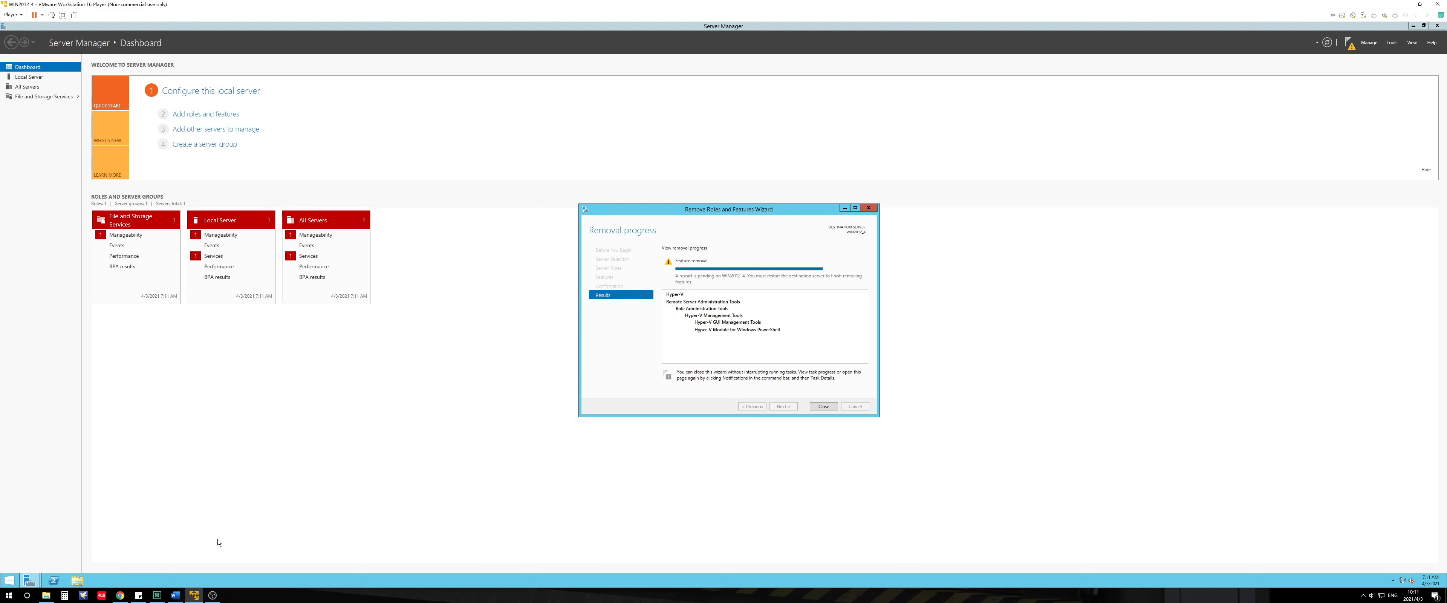
# Step: Read the Word guide up to step 14 on the processor count and virtualization engine settings, and minimize it
pyautogui.click(175, 595)
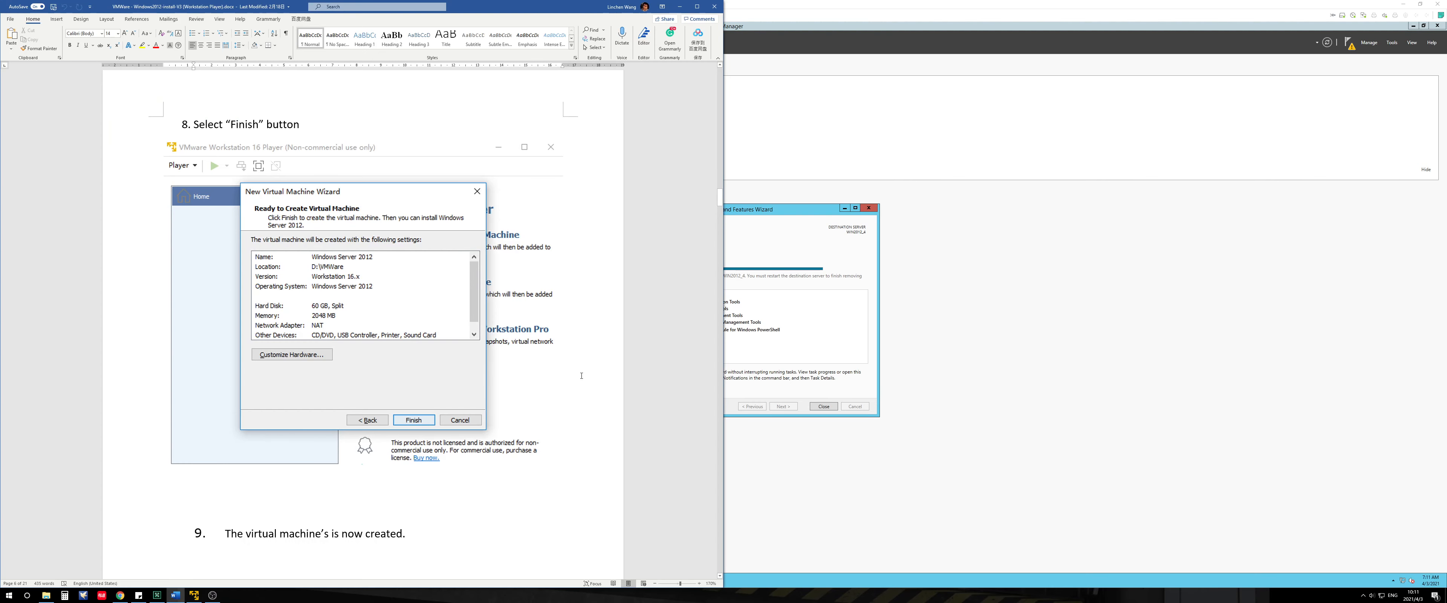
pyautogui.scroll(-2, 581, 376)
pyautogui.scroll(-20, 474, 423)
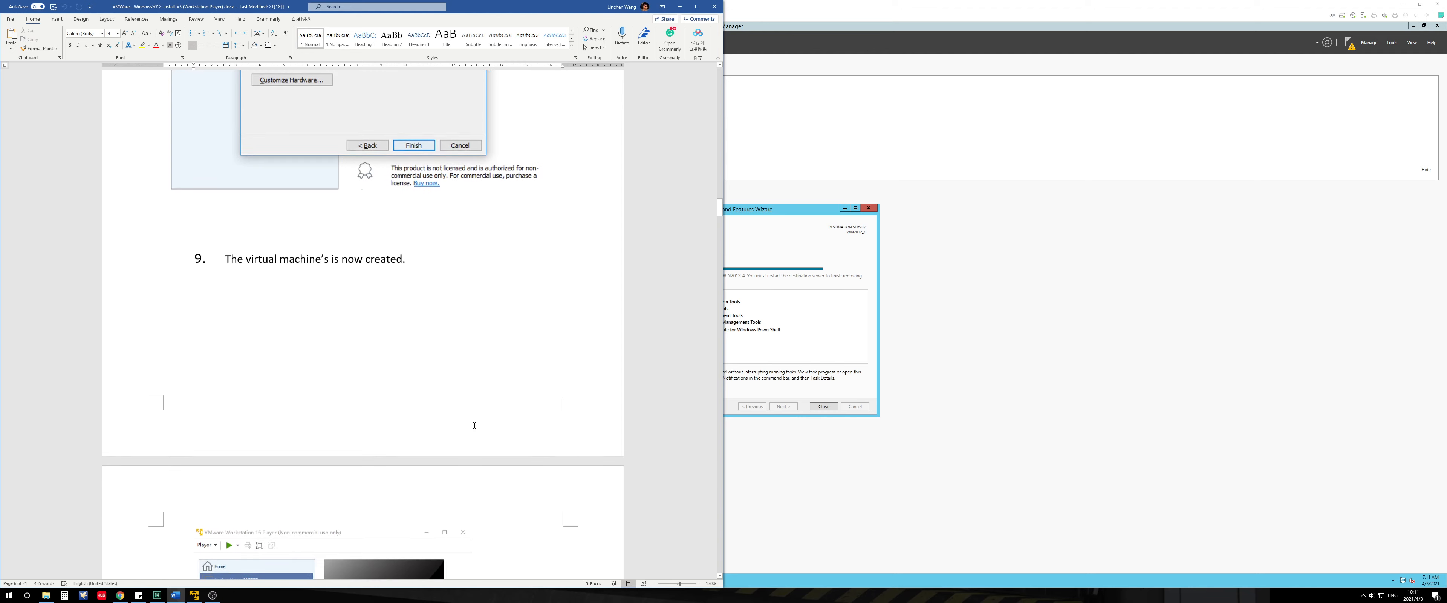
pyautogui.scroll(-20, 469, 436)
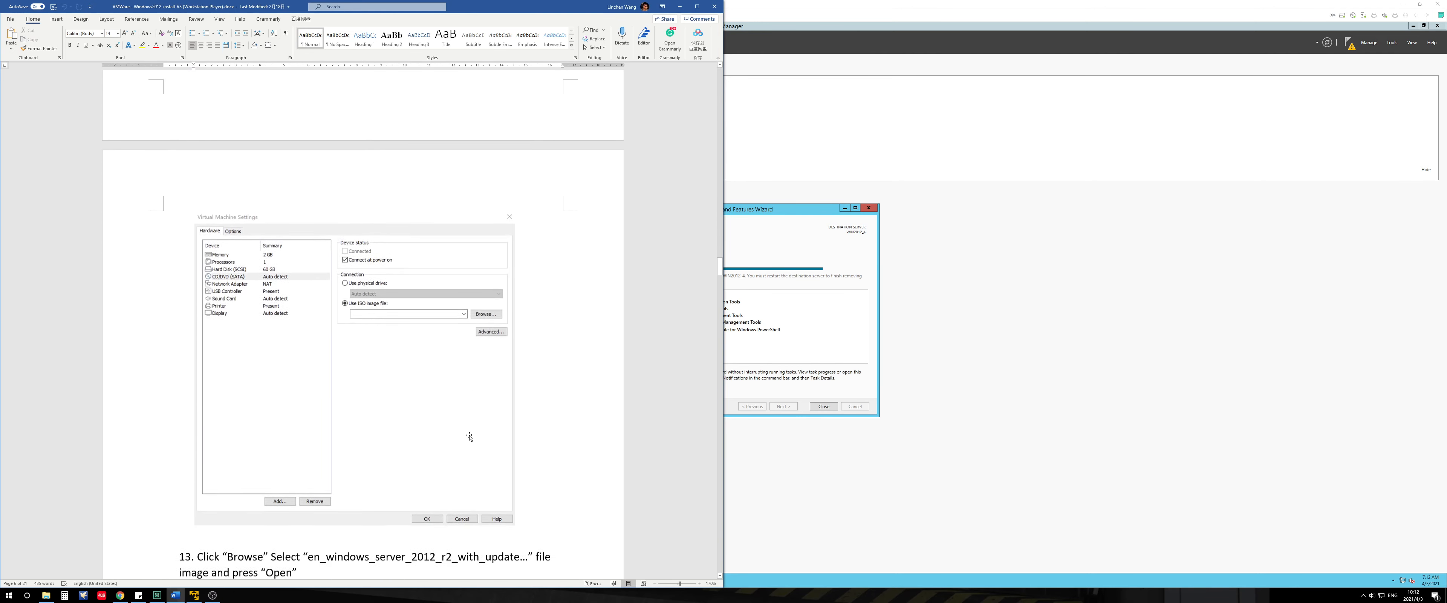
pyautogui.scroll(-3, 469, 436)
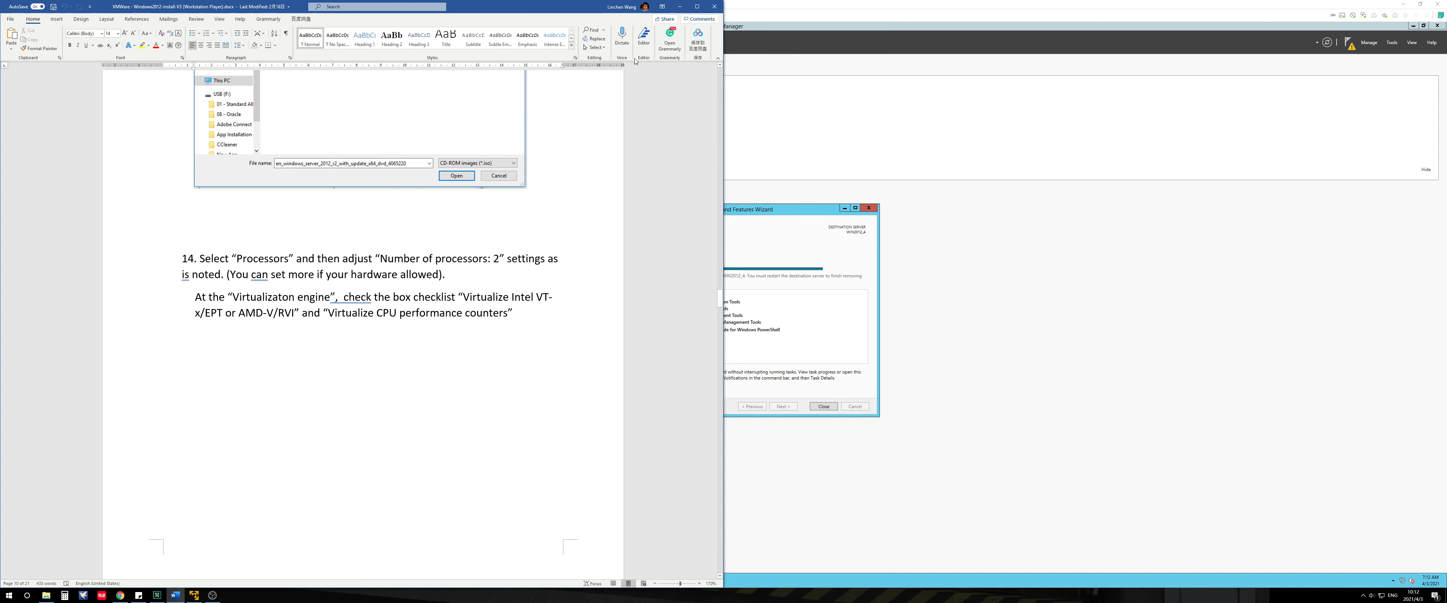
pyautogui.click(679, 6)
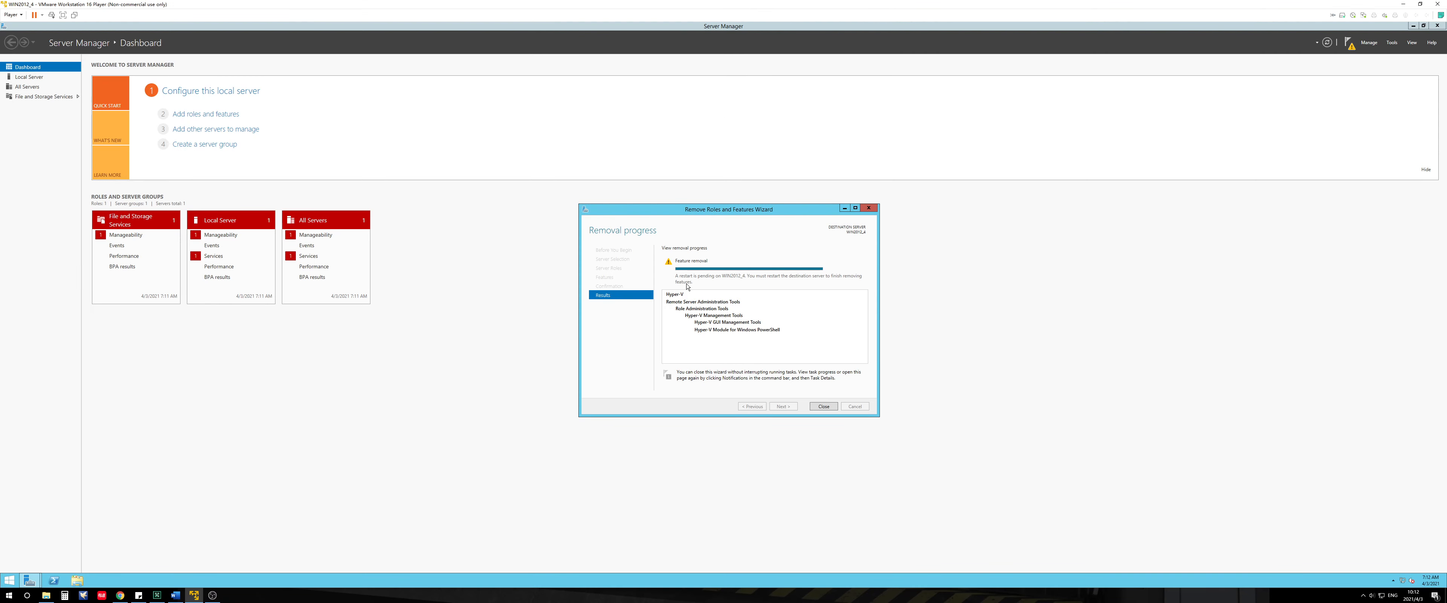
# Step: Close the removal wizard and restart the server from a command prompt with "shutdown -r -t 0"
pyautogui.click(824, 406)
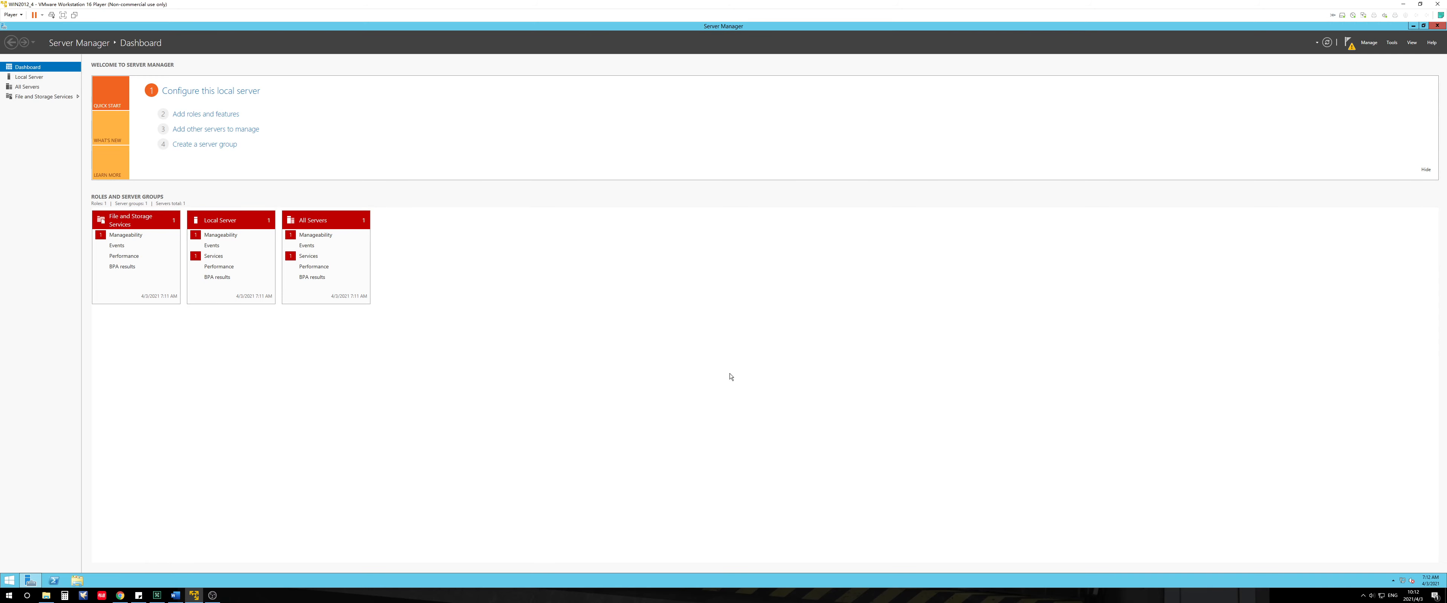
pyautogui.press('super+e')
pyautogui.press('super+r')
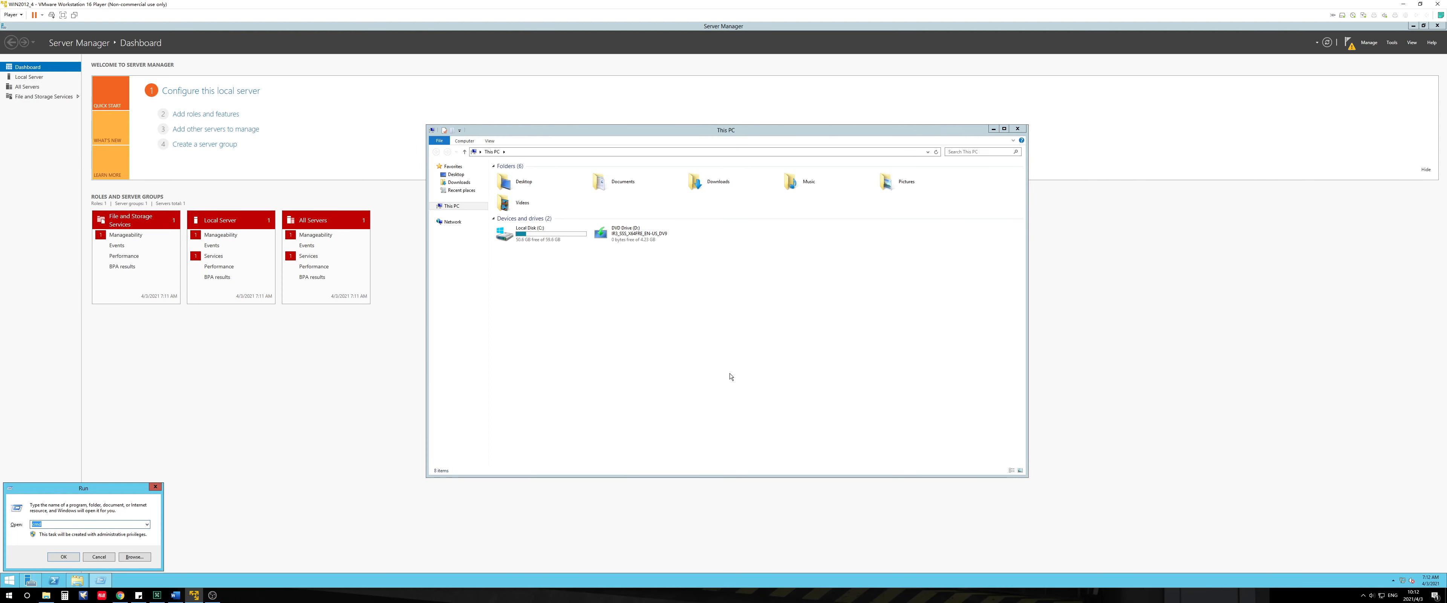
pyautogui.press('Return')
pyautogui.write('shuw')
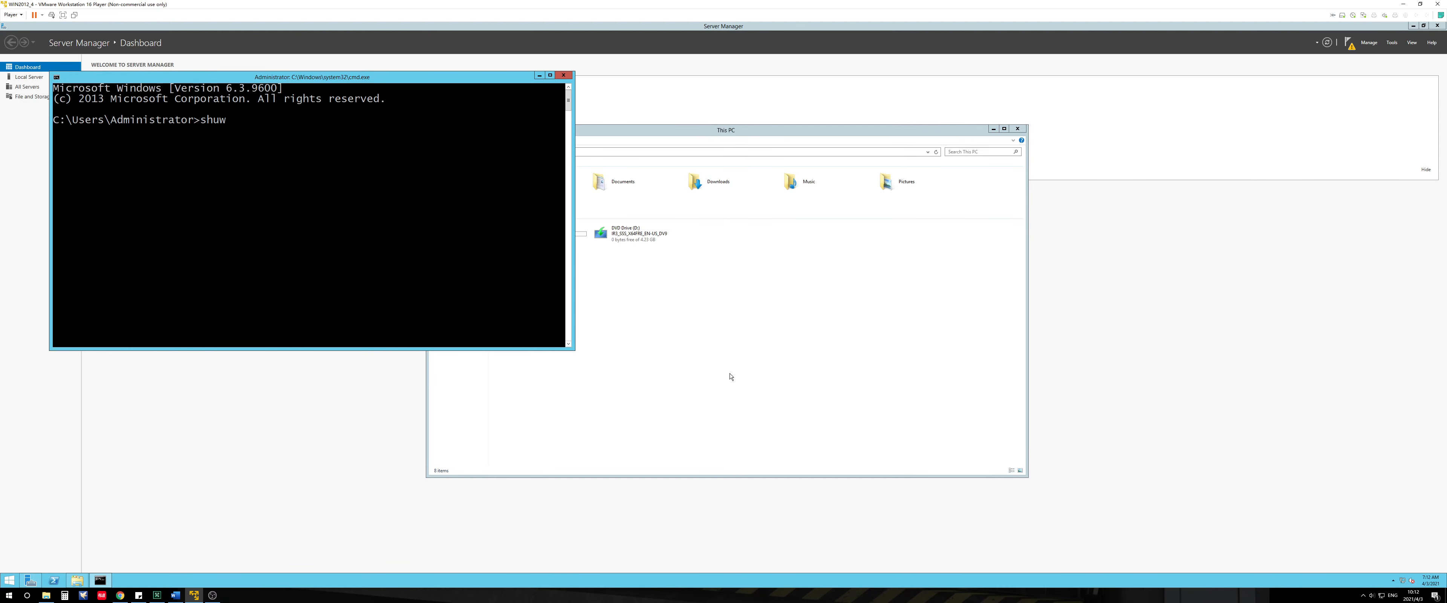
pyautogui.write('tdown -r -t 0')
pyautogui.press('Return')
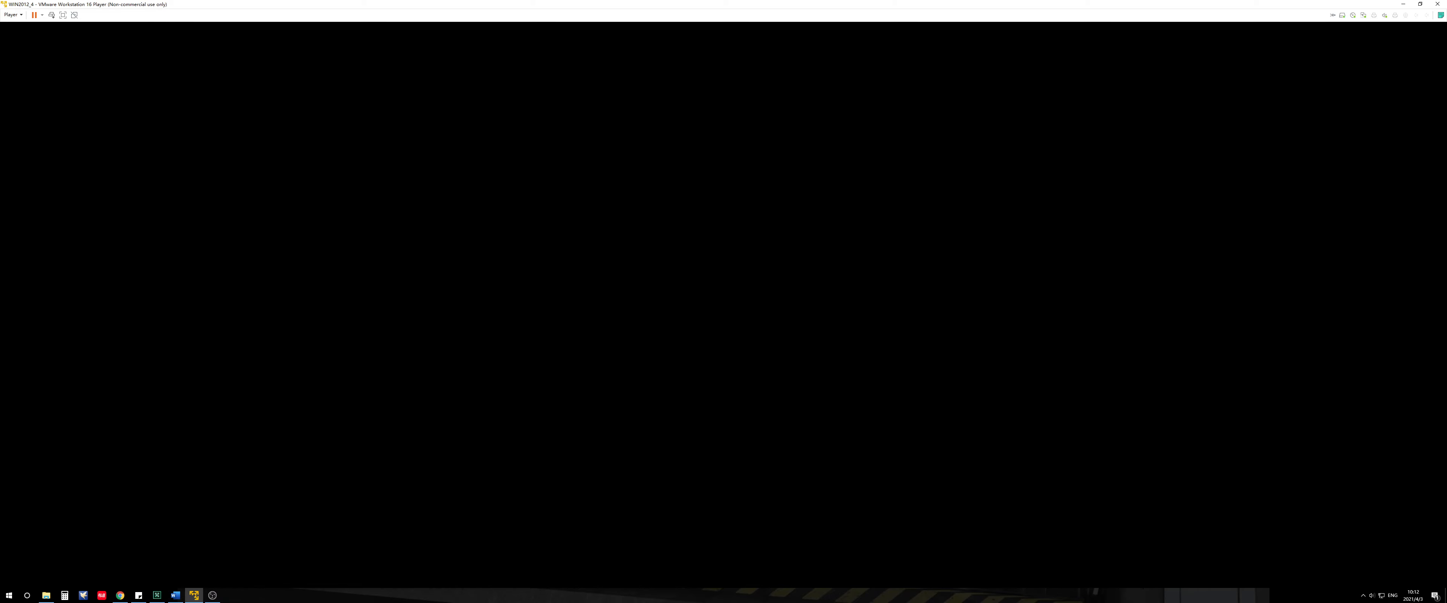
# Step: Snap the virtual machine window to the right half of the host desktop
pyautogui.moveTo(842, 6); pyautogui.dragTo(1445, 129)
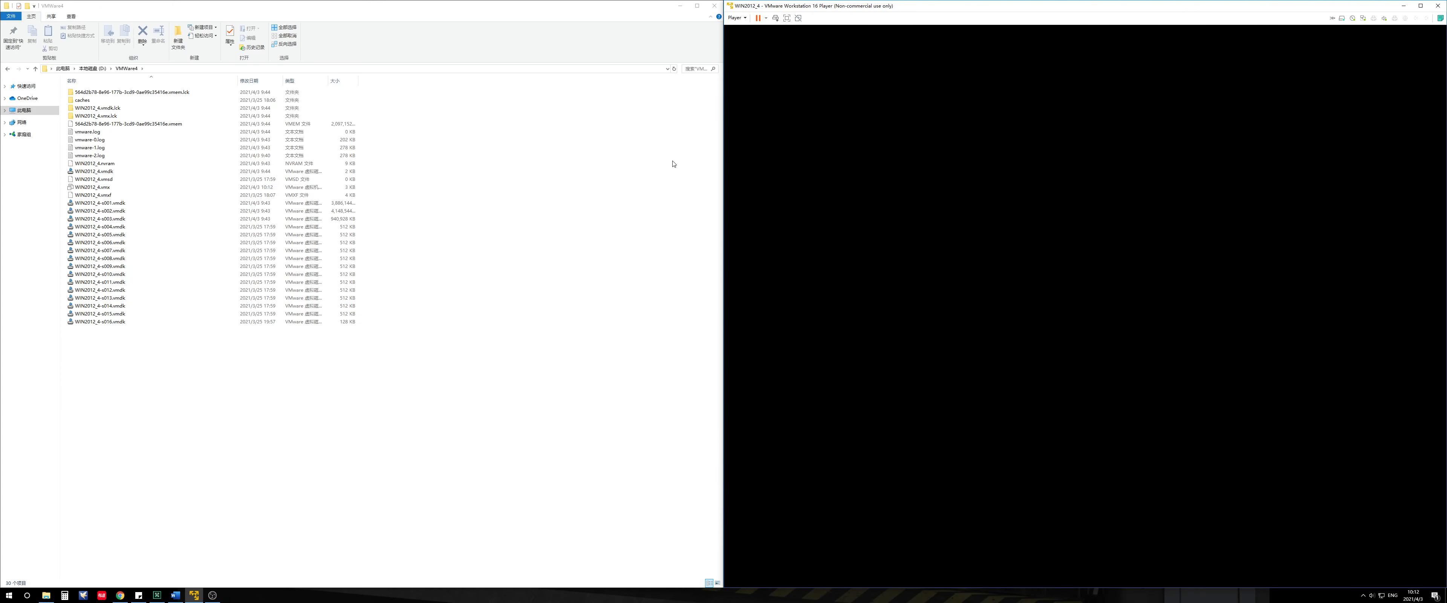
# Step: Read steps 14 to 19 of the Word guide on processor, memory and .vmx file settings, then restore it beside the virtual machine
pyautogui.click(111, 188)
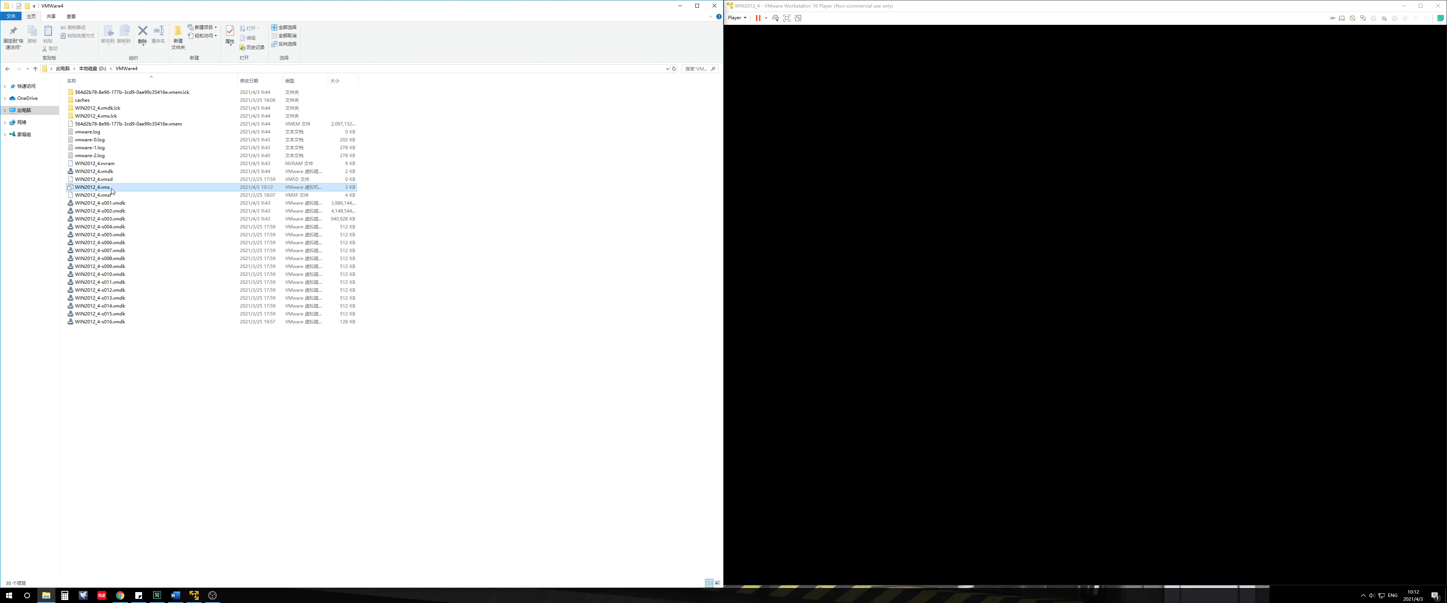
pyautogui.click(175, 594)
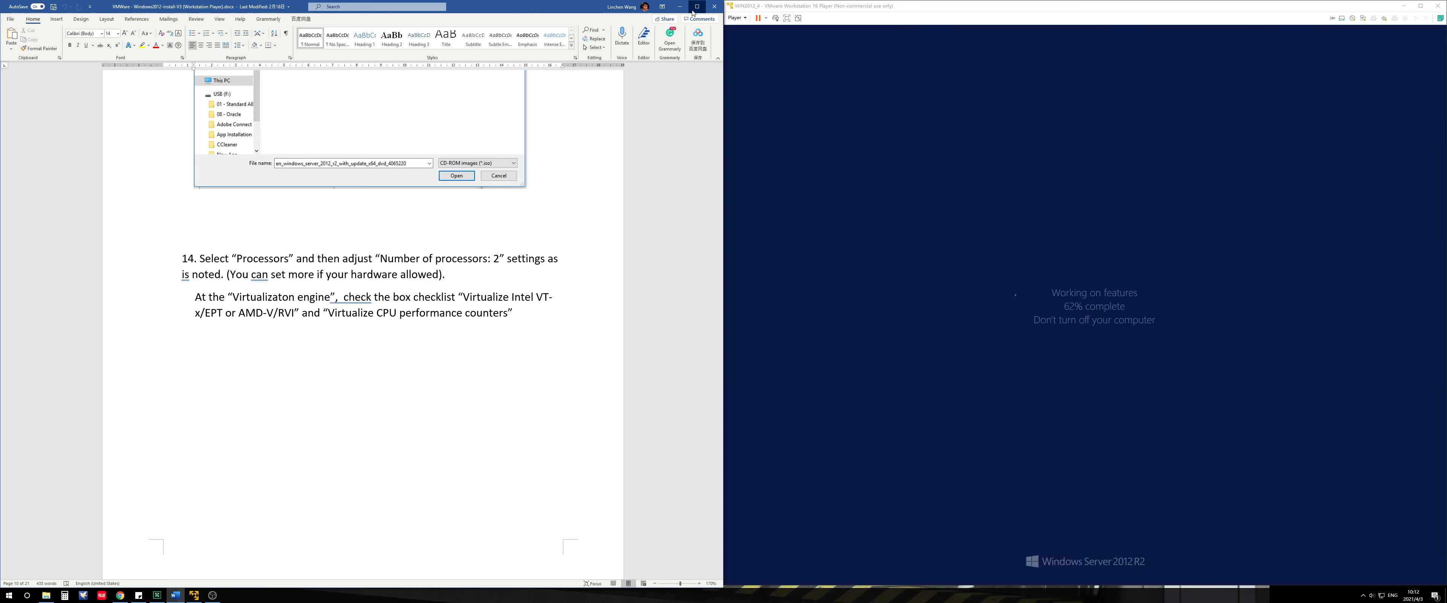
pyautogui.click(696, 7)
pyautogui.scroll(3, 842, 280)
pyautogui.scroll(-2, 841, 278)
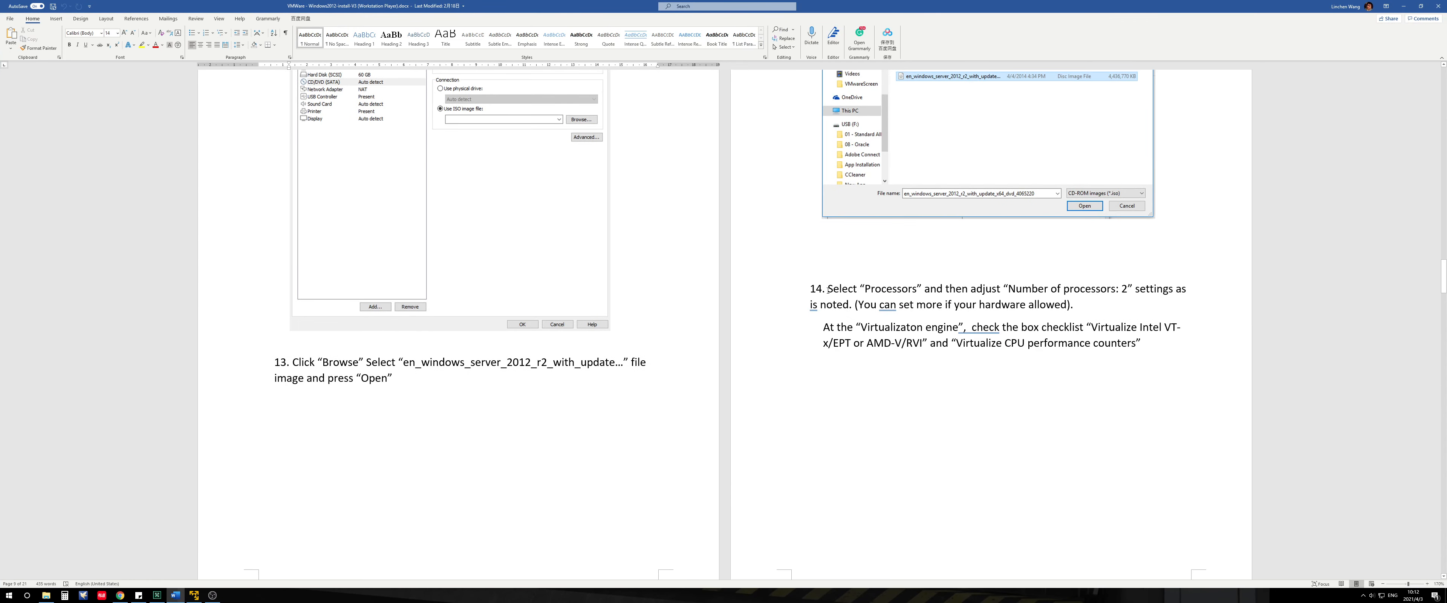
pyautogui.scroll(-9, 836, 332)
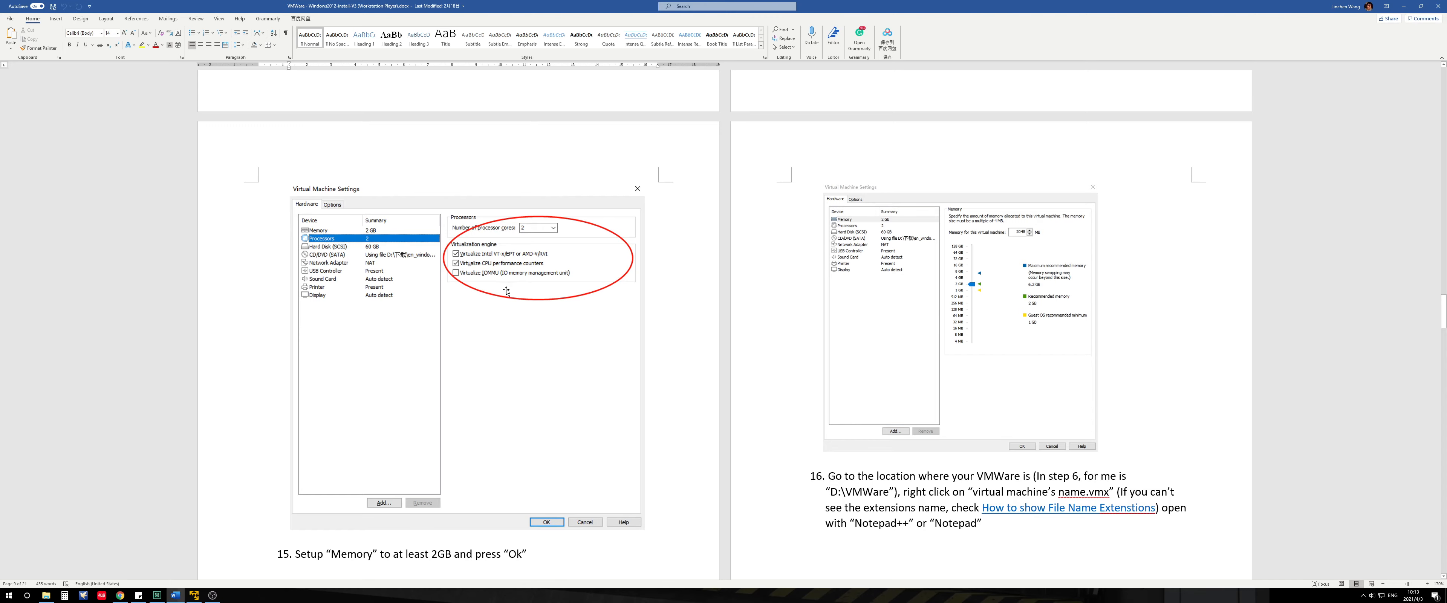
pyautogui.scroll(-15, 506, 303)
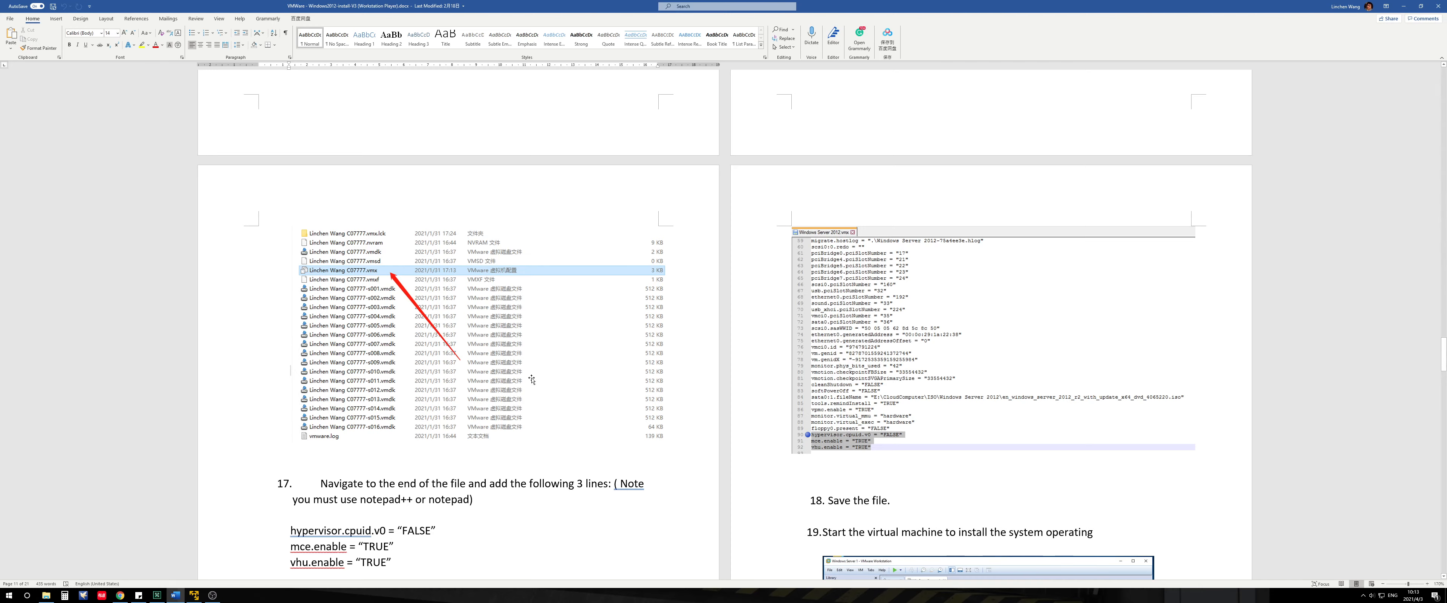
pyautogui.doubleClick(967, 10)
pyautogui.moveTo(0, 170); pyautogui.dragTo(0, 175)
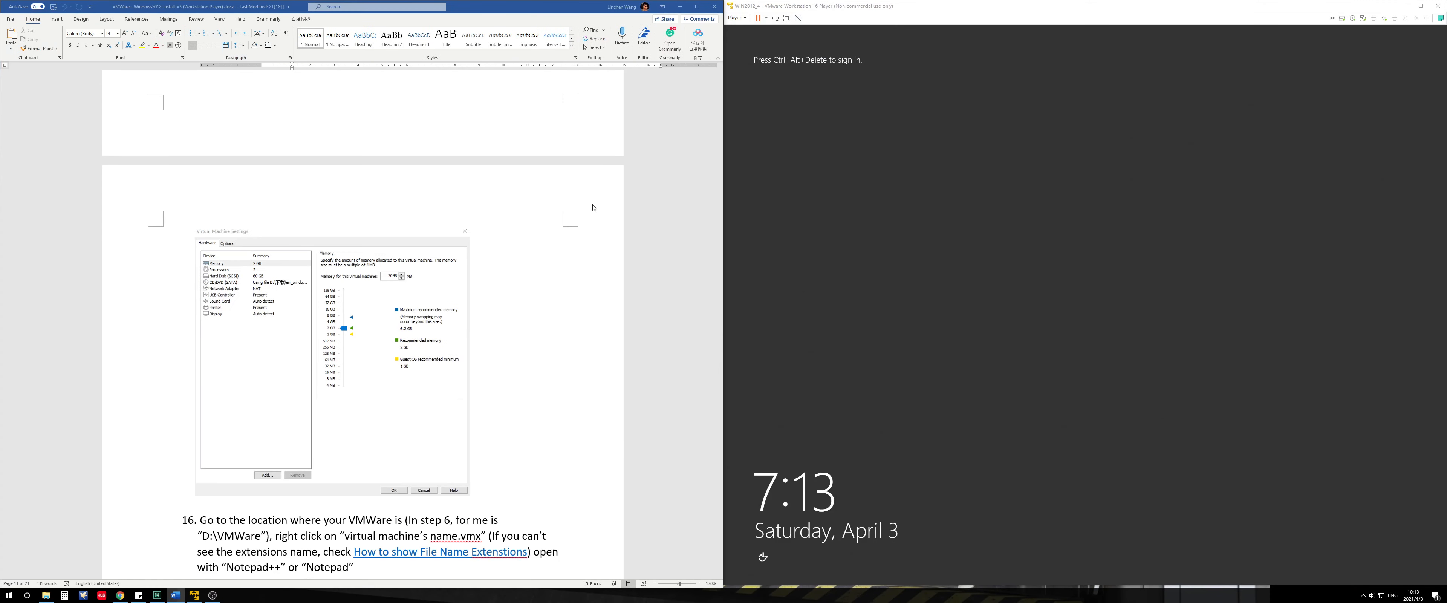
# Step: Shut down the Windows Server guest from VMware Player and confirm the shutdown
pyautogui.click(829, 116)
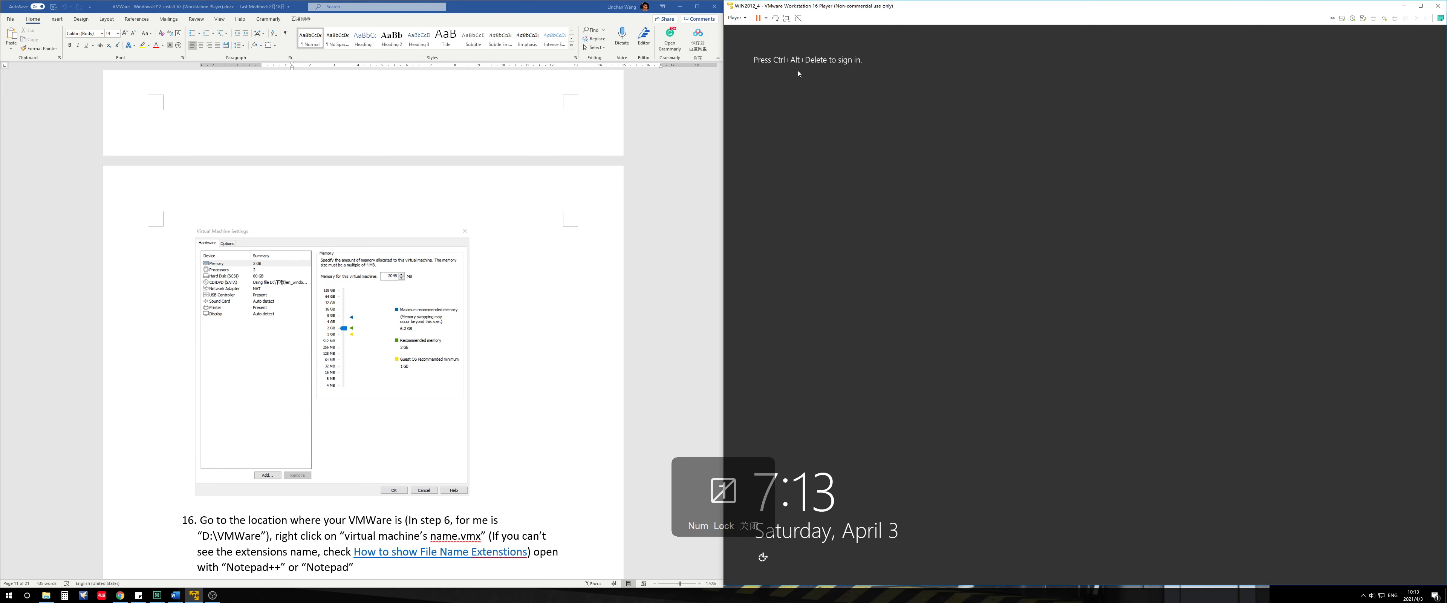
pyautogui.click(765, 19)
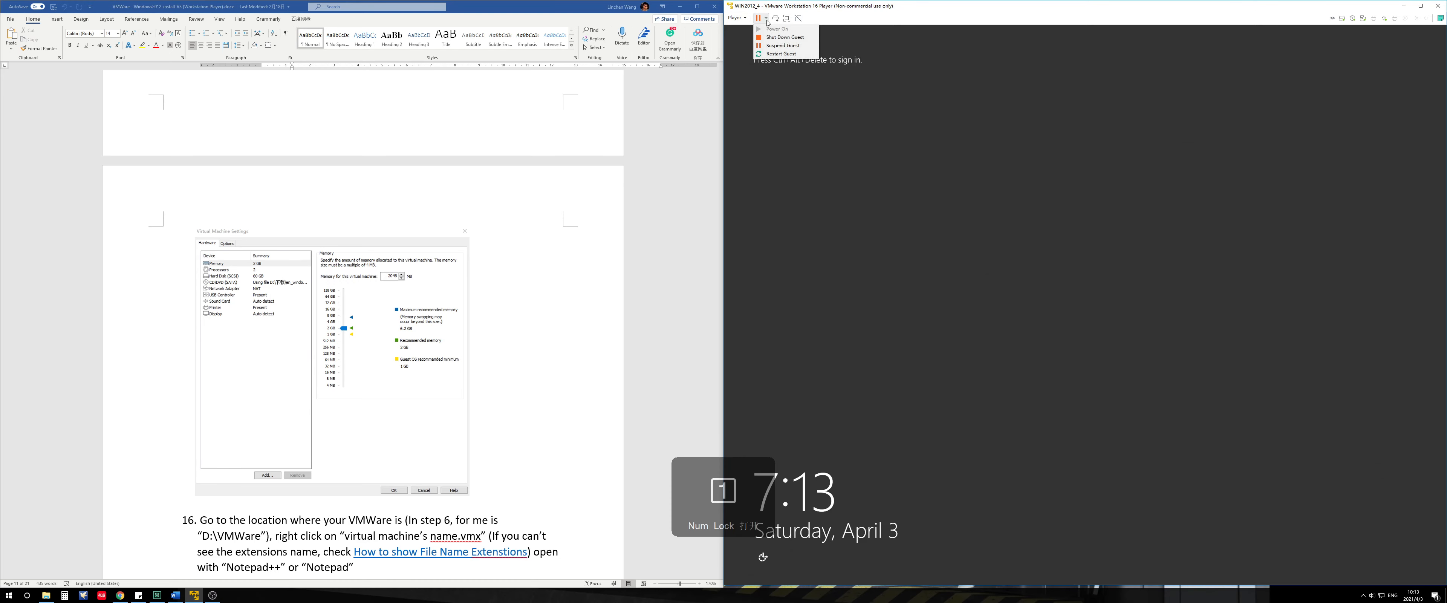
pyautogui.click(797, 38)
pyautogui.click(1097, 313)
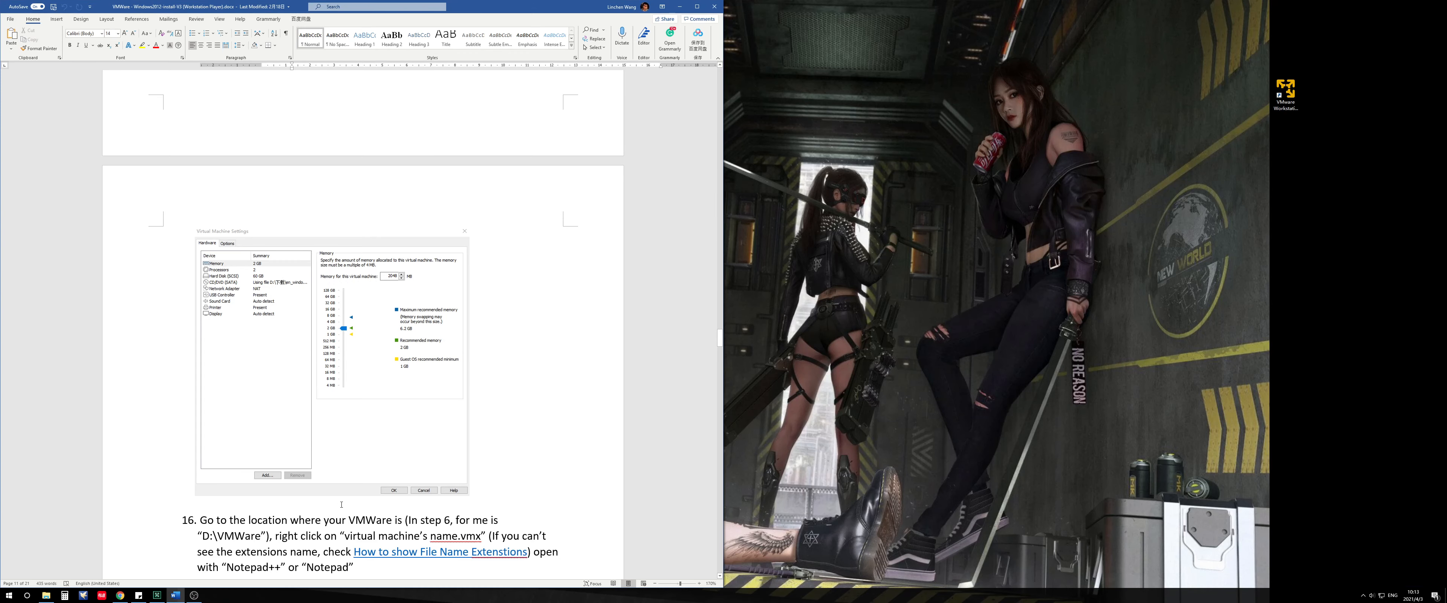
# Step: Open the WIN2012_4.vmx configuration file from the VMWare4 folder in Notepad
pyautogui.click(46, 595)
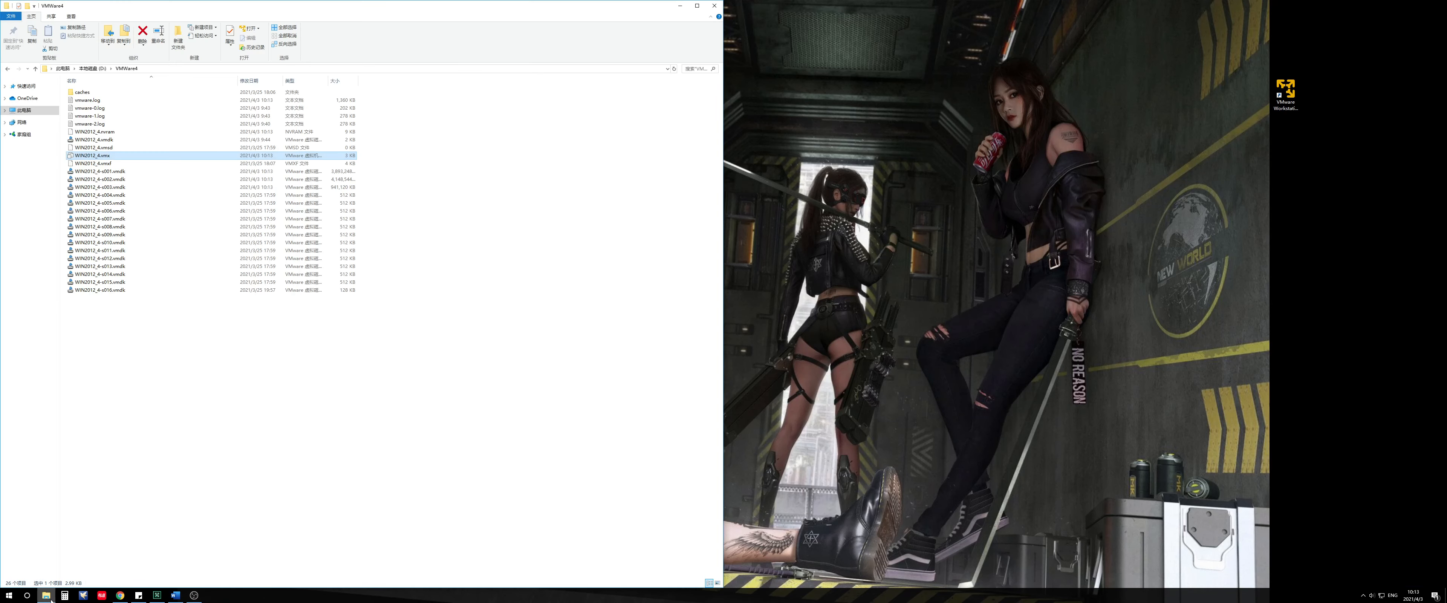
pyautogui.doubleClick(459, 10)
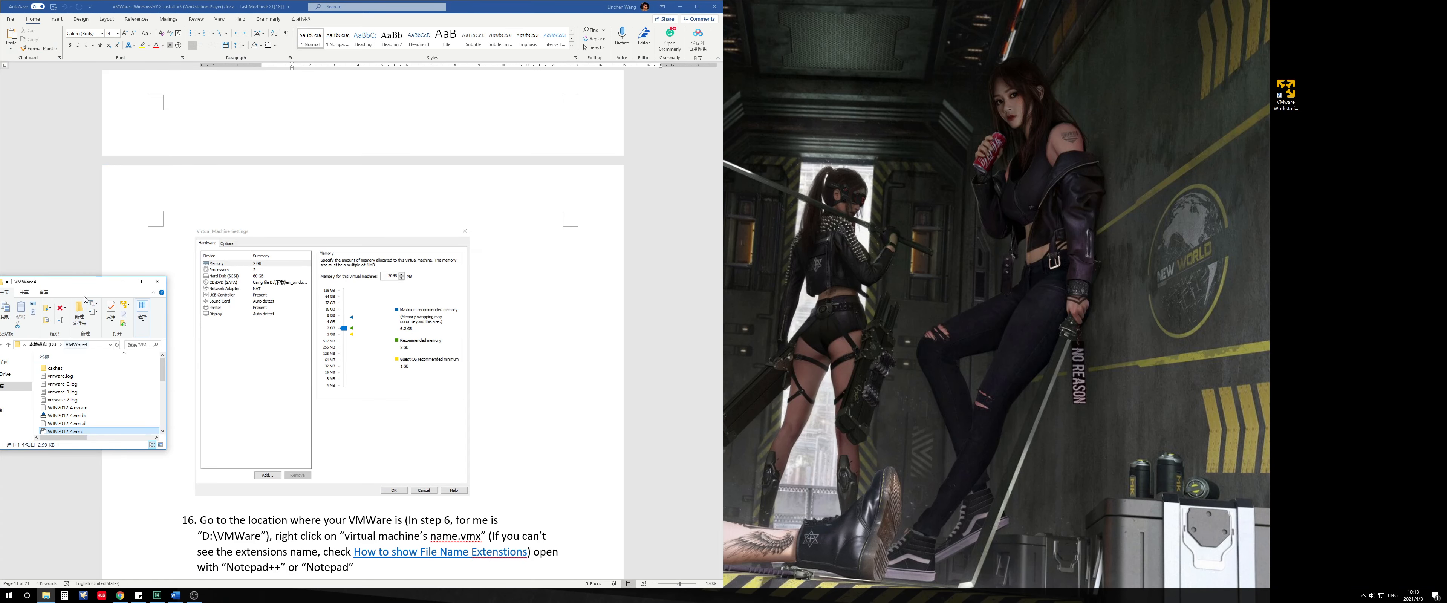
pyautogui.doubleClick(86, 286)
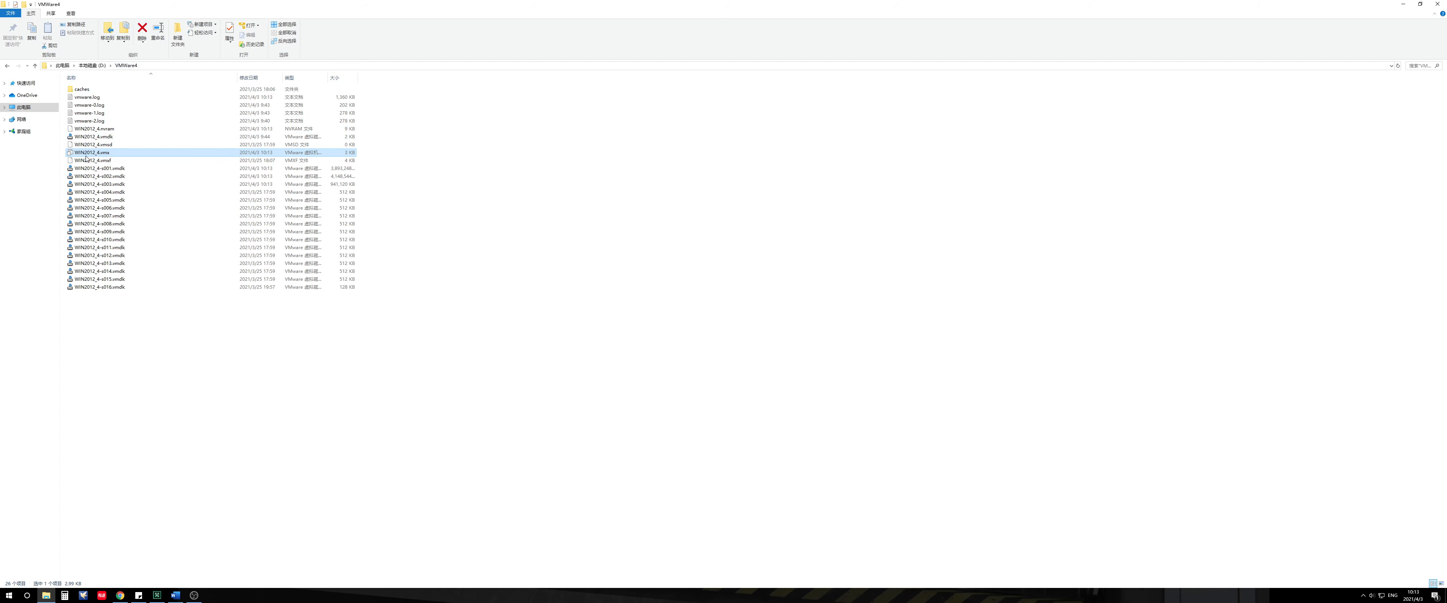
pyautogui.rightClick(116, 156)
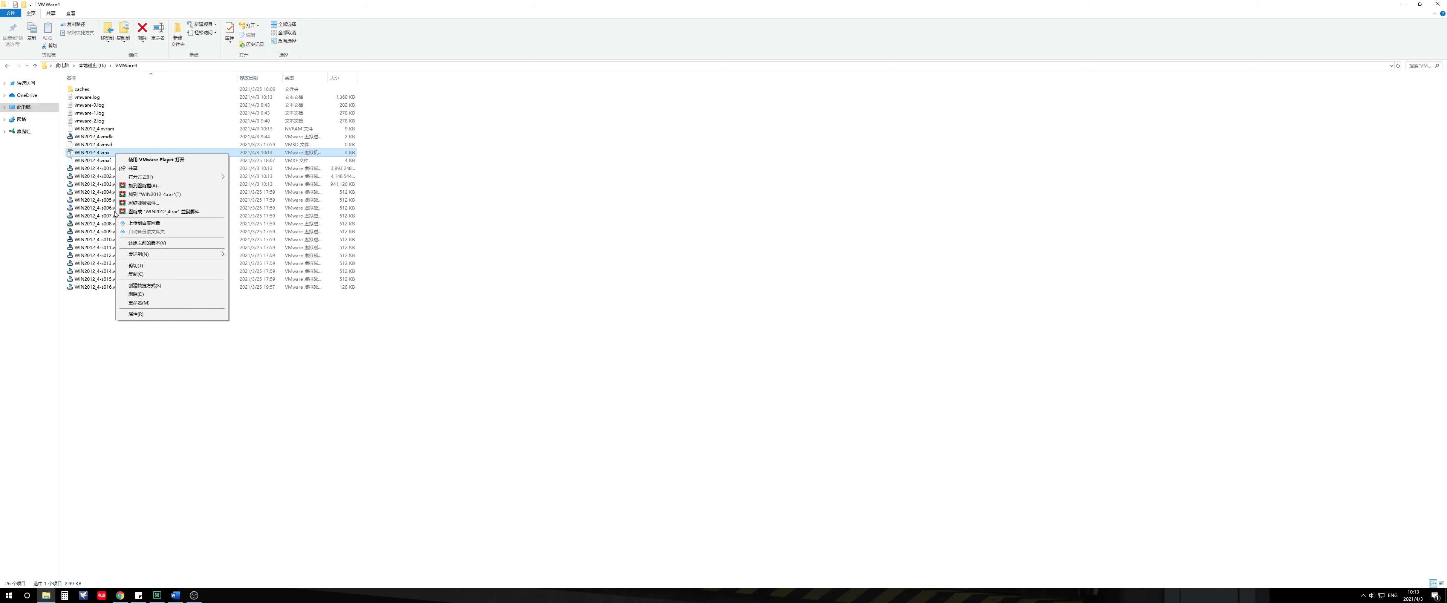
pyautogui.moveTo(184, 180)
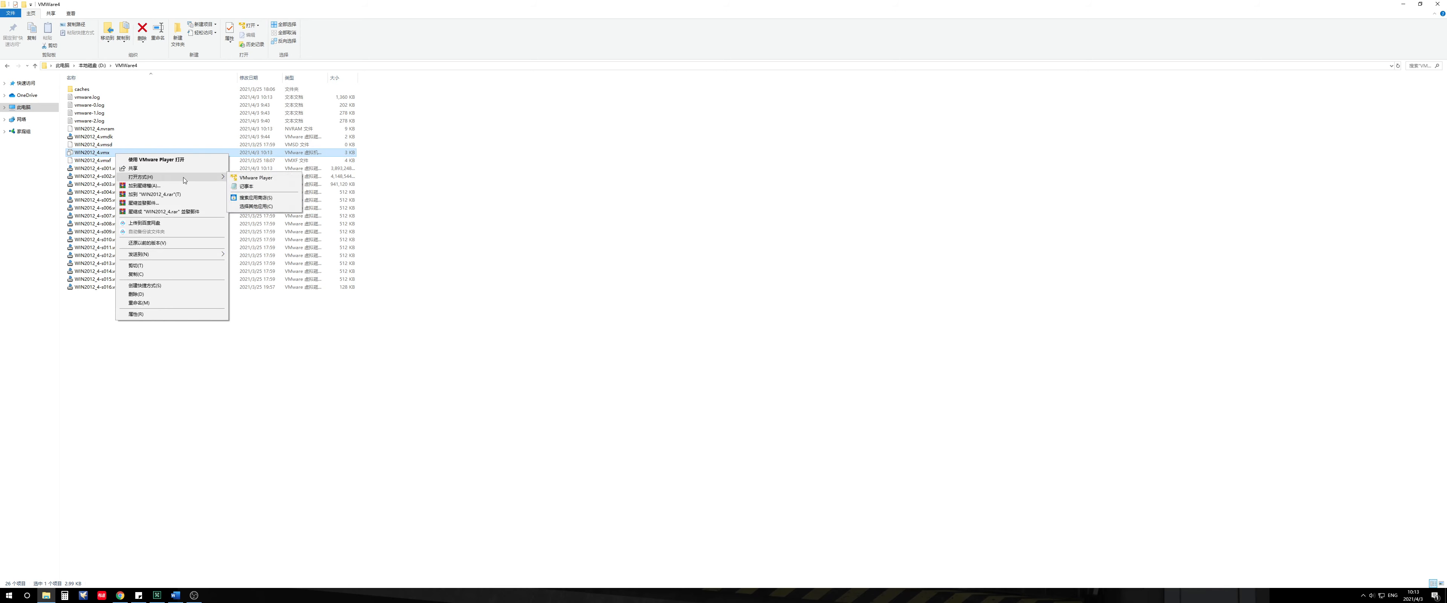
pyautogui.click(259, 190)
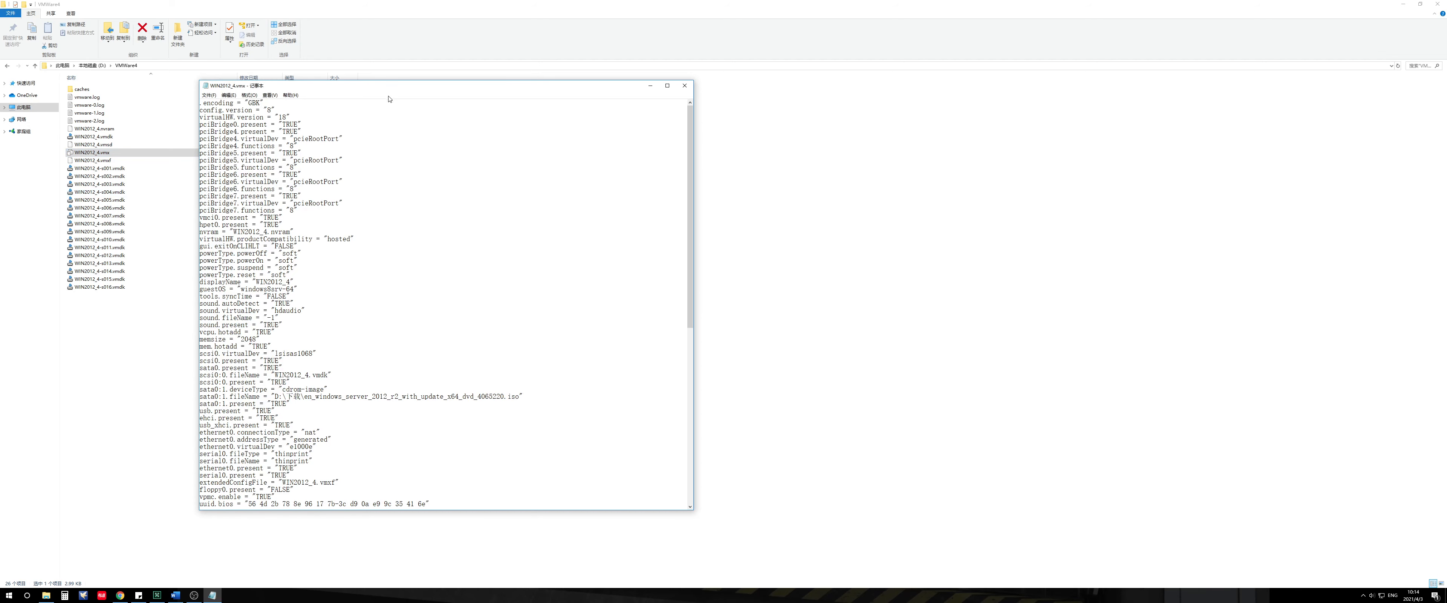
pyautogui.rightClick(115, 155)
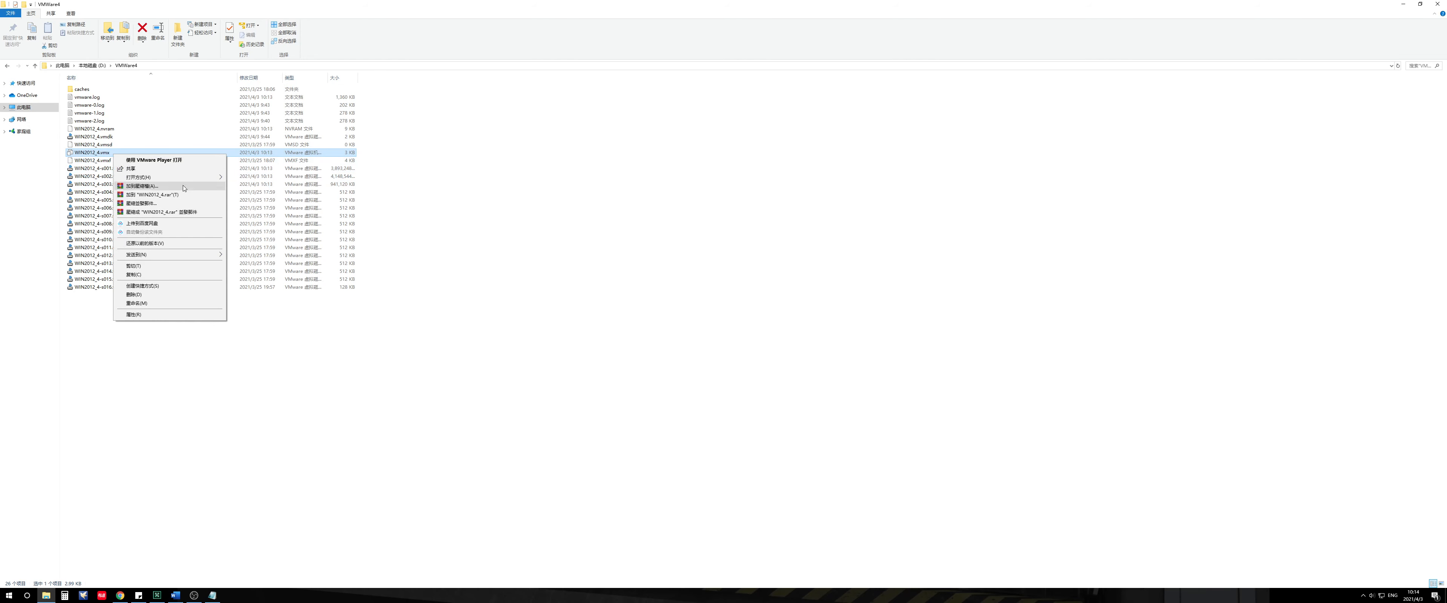
pyautogui.click(216, 348)
pyautogui.click(209, 599)
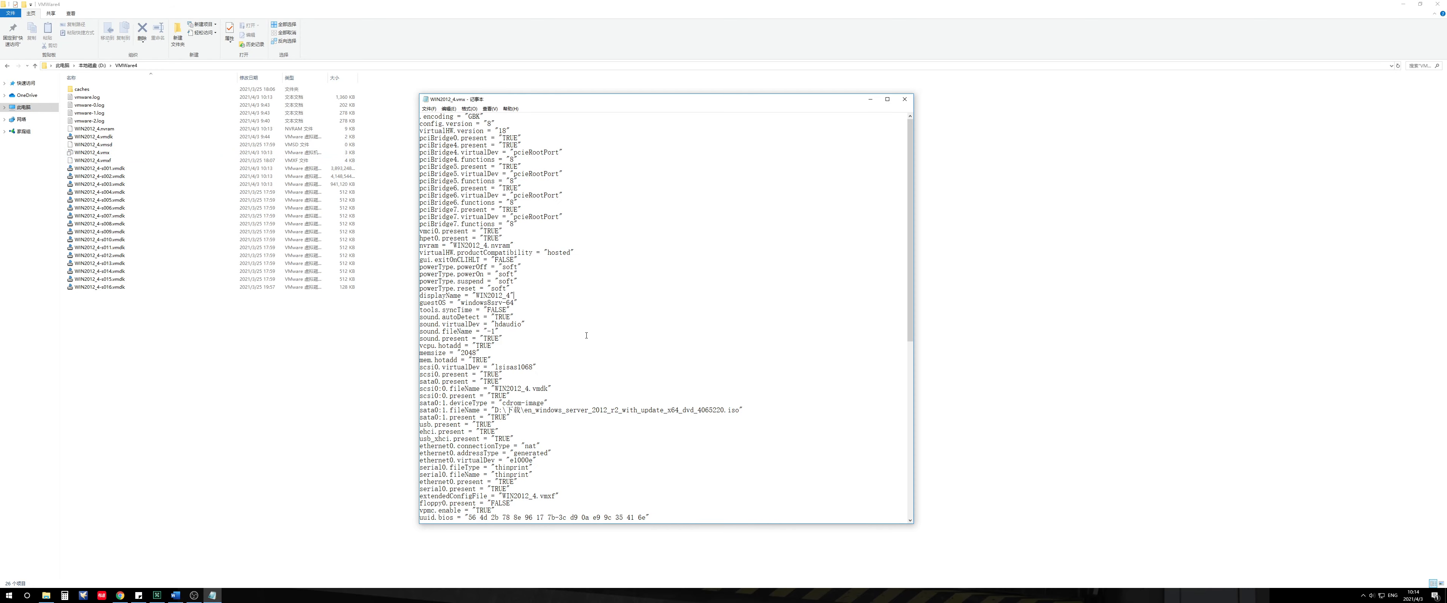
# Step: Show the end of the .vmx file and place its Notepad window beside the Word guide
pyautogui.scroll(-15, 588, 332)
pyautogui.click(176, 595)
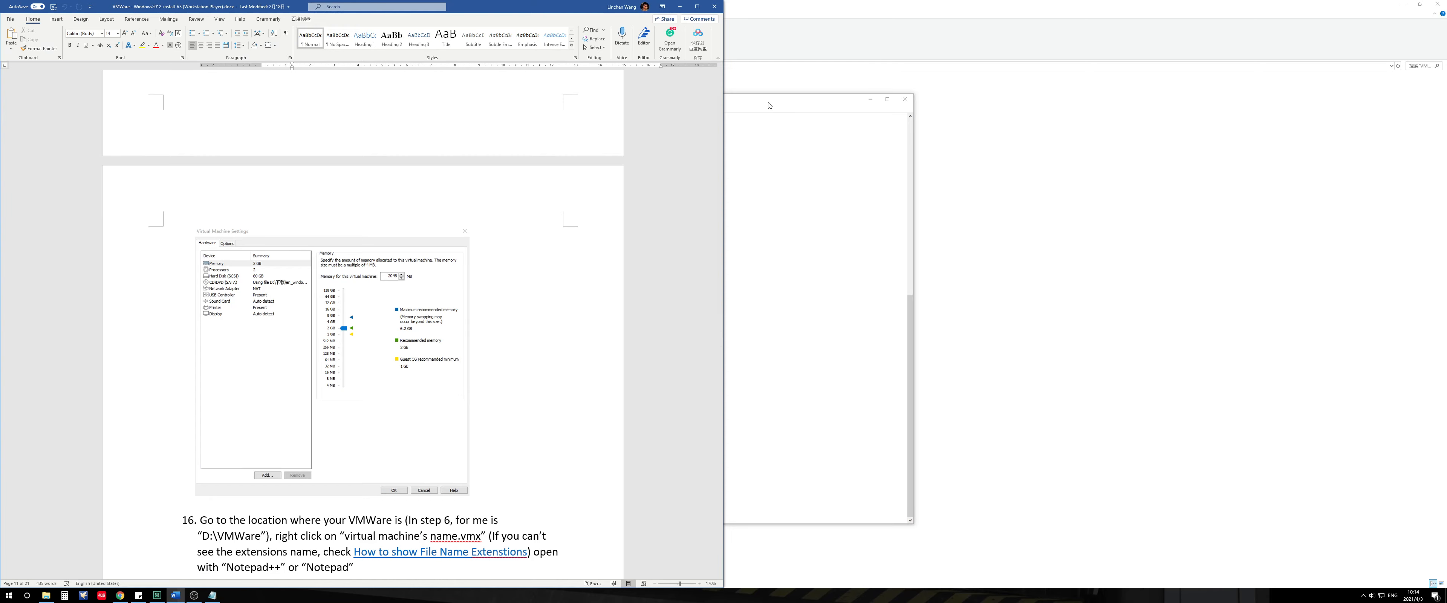
pyautogui.moveTo(770, 102); pyautogui.dragTo(1042, 97)
pyautogui.moveTo(876, 93); pyautogui.dragTo(987, 90)
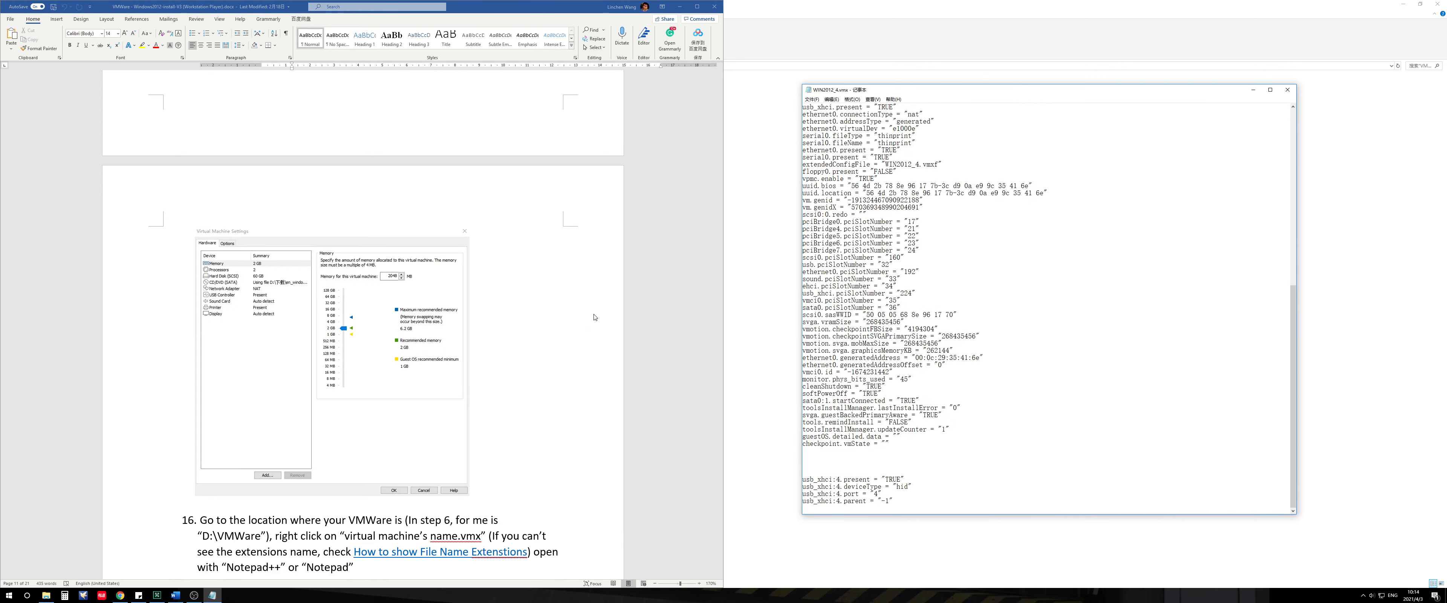
# Step: Copy the three configuration lines for hypervisor.cpuid.v0, mce.enable and vhu.enable from step 17 of the Word guide
pyautogui.click(502, 372)
pyautogui.scroll(-6, 502, 371)
pyautogui.scroll(-10, 502, 372)
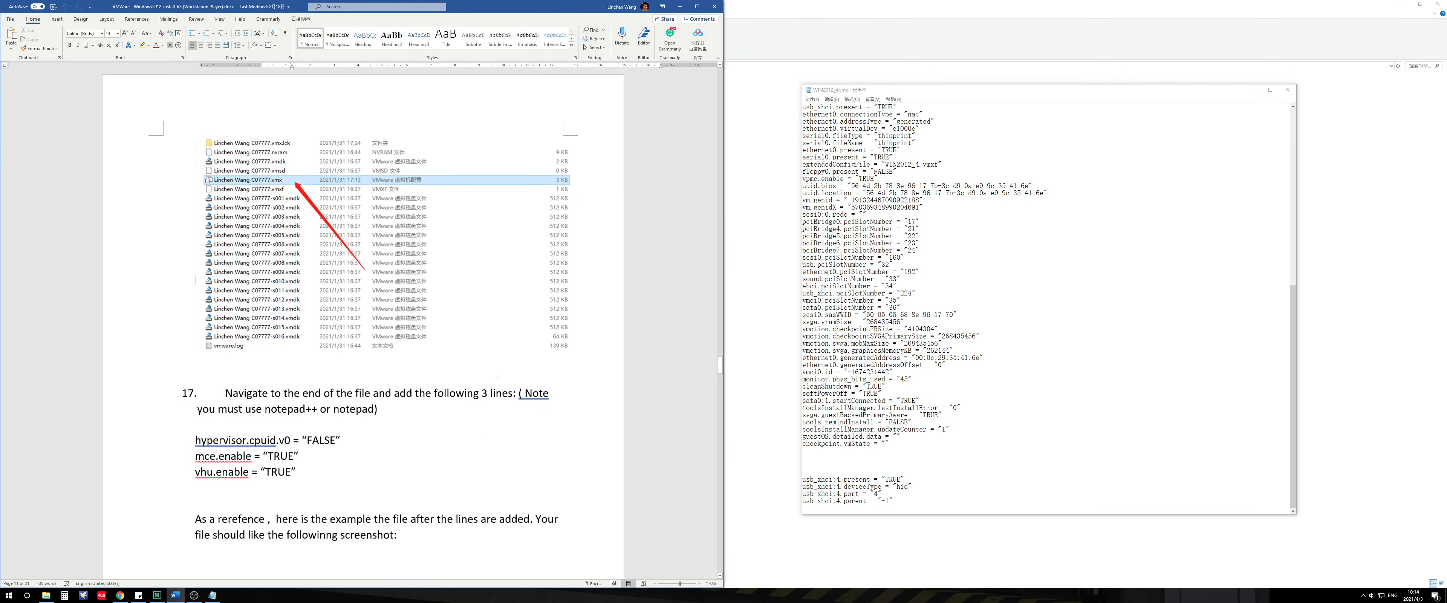
pyautogui.moveTo(296, 331); pyautogui.dragTo(194, 300)
pyautogui.hotkey('ctrl', 'c')
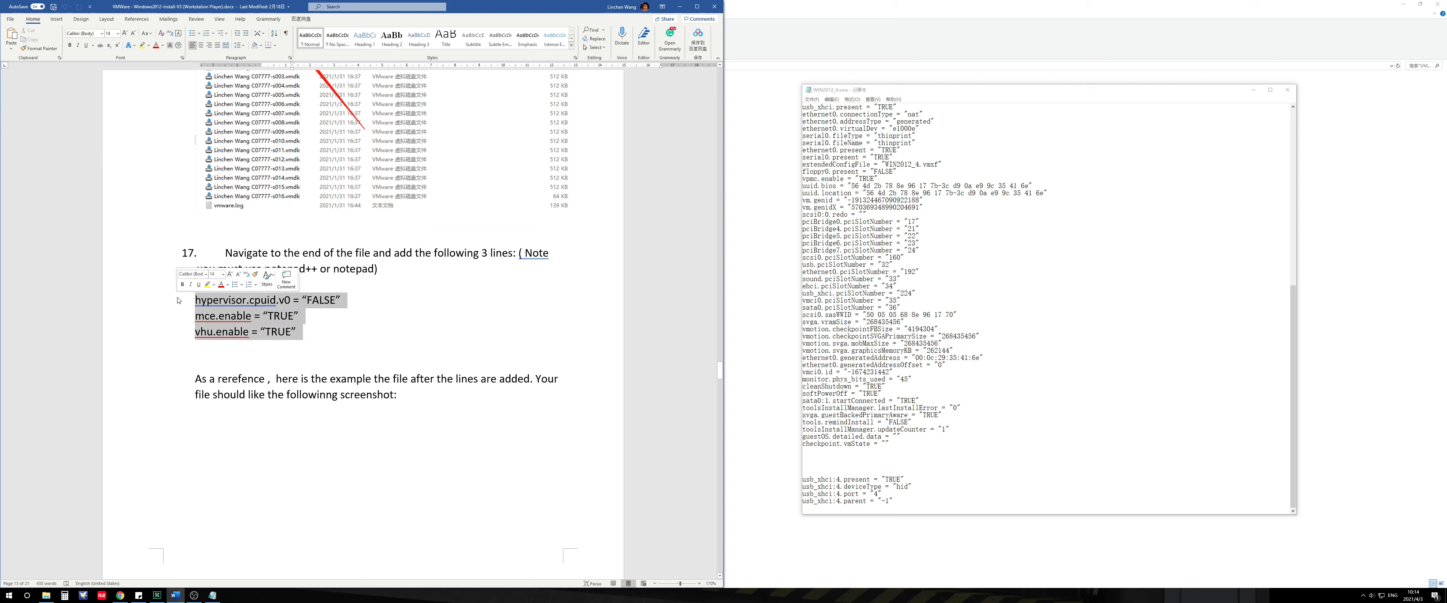
# Step: Append hypervisor.cpuid.v0 = "FALSE", mce.enable = "TRUE" and vhu.enable = "TRUE" to the end of the .vmx file and close Notepad
pyautogui.click(830, 471)
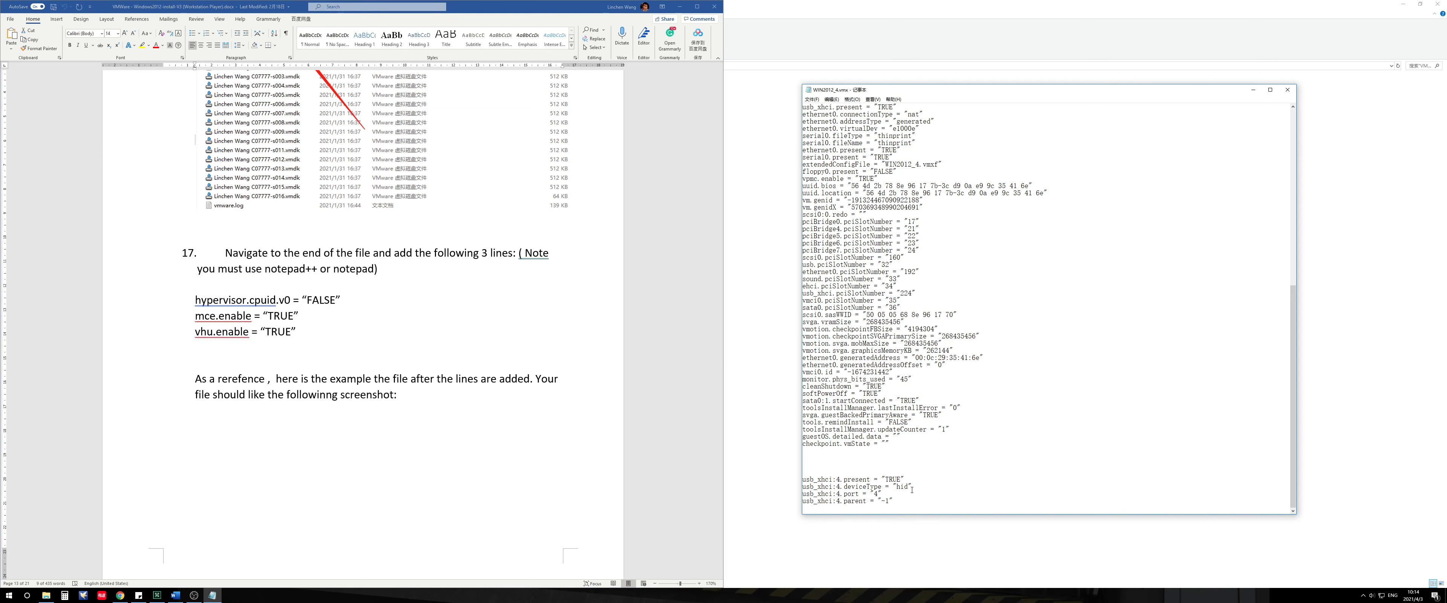
pyautogui.hotkey('ctrl', 'End')
pyautogui.hotkey('ctrl', 'v')
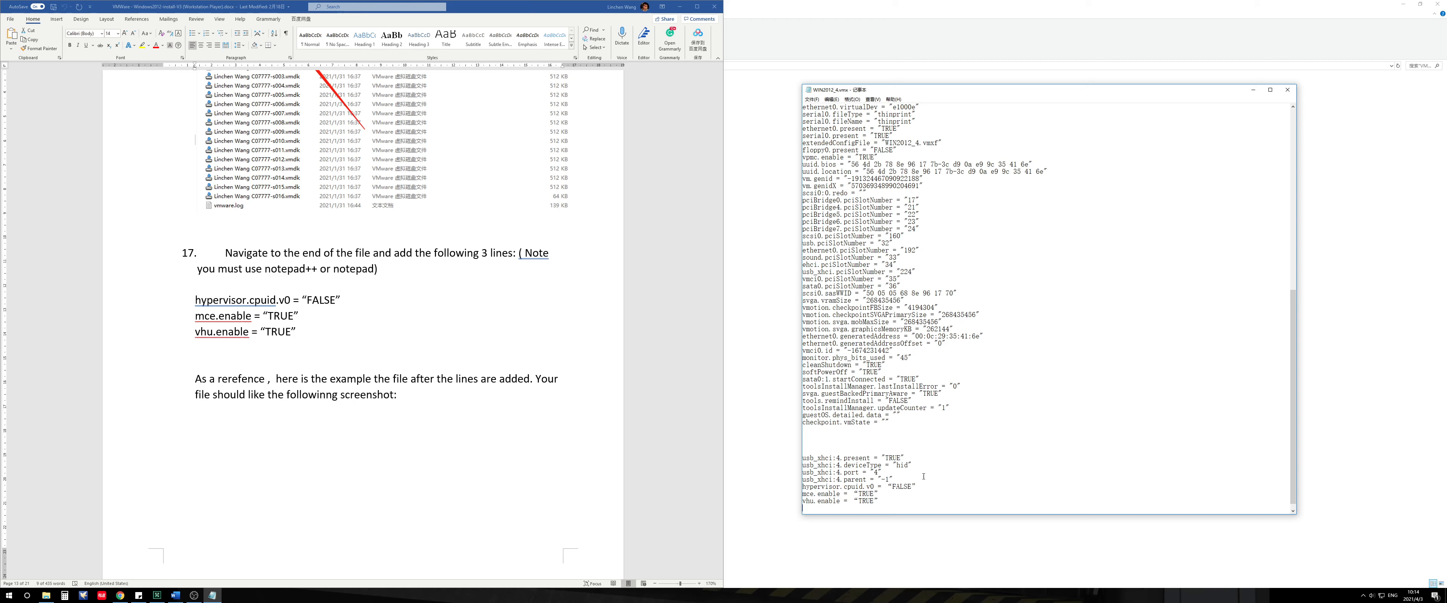
pyautogui.click(1288, 90)
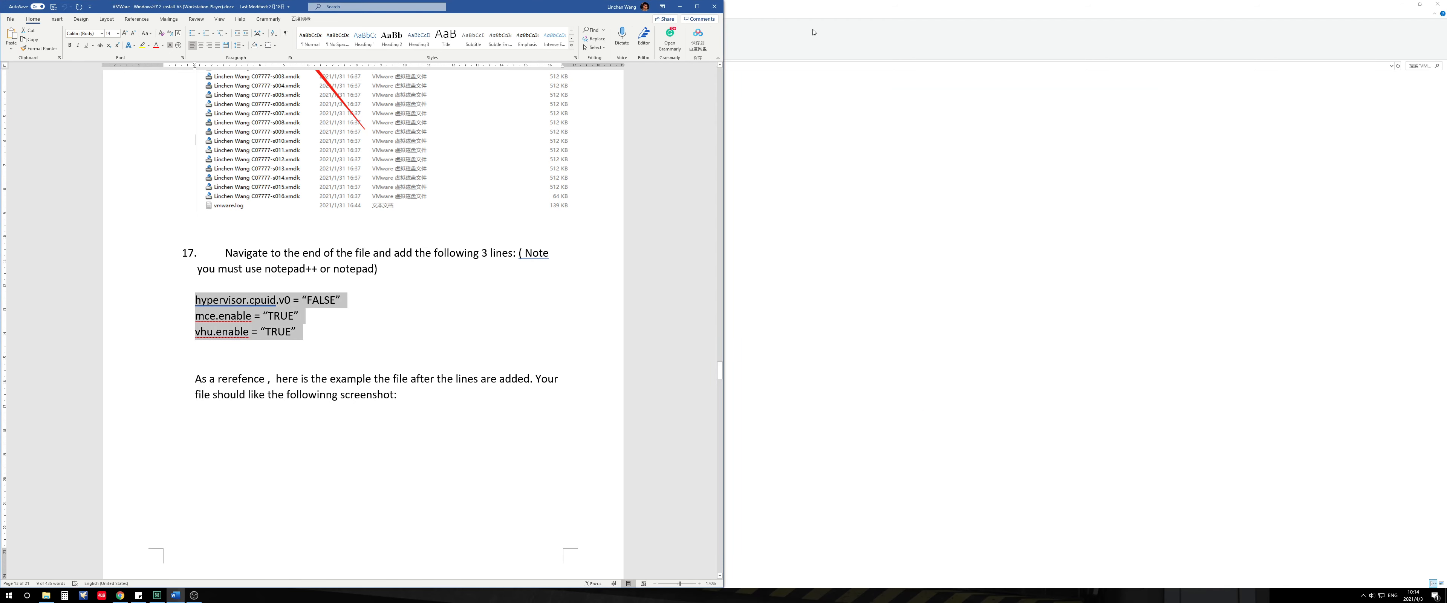
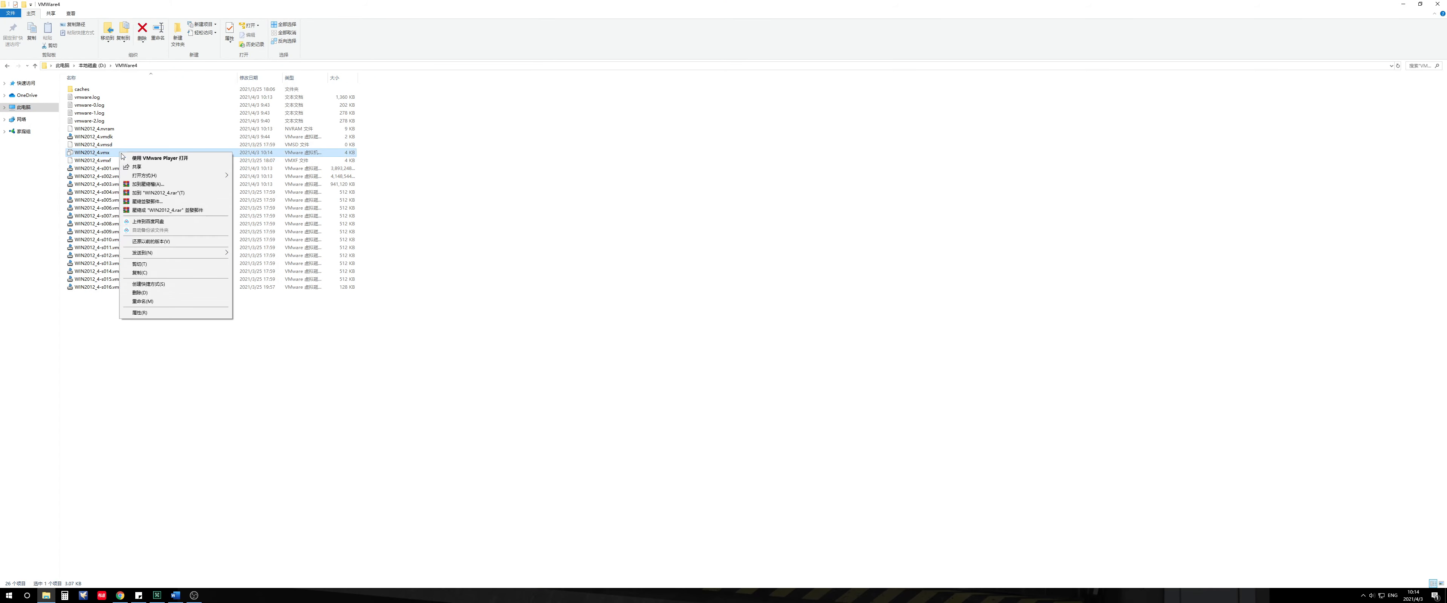
# Step: Reopen WIN2012_4.vmx in Notepad and insert a blank line above the hypervisor.cpuid.v0 line
pyautogui.moveTo(168, 178)
pyautogui.click(259, 178)
pyautogui.scroll(-15, 1011, 350)
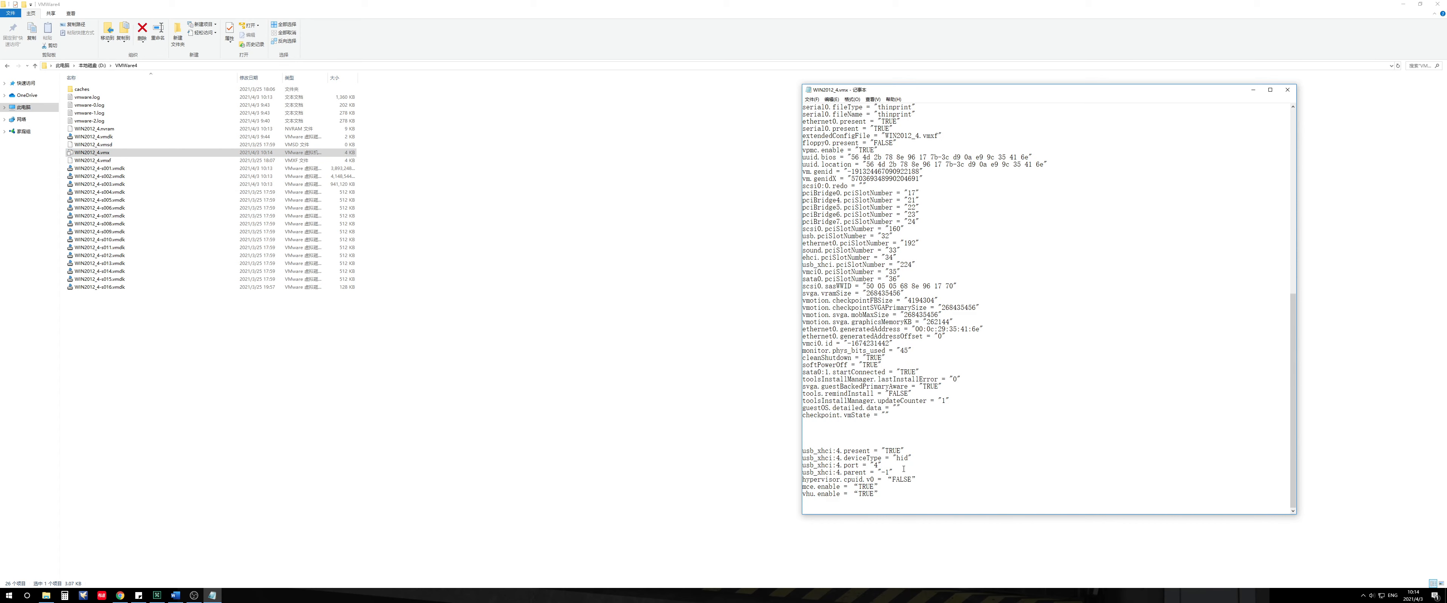
pyautogui.click(904, 472)
pyautogui.press('Return')
pyautogui.moveTo(902, 502); pyautogui.dragTo(803, 487)
pyautogui.click(904, 502)
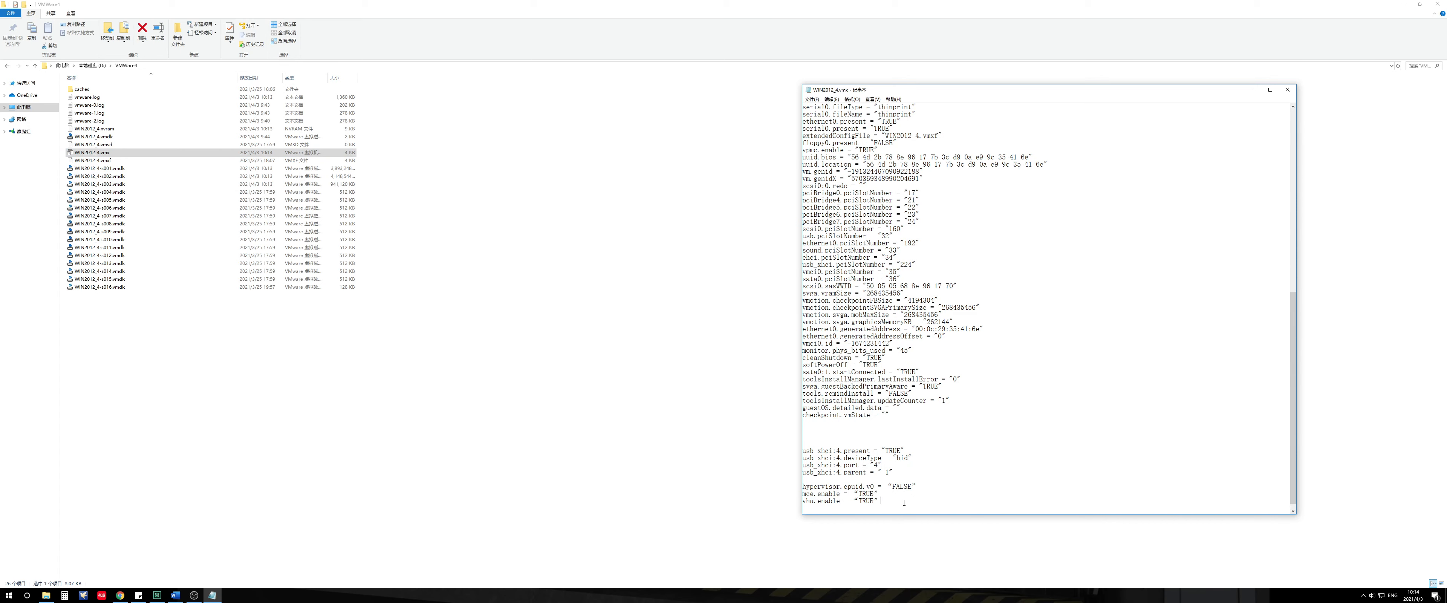
# Step: Save the edited .vmx file and close Notepad
pyautogui.moveTo(904, 503); pyautogui.dragTo(803, 487)
pyautogui.click(871, 494)
pyautogui.click(811, 99)
pyautogui.click(835, 124)
pyautogui.click(1287, 89)
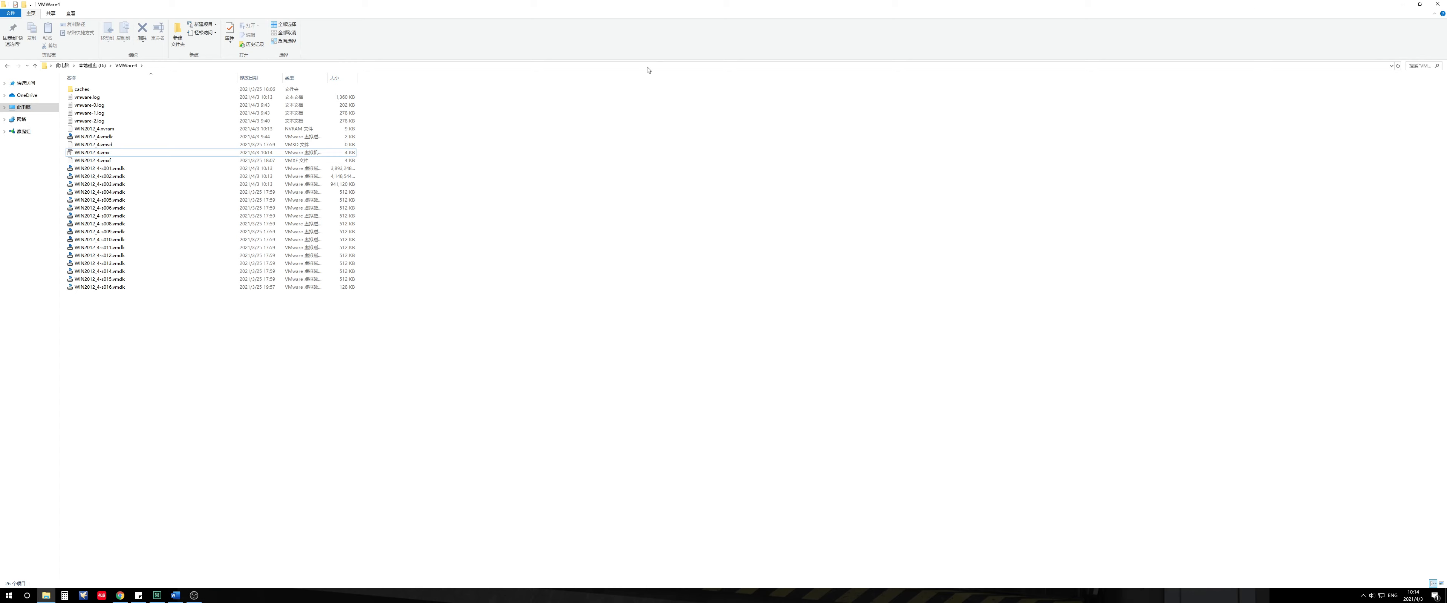
# Step: Snap the VMWare4 folder window to half of the desktop, launch VMware Workstation Player and select the WIN2012_4 virtual machine
pyautogui.press('super+Left')
pyautogui.press('Escape')
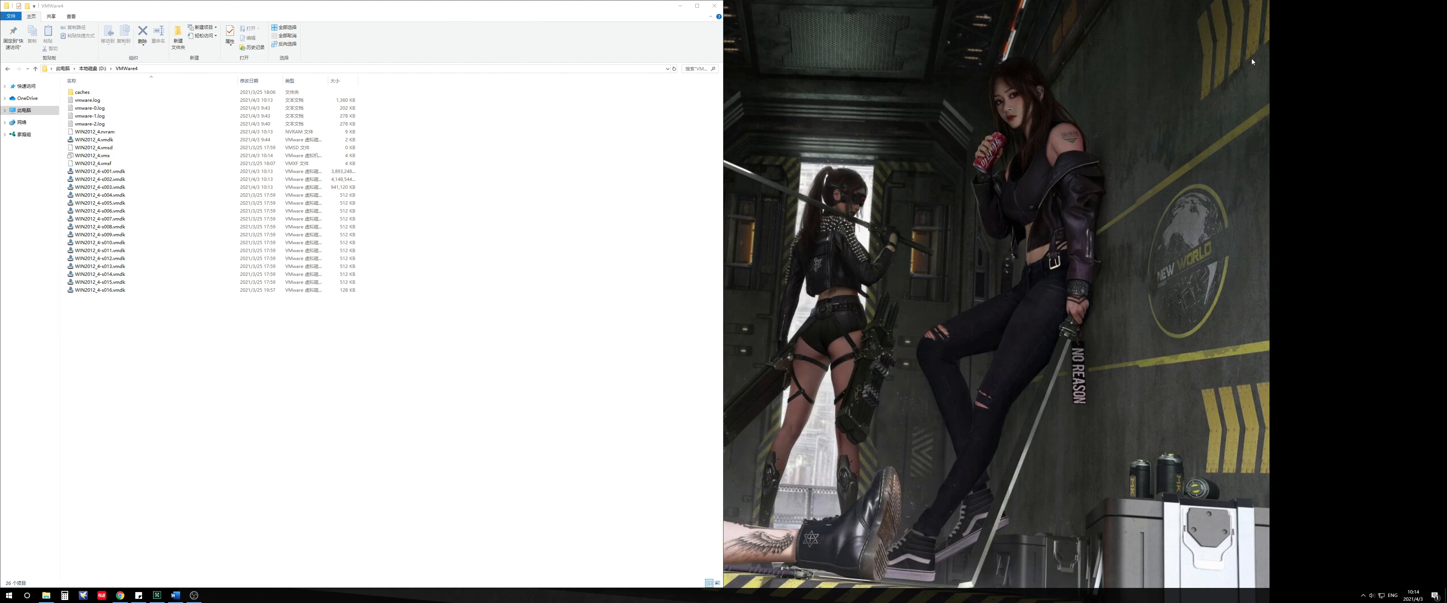
pyautogui.doubleClick(1284, 92)
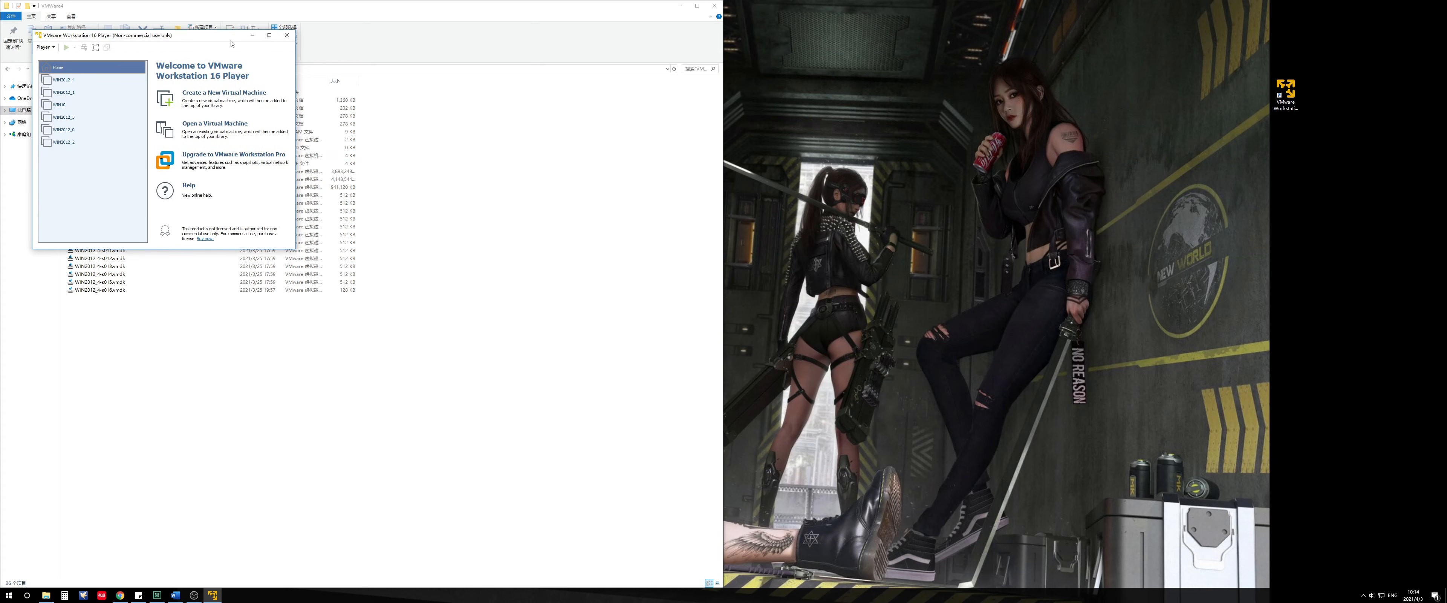
pyautogui.click(858, 199)
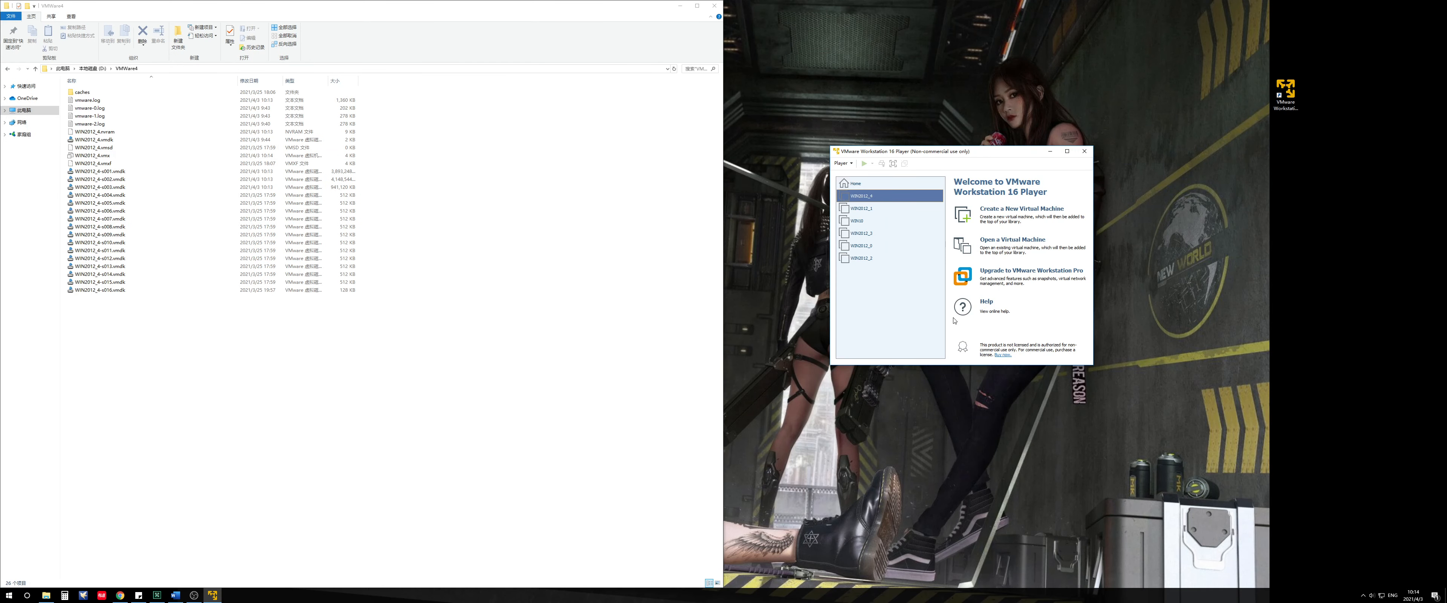
# Step: Check the processor and virtualization engine settings of WIN2012_4, accept them and power on the virtual machine
pyautogui.click(973, 354)
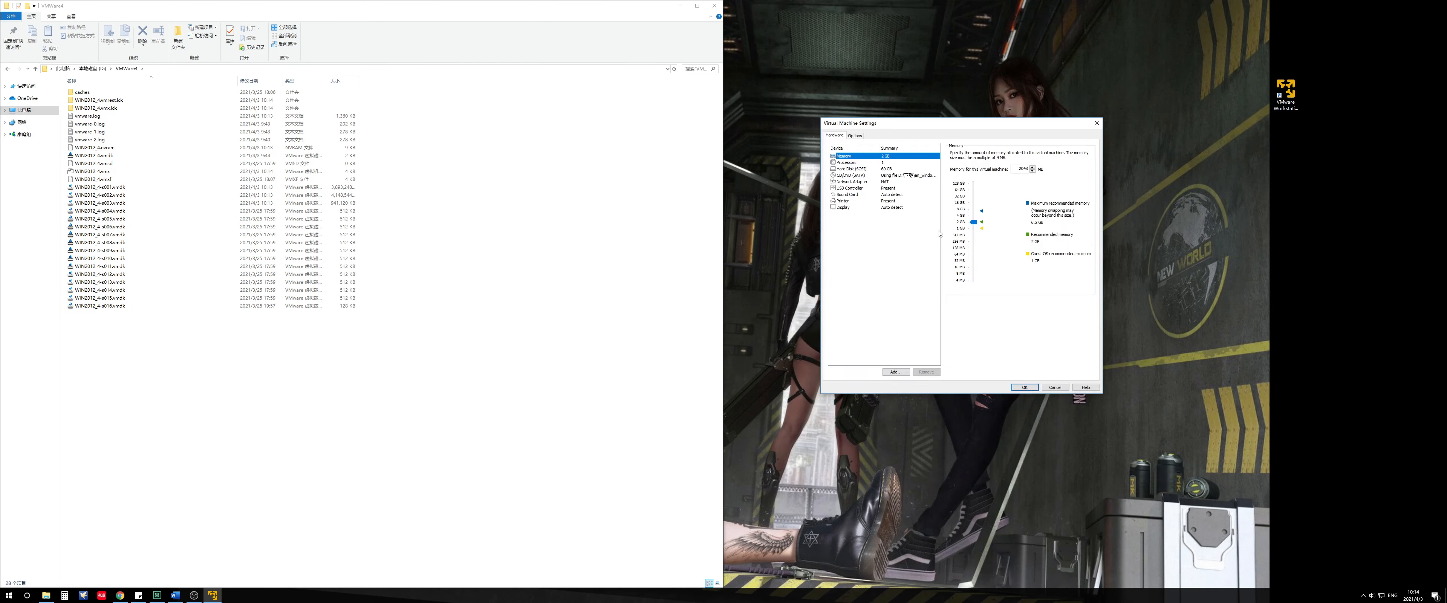
pyautogui.click(845, 162)
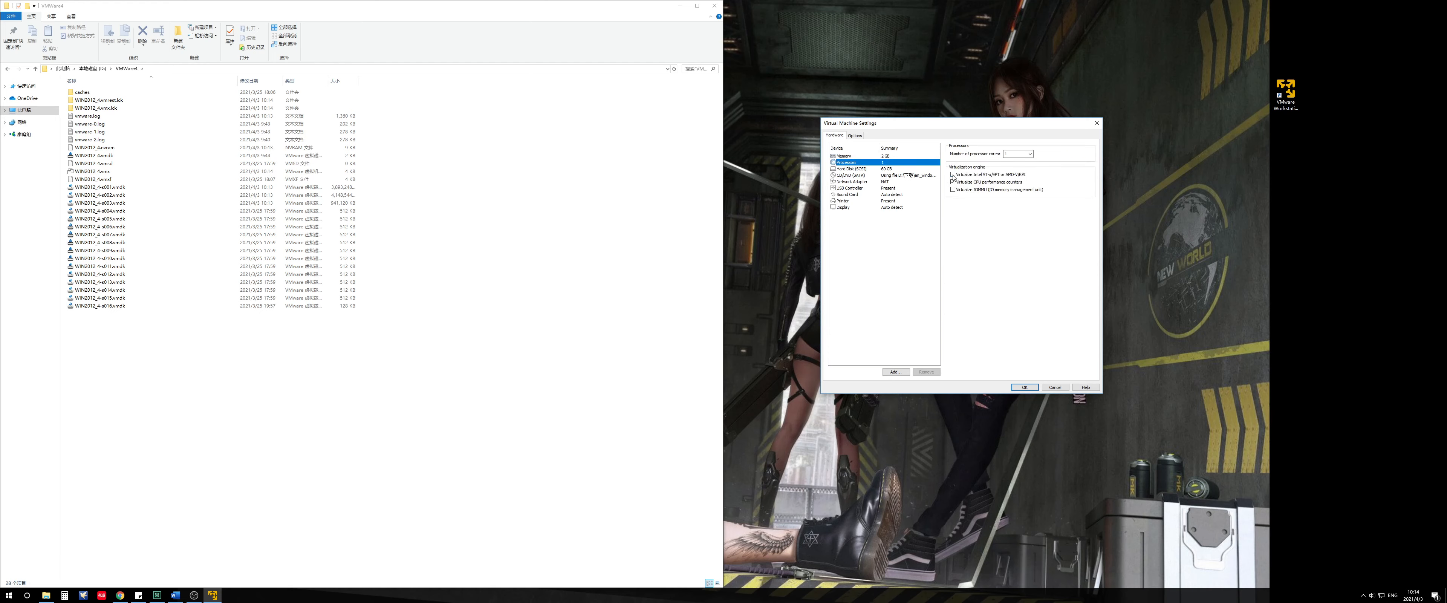
pyautogui.click(1025, 387)
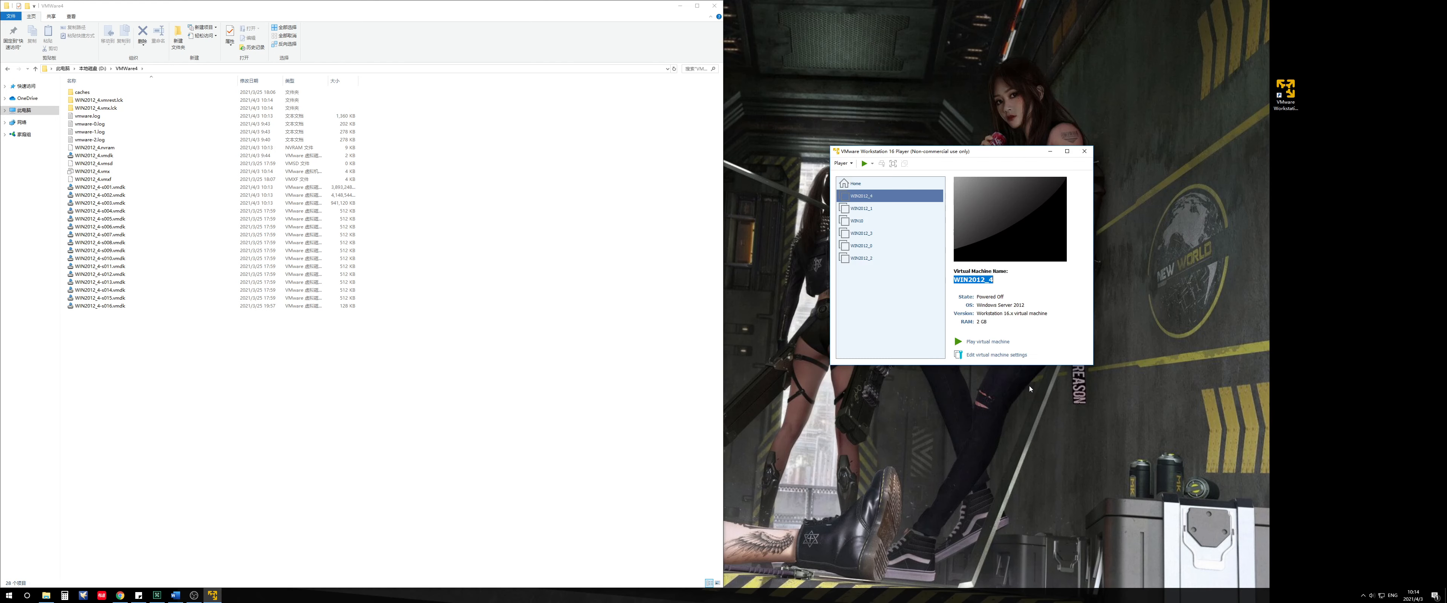
pyautogui.click(991, 346)
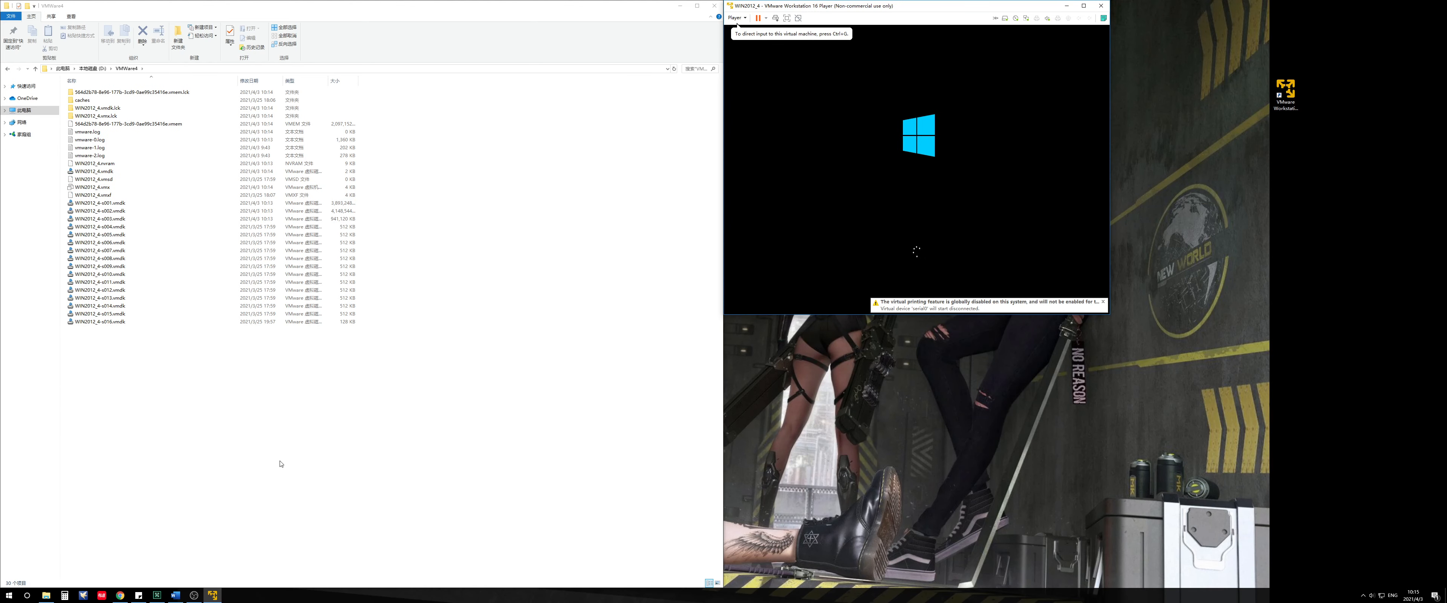
# Step: Review the Word guide's instructions on processor and memory settings and the three lines to add to the .vmx file
pyautogui.click(176, 595)
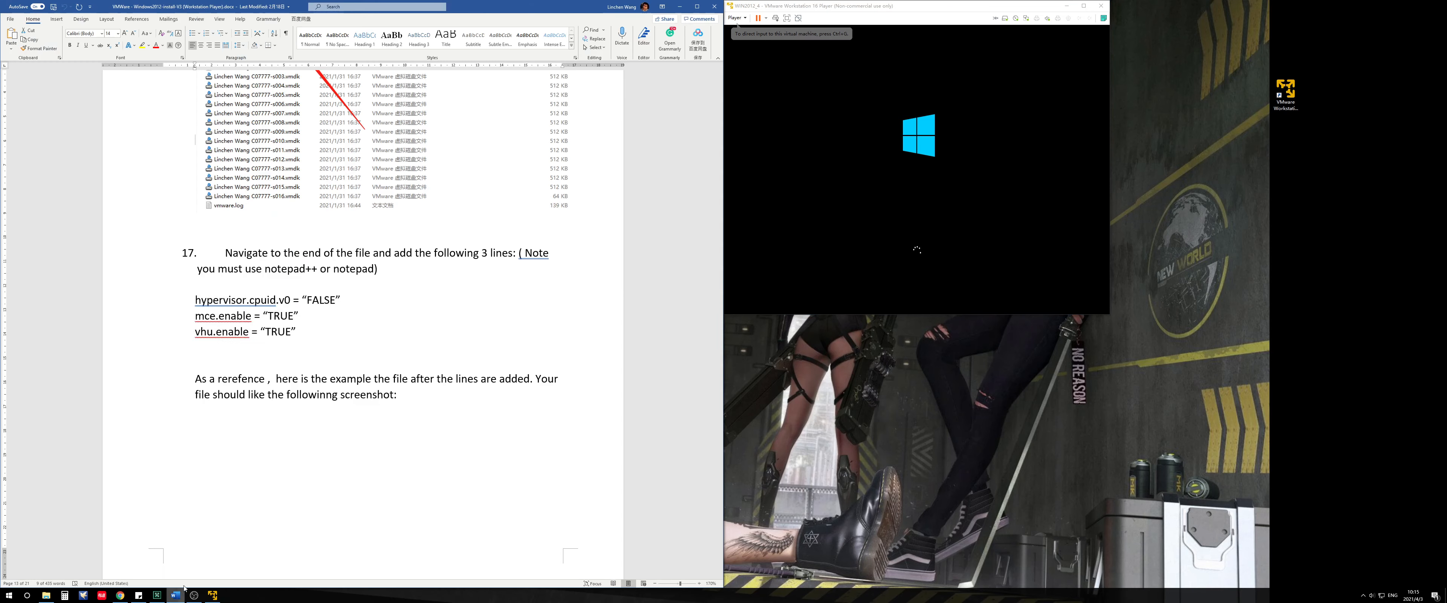
pyautogui.click(320, 328)
pyautogui.scroll(8, 348, 359)
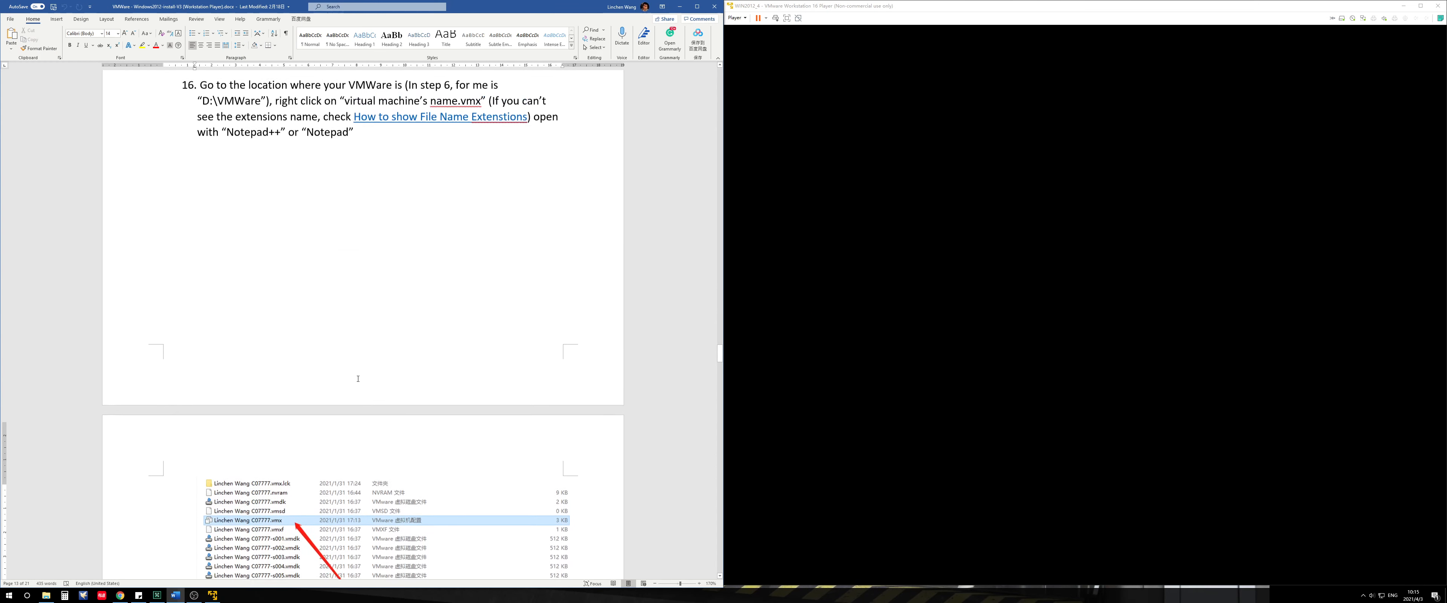
pyautogui.scroll(15, 358, 378)
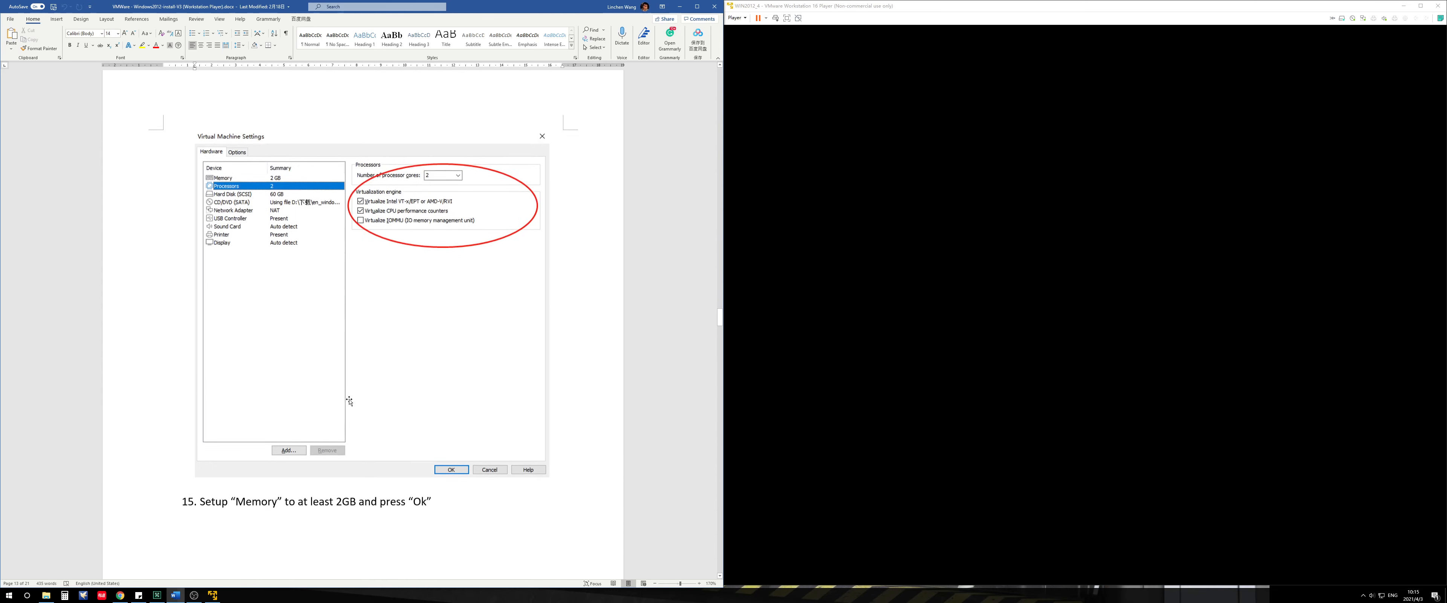
pyautogui.scroll(1, 349, 400)
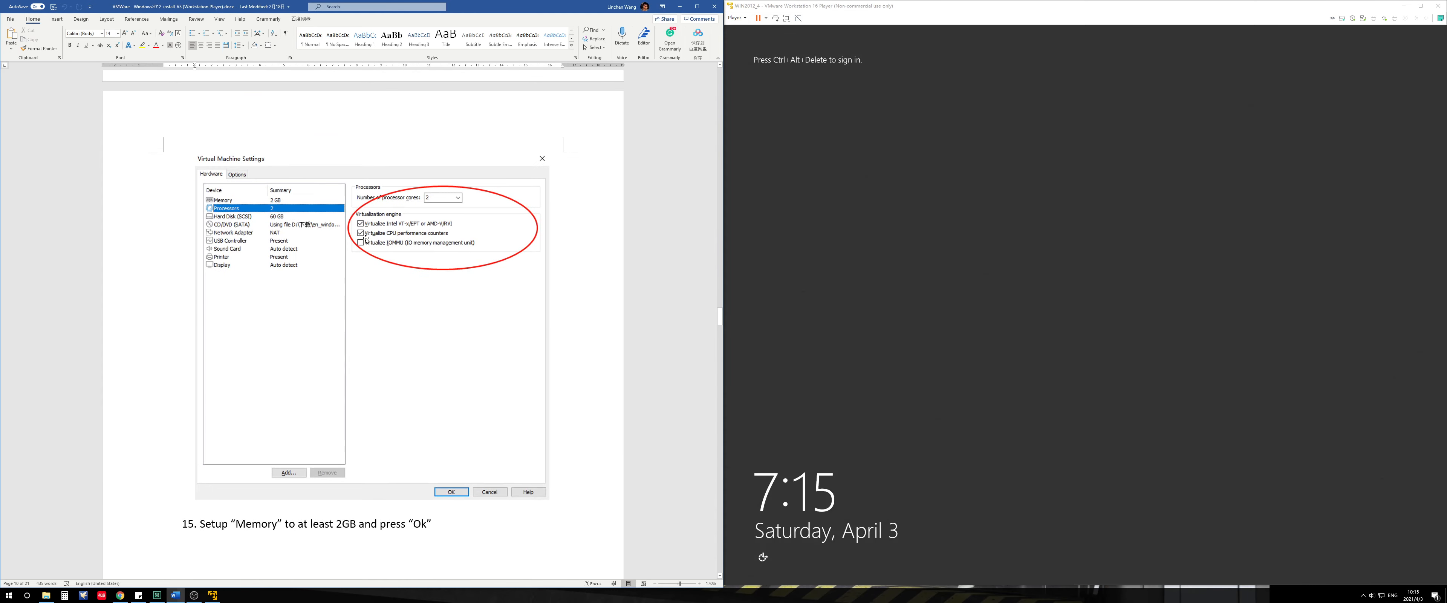
pyautogui.scroll(-15, 346, 387)
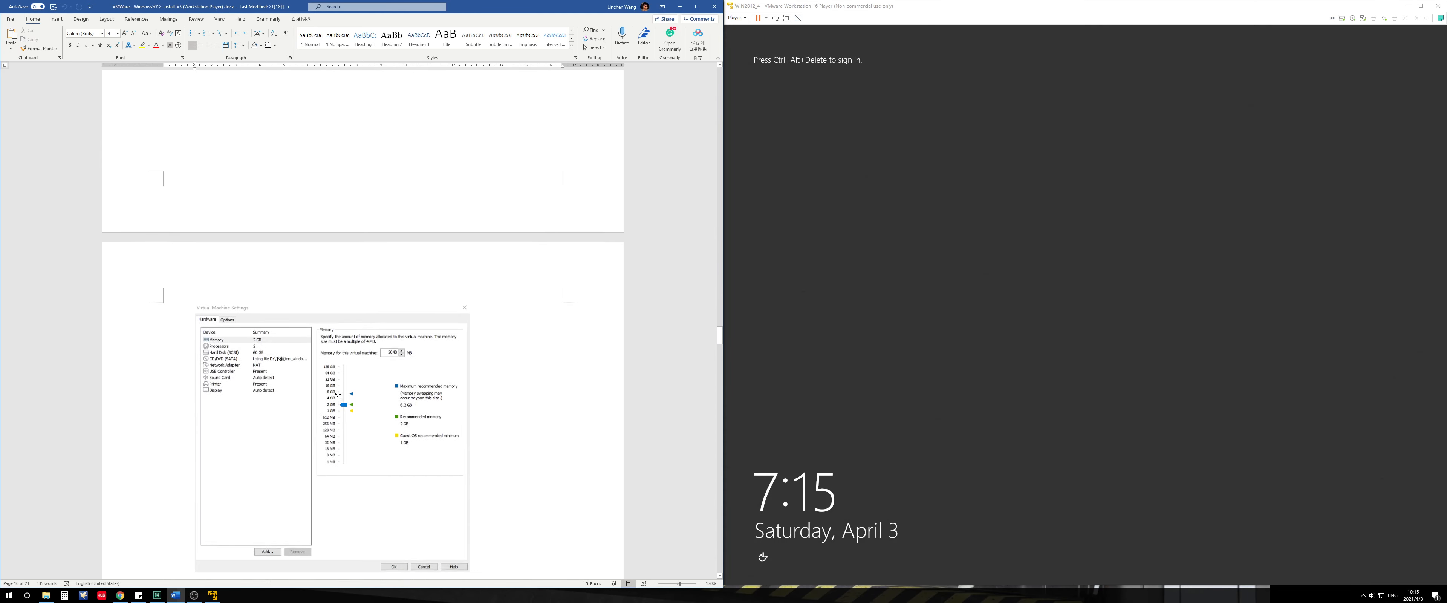
pyautogui.scroll(-12, 328, 399)
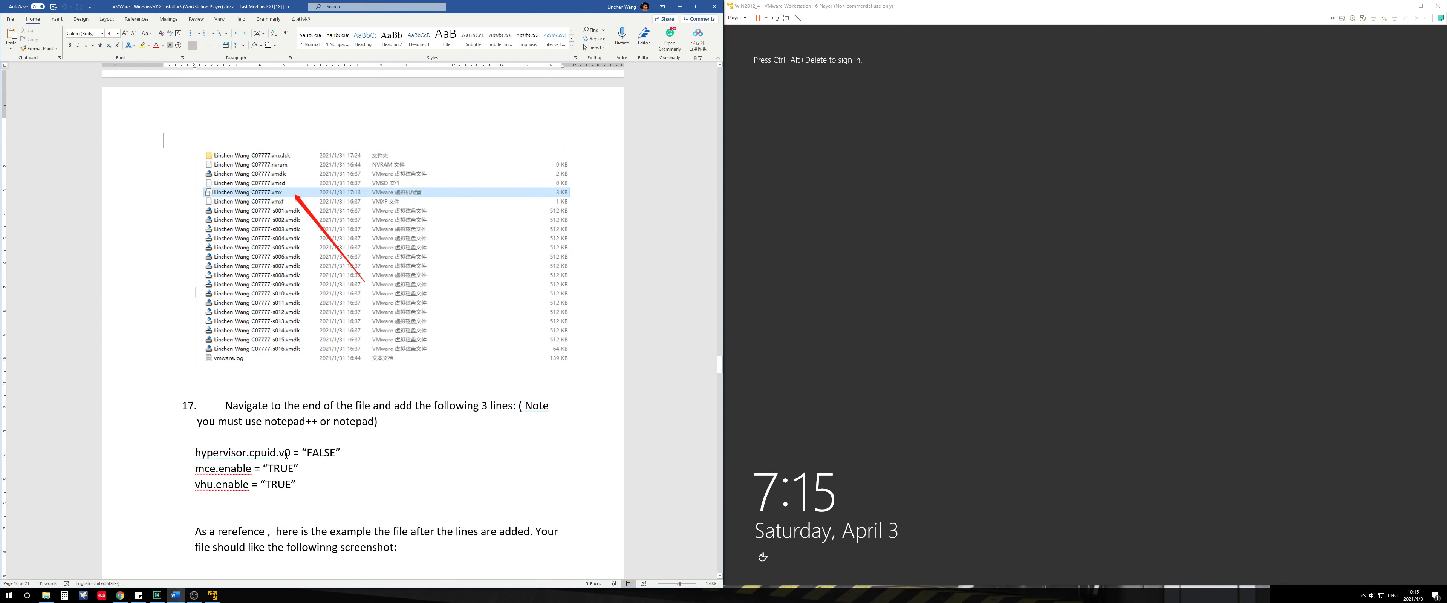
pyautogui.moveTo(308, 428); pyautogui.dragTo(188, 389)
pyautogui.click(191, 393)
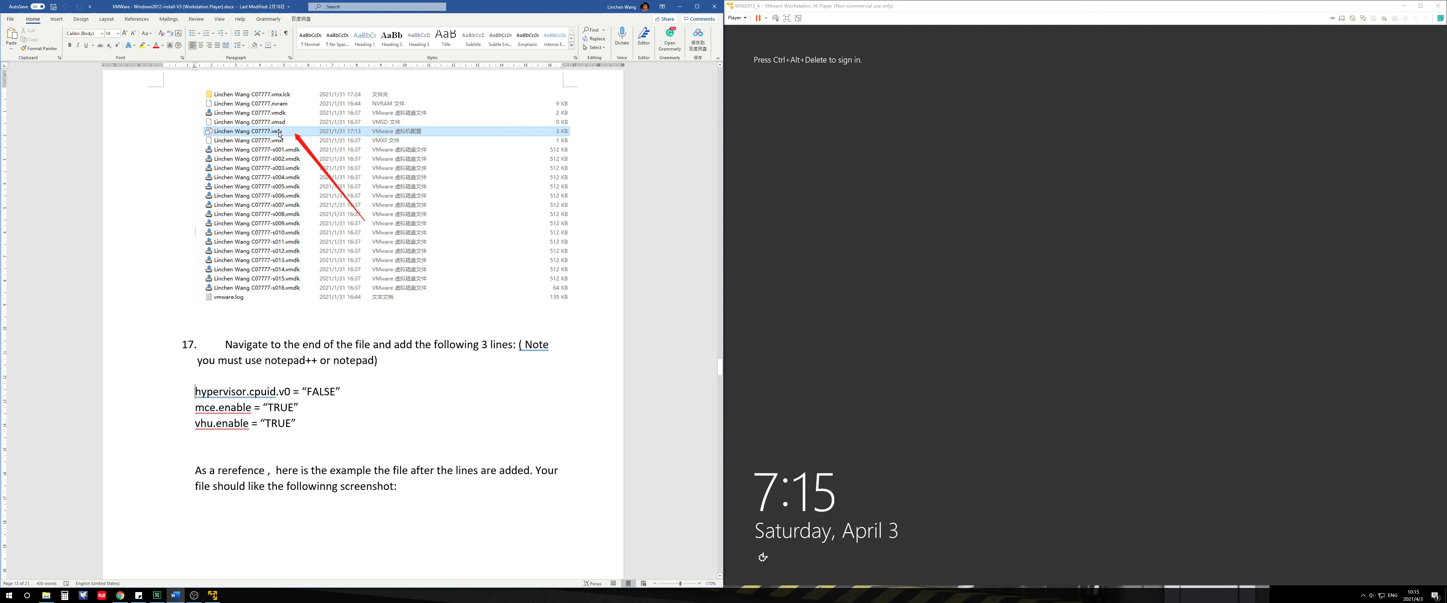
# Step: Sign in to the WIN2012_4 virtual machine as Administrator with the account password and maximize its window
pyautogui.click(845, 113)
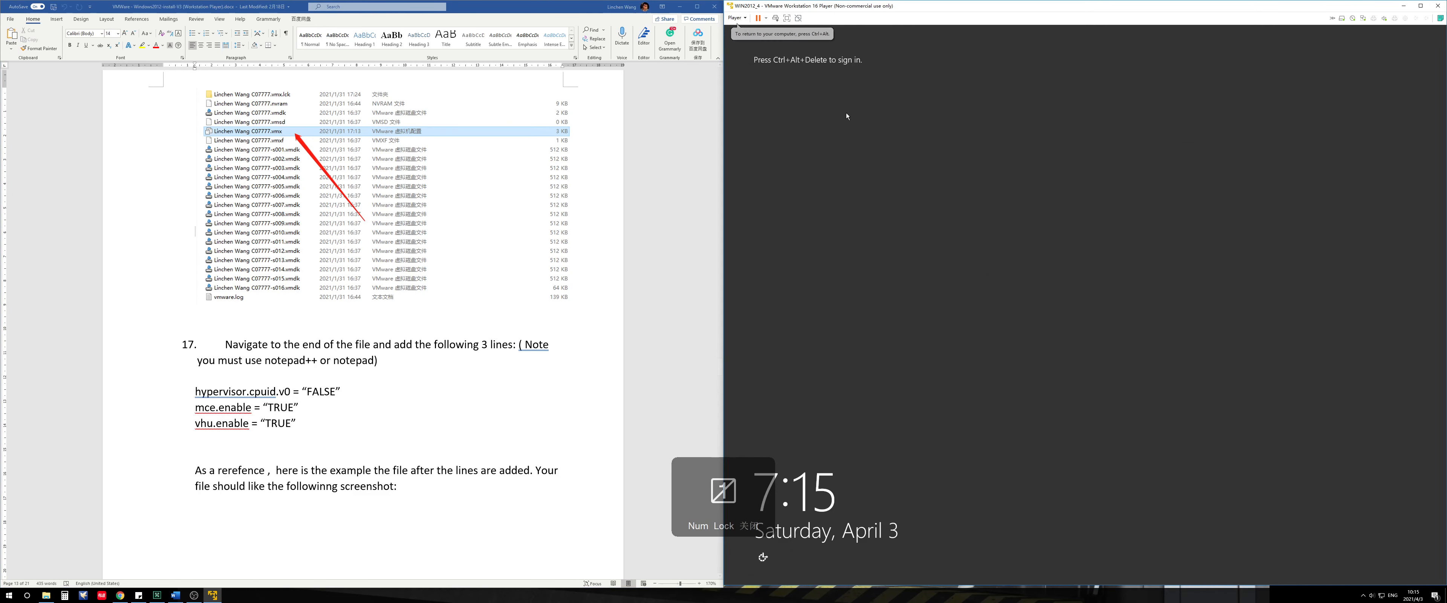
pyautogui.click(775, 22)
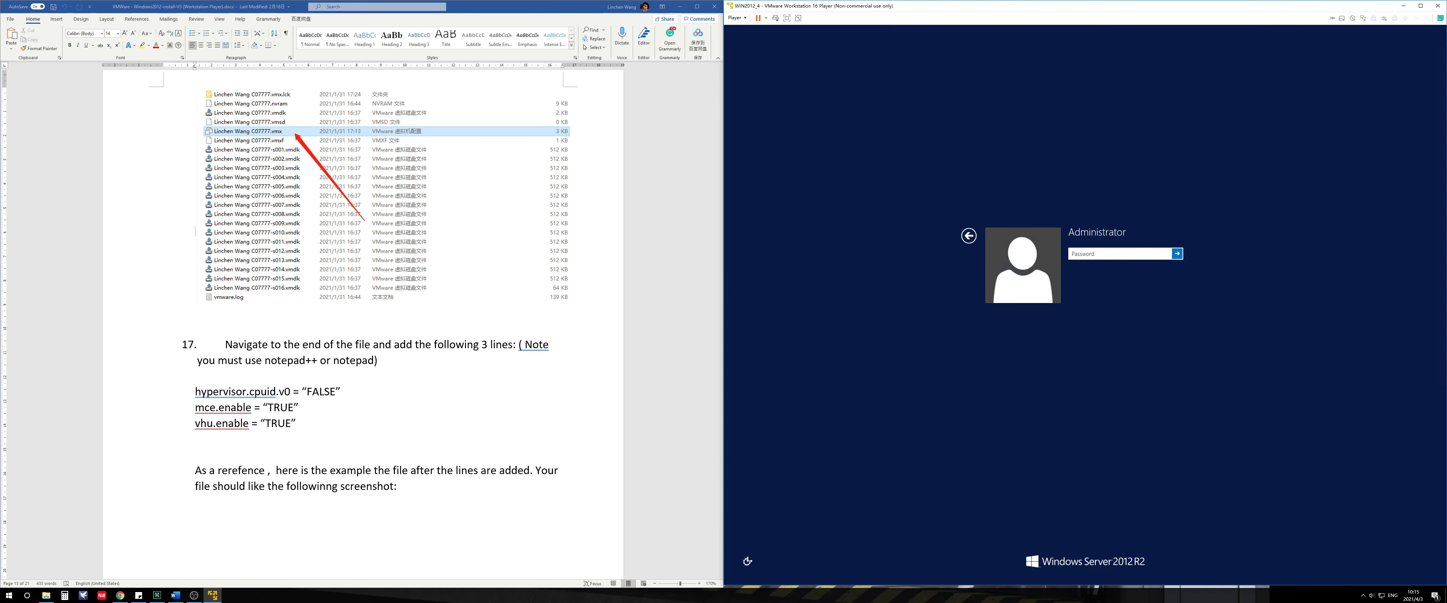
pyautogui.write('••••••')
pyautogui.press('Return')
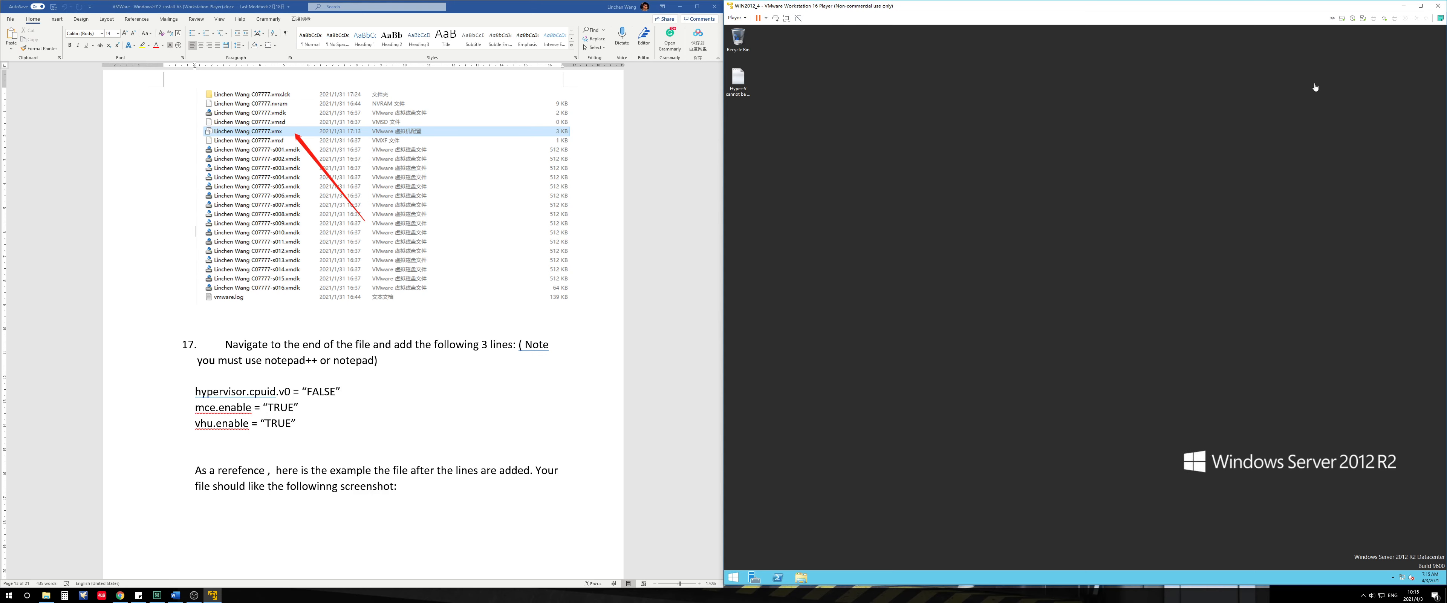
pyautogui.click(1420, 6)
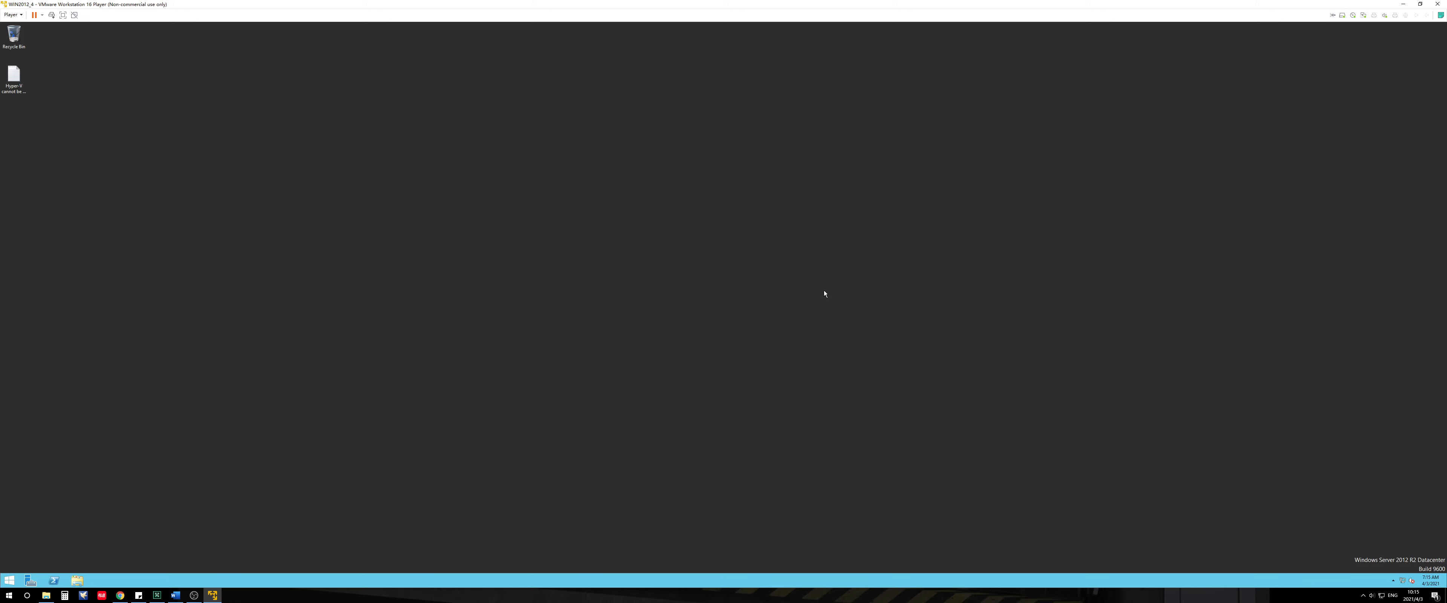
# Step: Open Server Manager, check the Hyper-V entry in the Remove Roles and Features Wizard and cancel the wizard
pyautogui.click(30, 580)
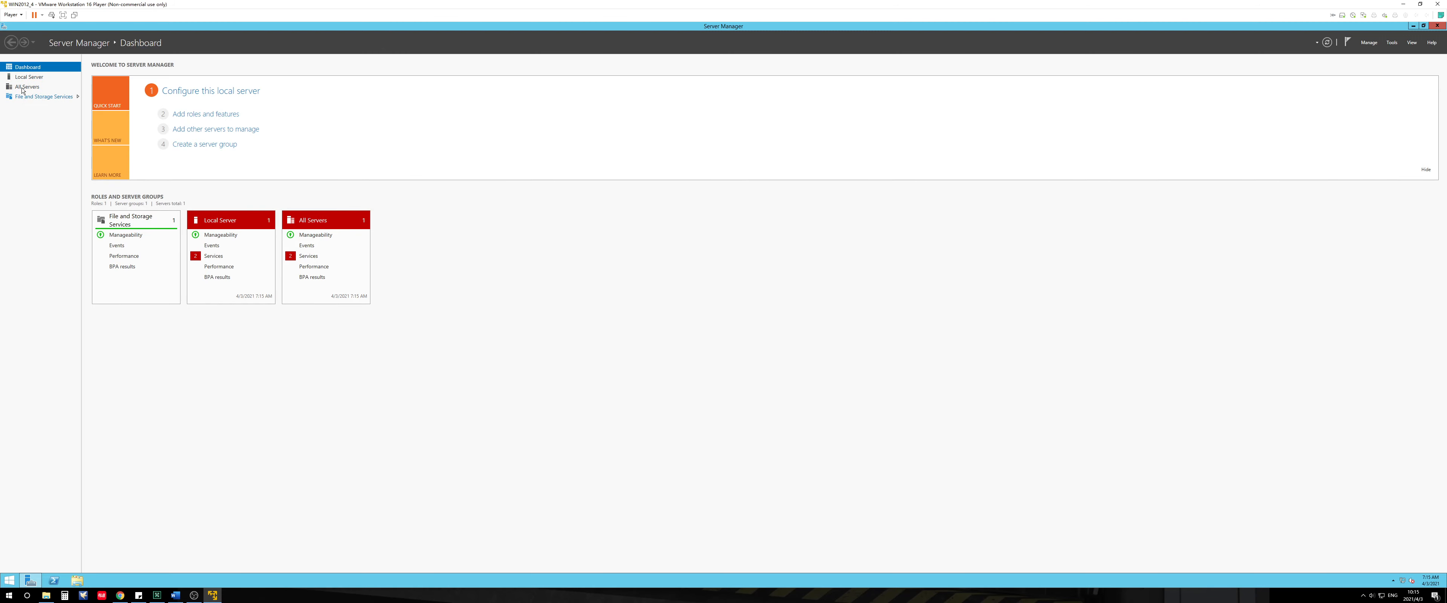
pyautogui.click(1369, 42)
pyautogui.click(1373, 60)
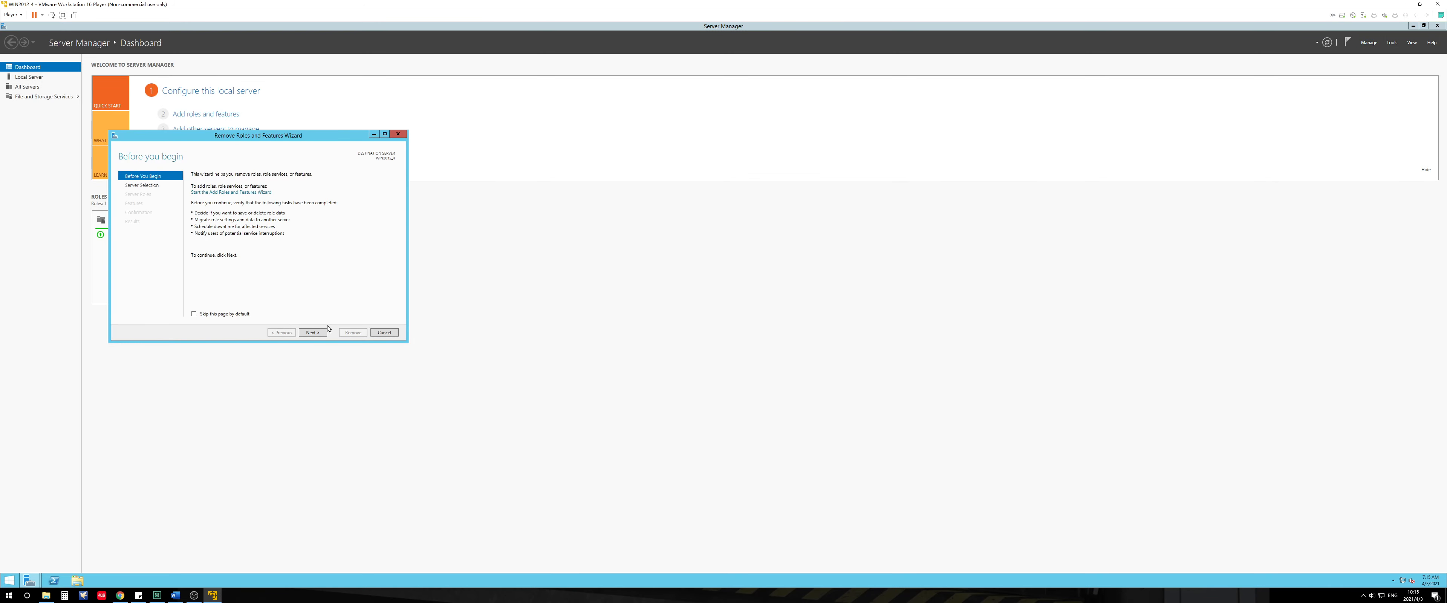
pyautogui.click(312, 333)
pyautogui.click(312, 333)
pyautogui.click(312, 332)
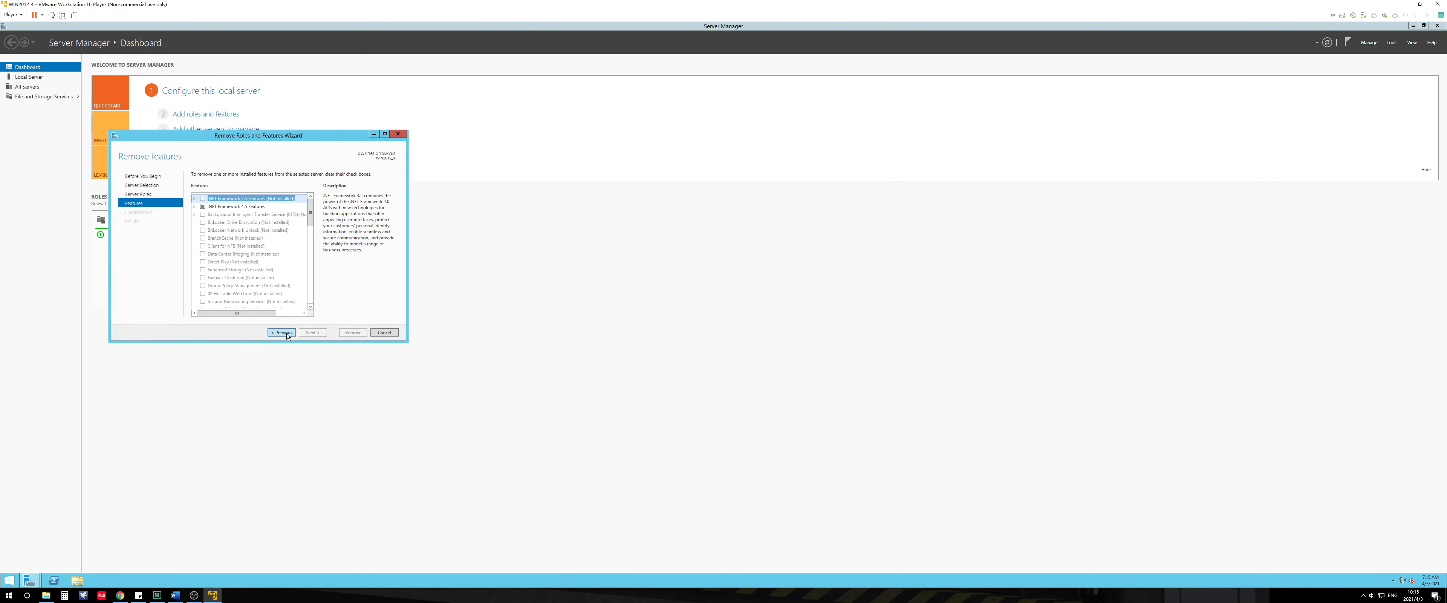
pyautogui.click(282, 332)
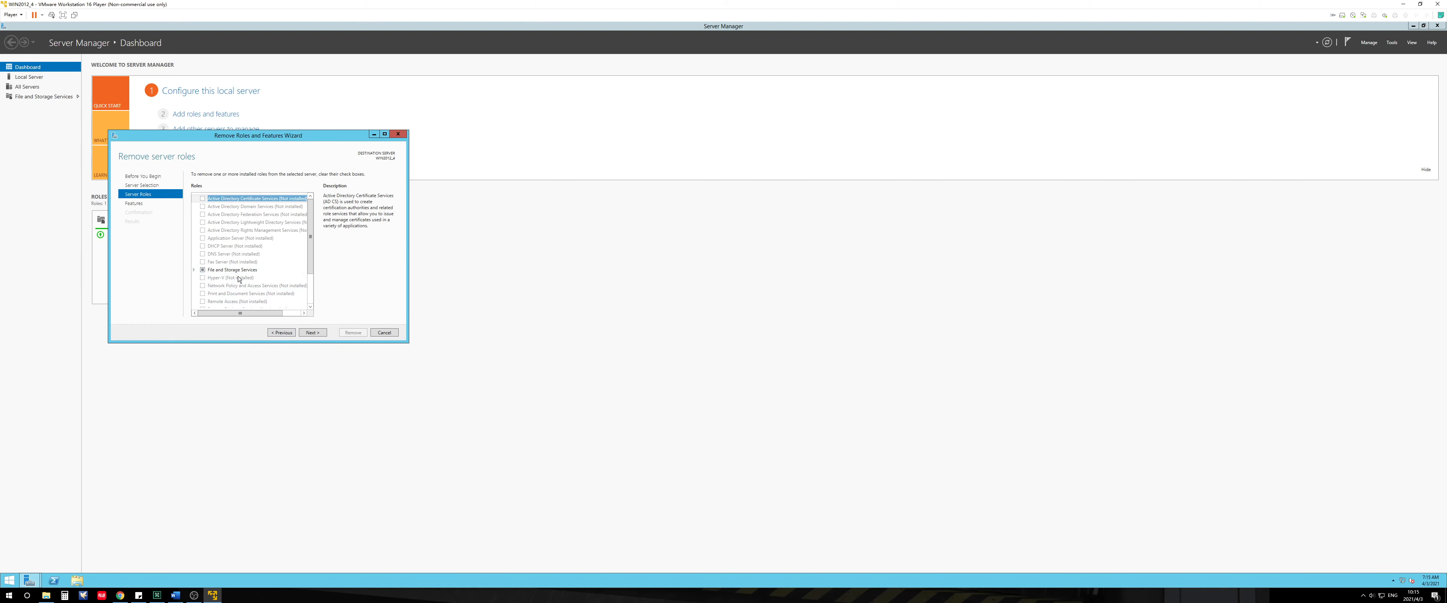
pyautogui.click(384, 332)
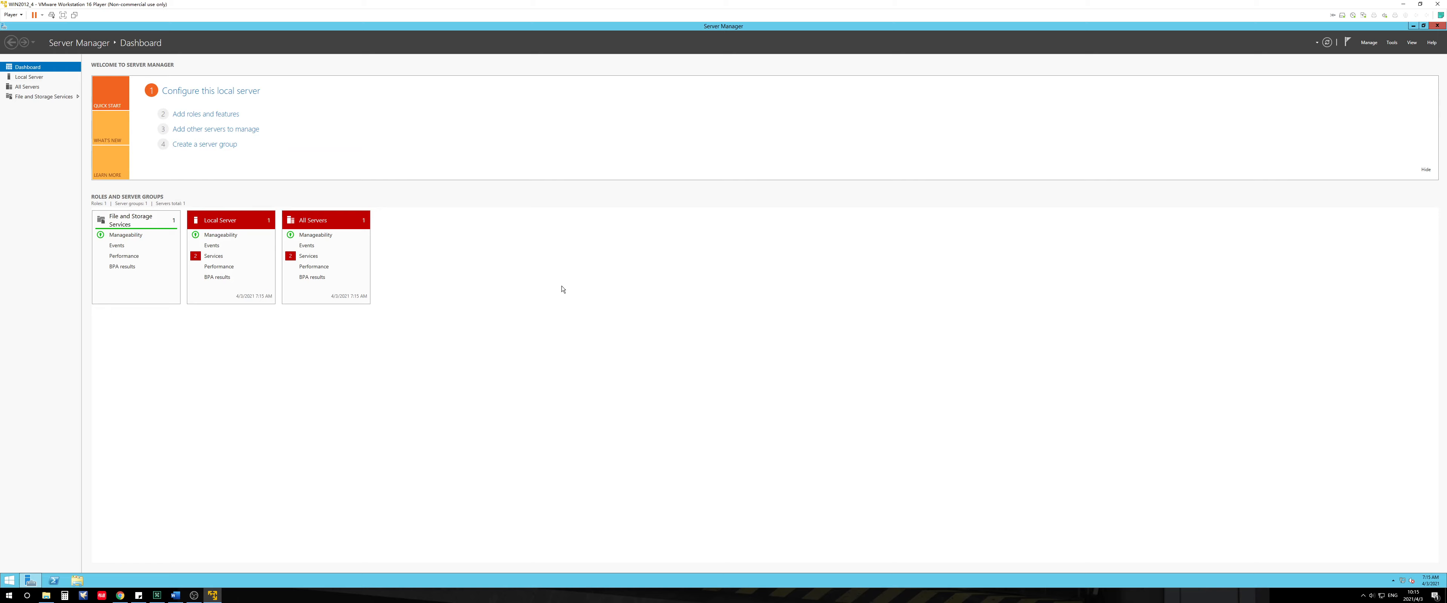
# Step: Start the Add Roles and Features Wizard and select the Hyper-V server role with its required management tools
pyautogui.click(1369, 42)
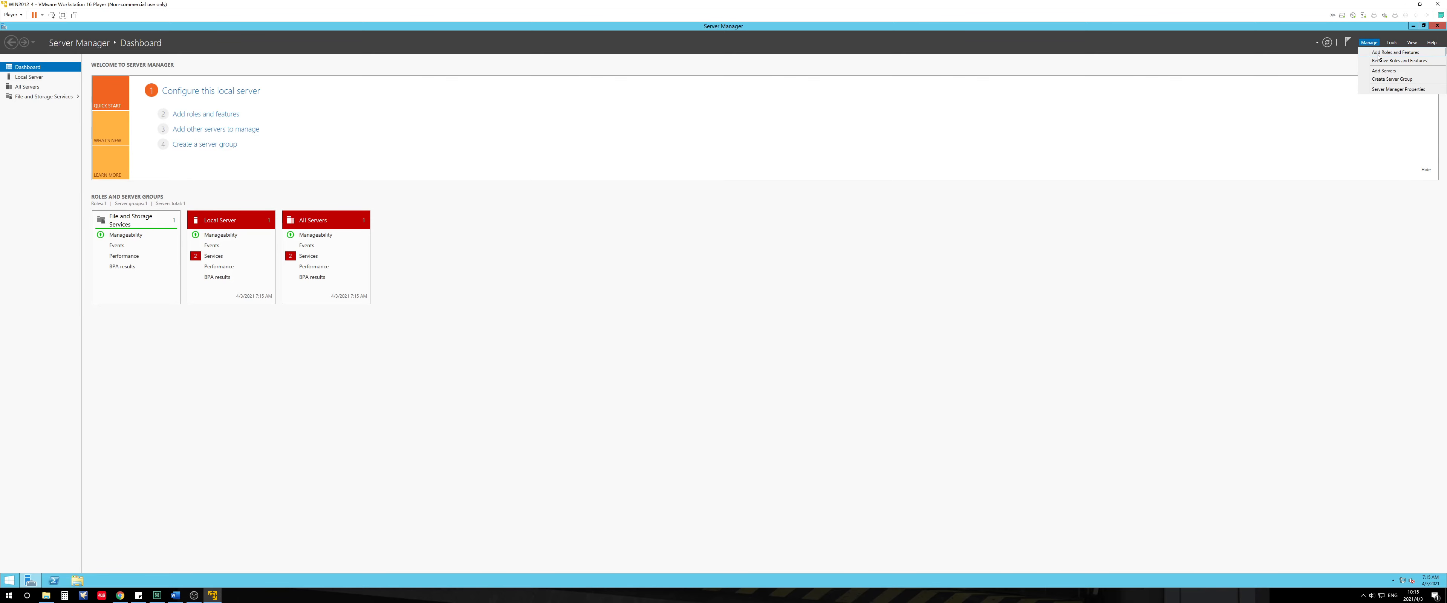
pyautogui.click(1387, 51)
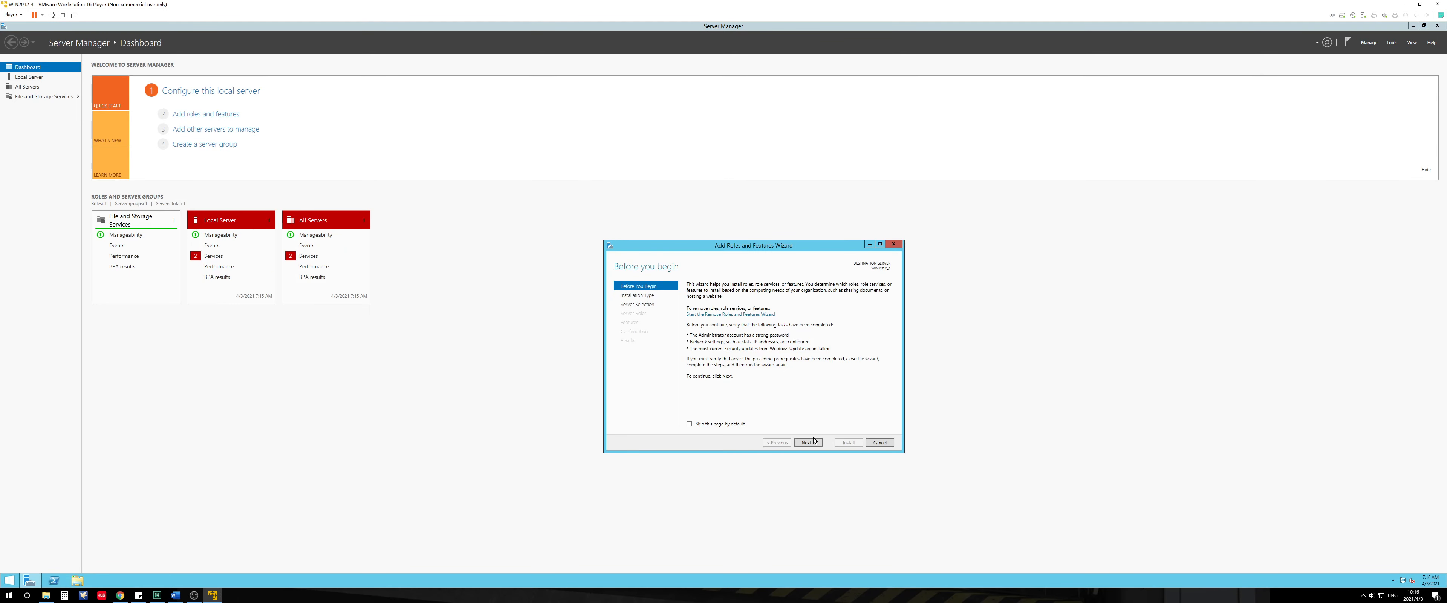
pyautogui.click(813, 441)
pyautogui.click(814, 442)
pyautogui.click(816, 443)
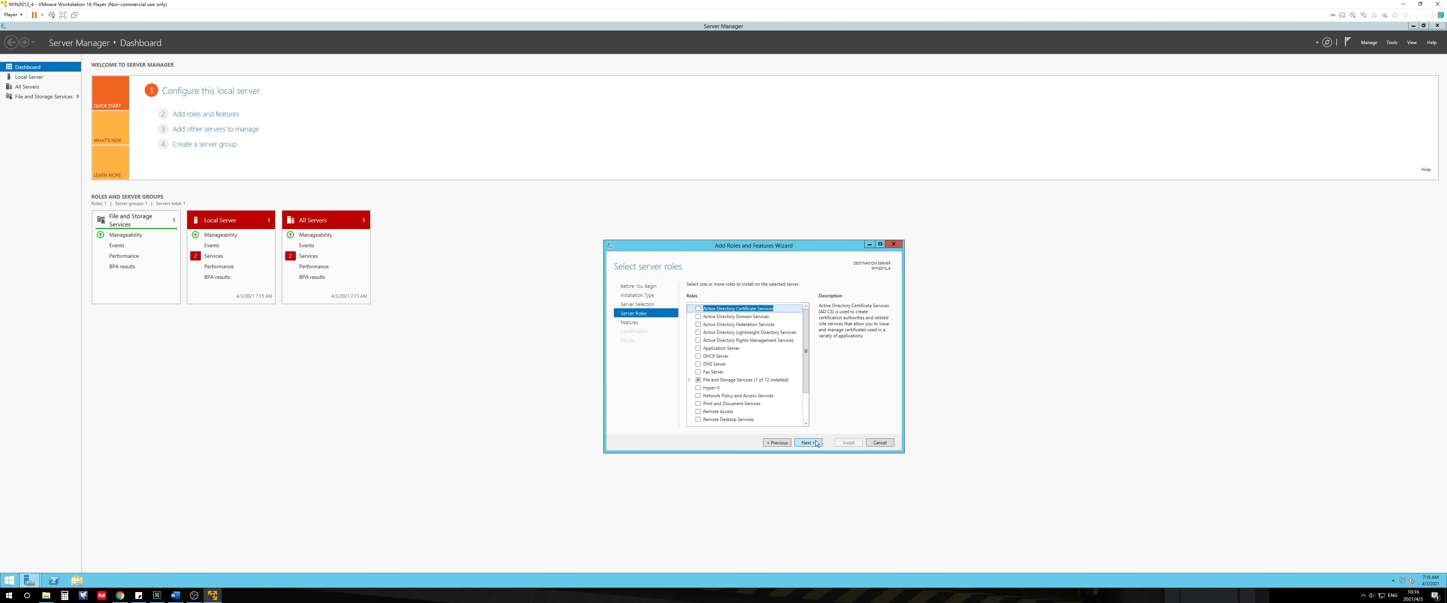
pyautogui.click(777, 442)
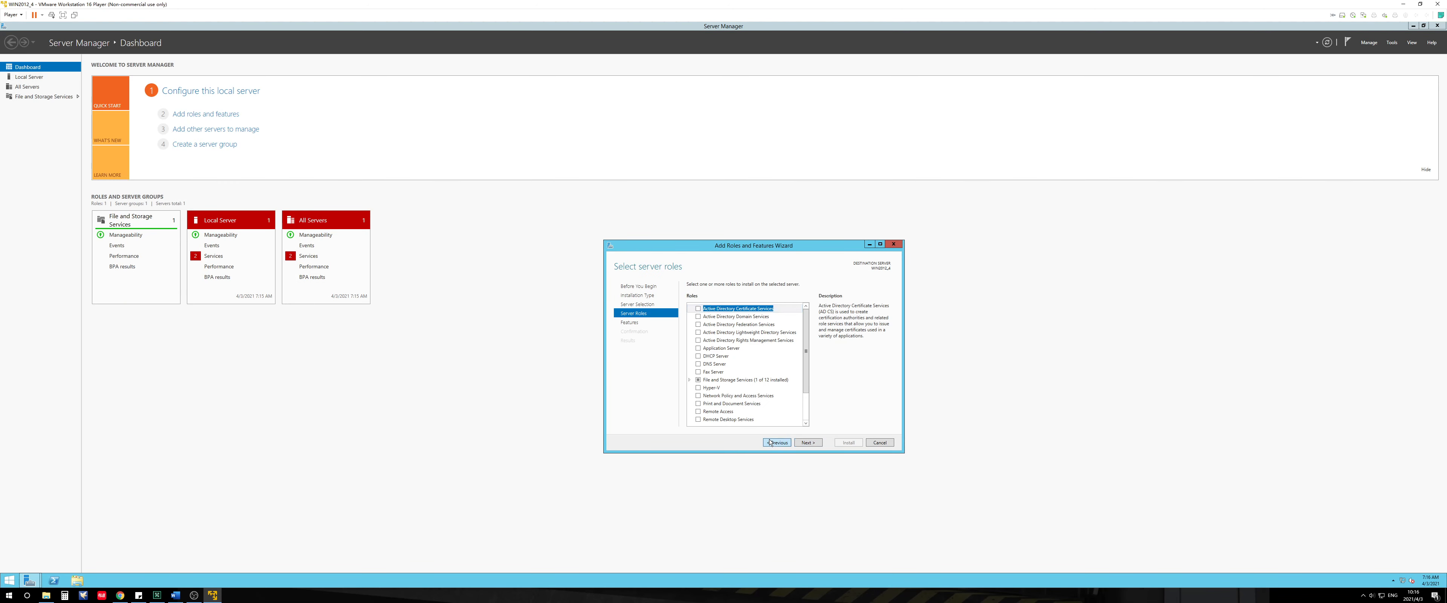
pyautogui.click(807, 446)
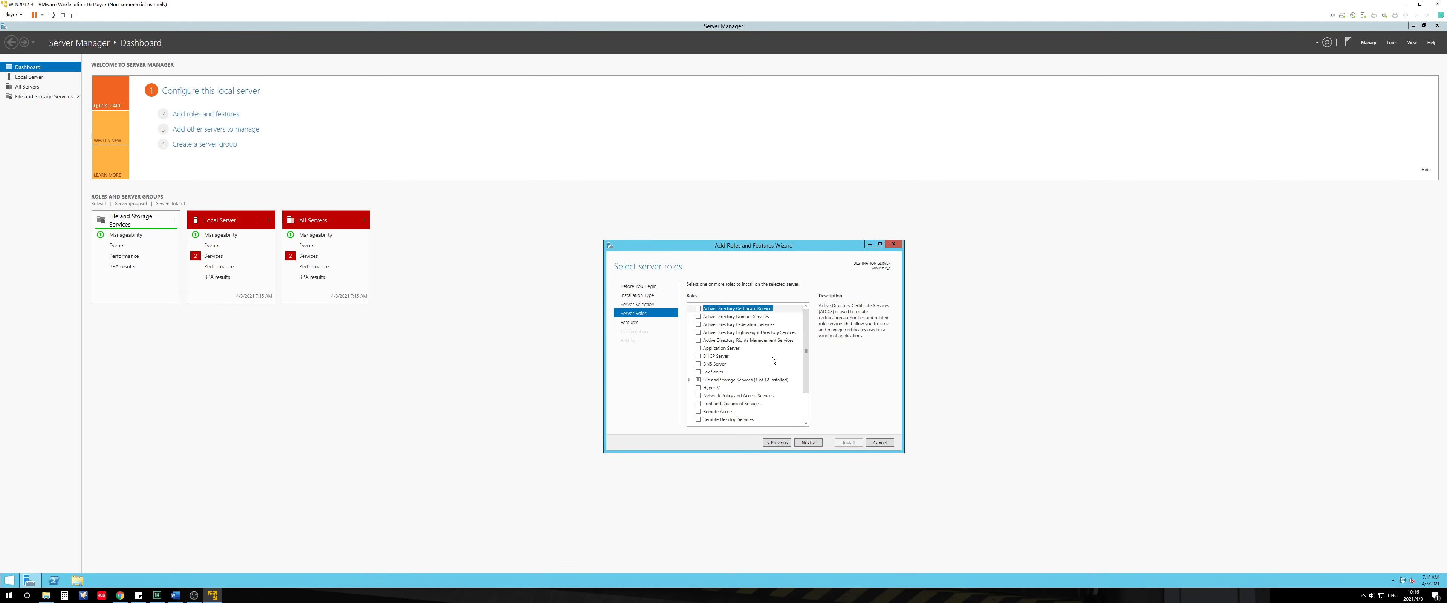
pyautogui.click(698, 388)
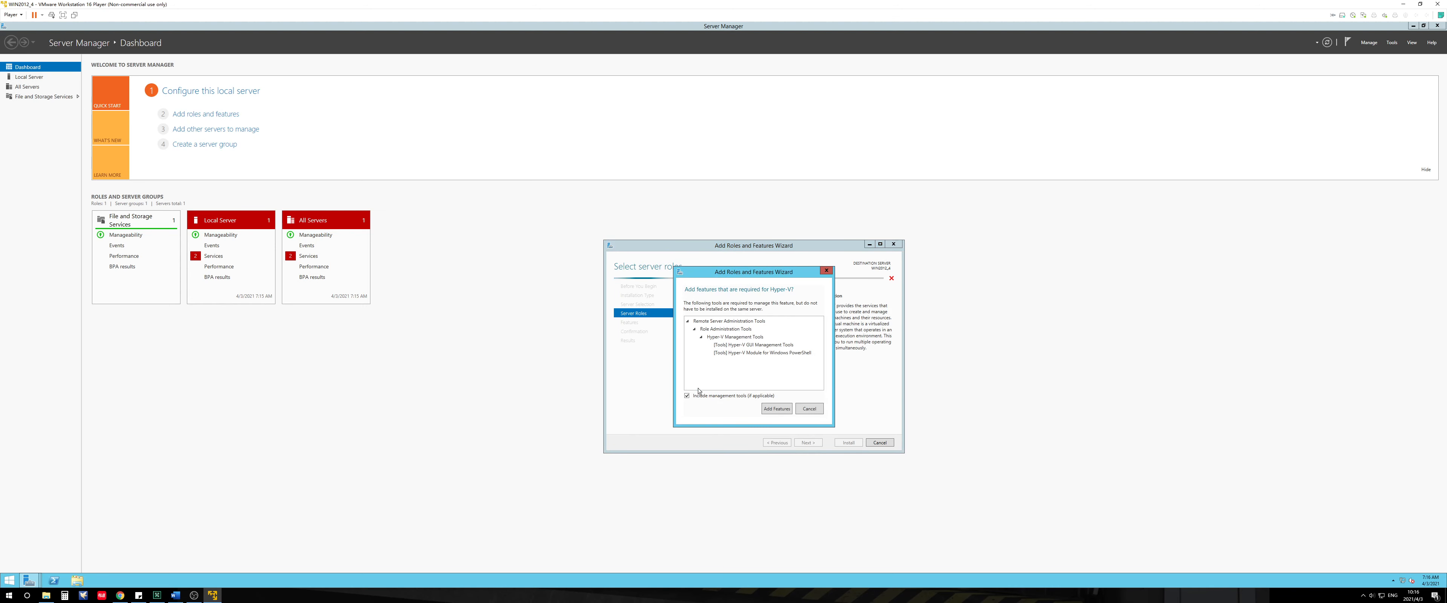
pyautogui.click(776, 409)
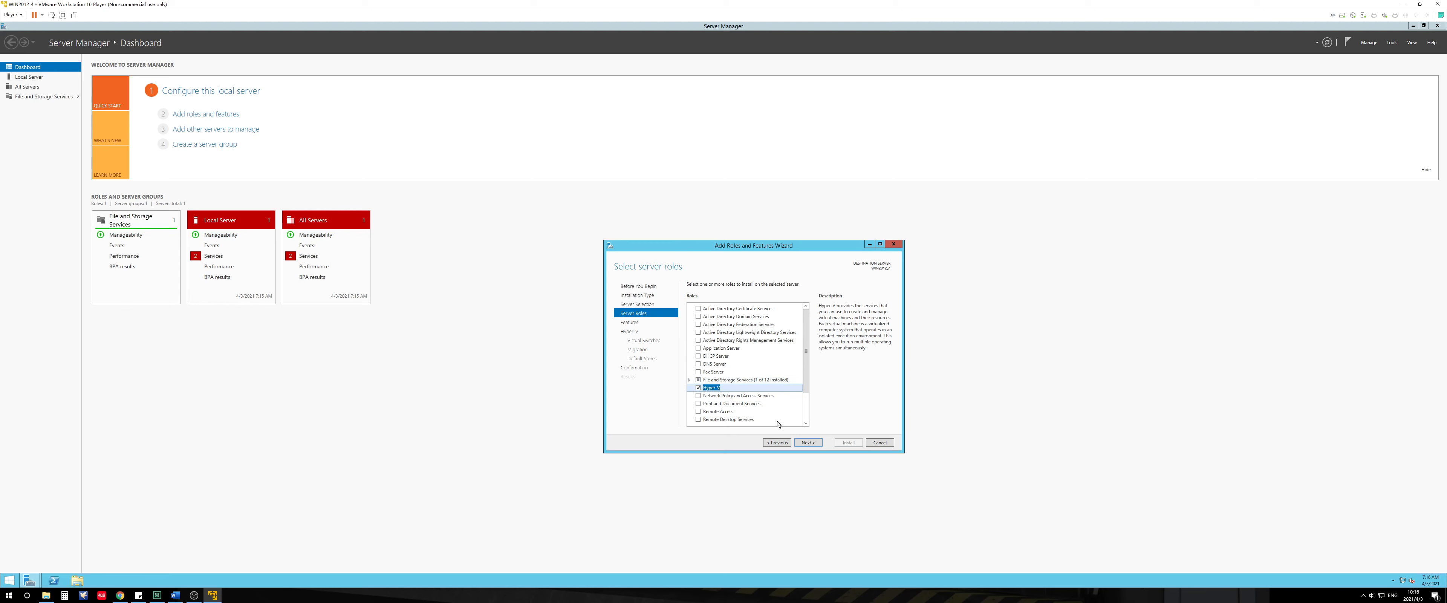
# Step: Accept the default features and use the Ethernet0 network adapter for the Hyper-V virtual switch
pyautogui.click(808, 443)
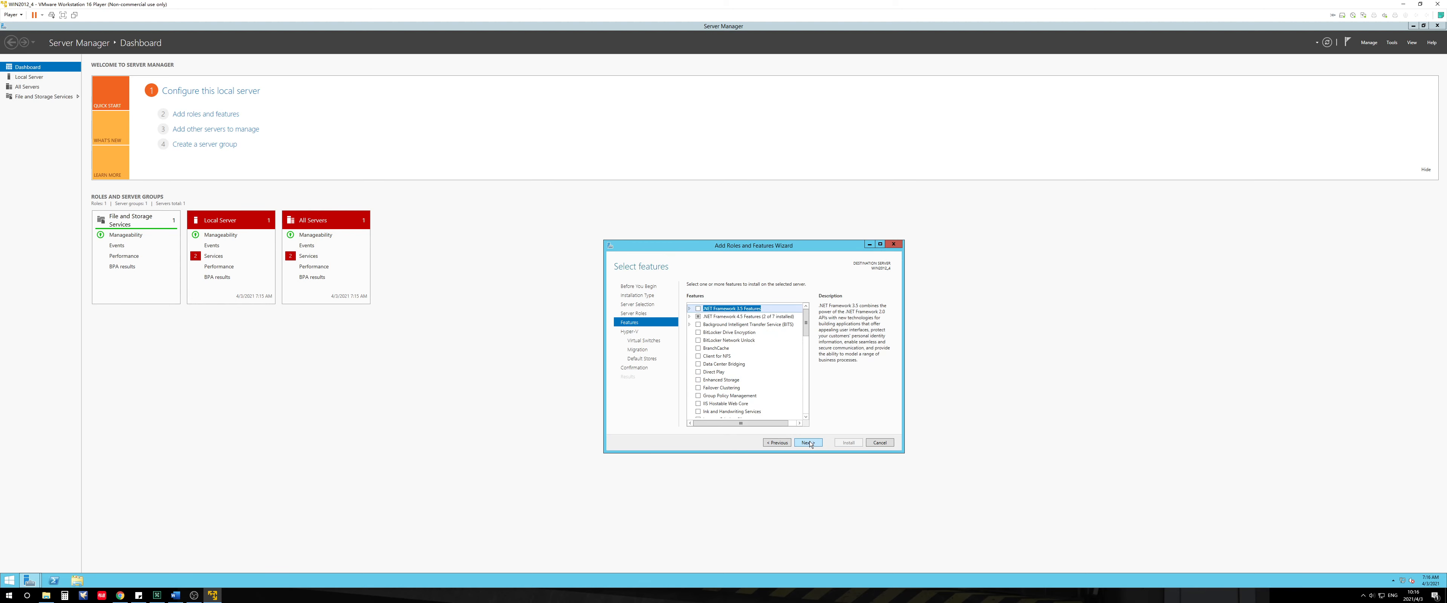
pyautogui.click(808, 443)
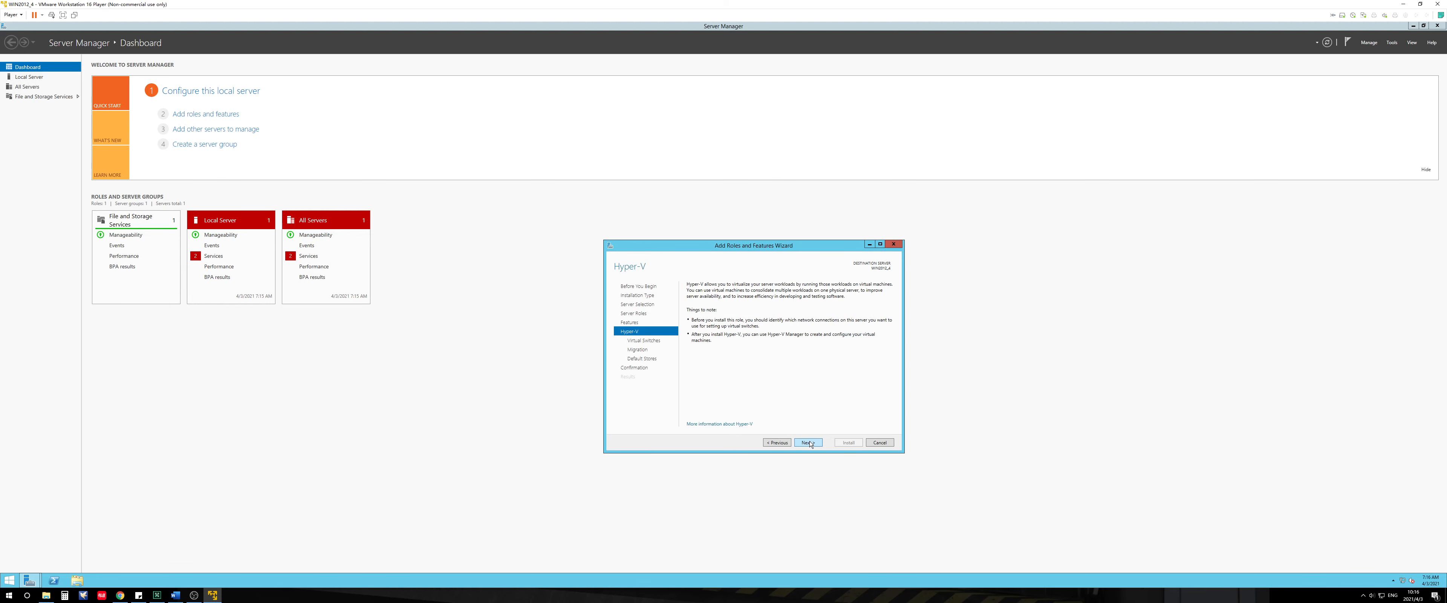
pyautogui.click(808, 443)
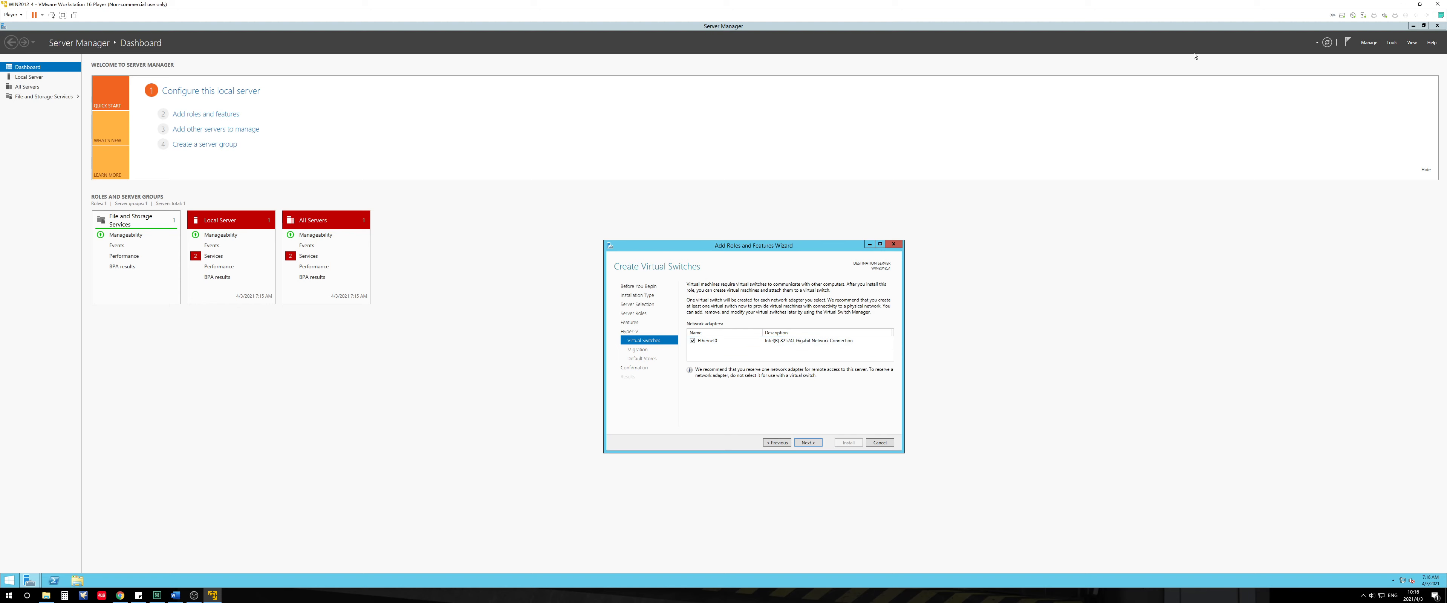
pyautogui.click(1413, 26)
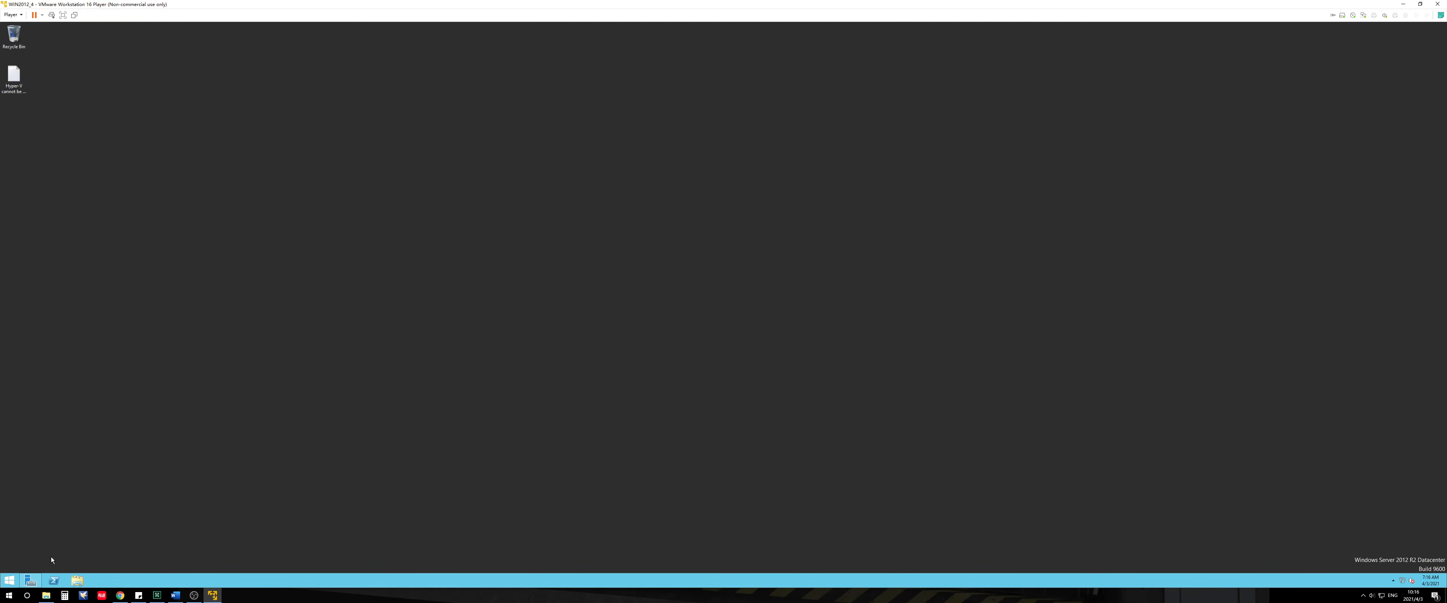
pyautogui.click(30, 580)
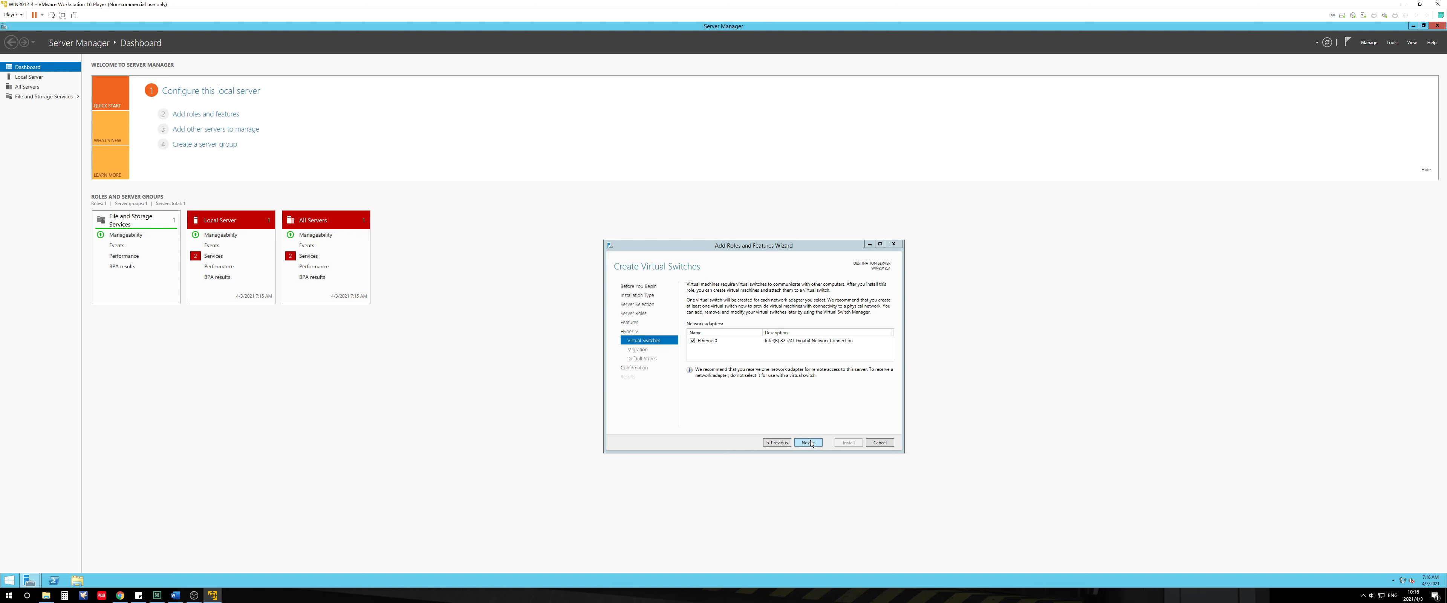
pyautogui.click(808, 442)
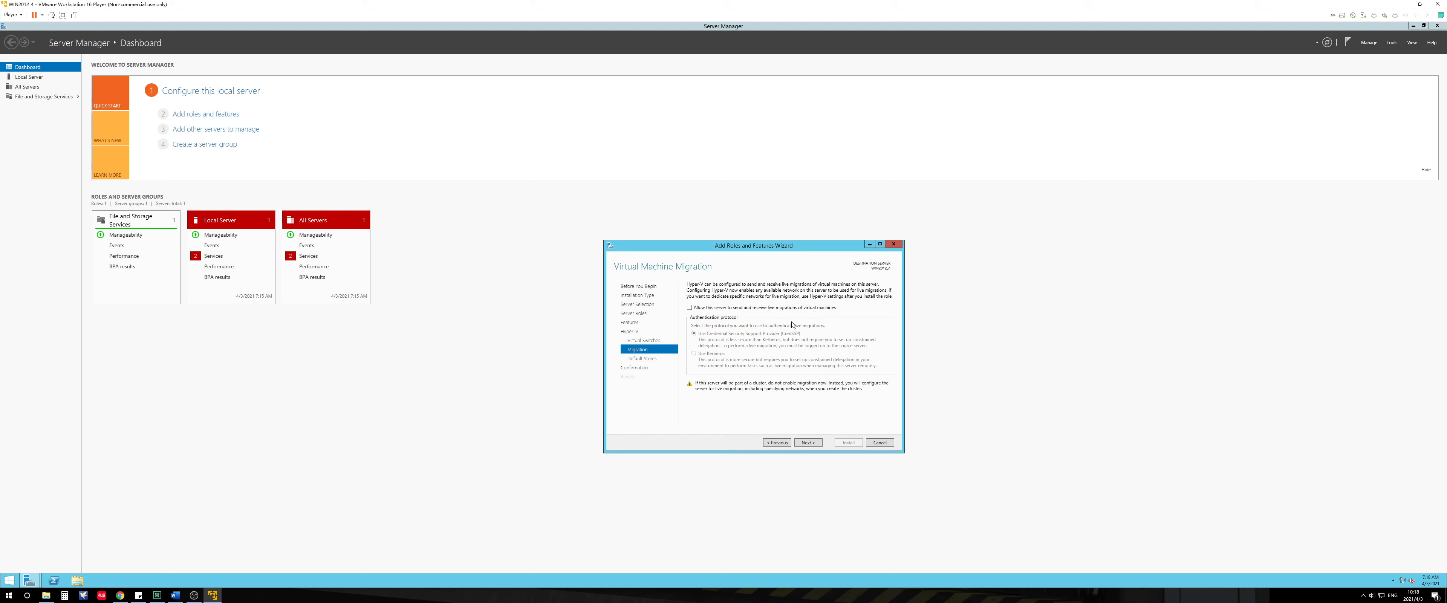
# Step: Leave live migration disabled, keep the default store locations and install the Hyper-V role
pyautogui.click(810, 442)
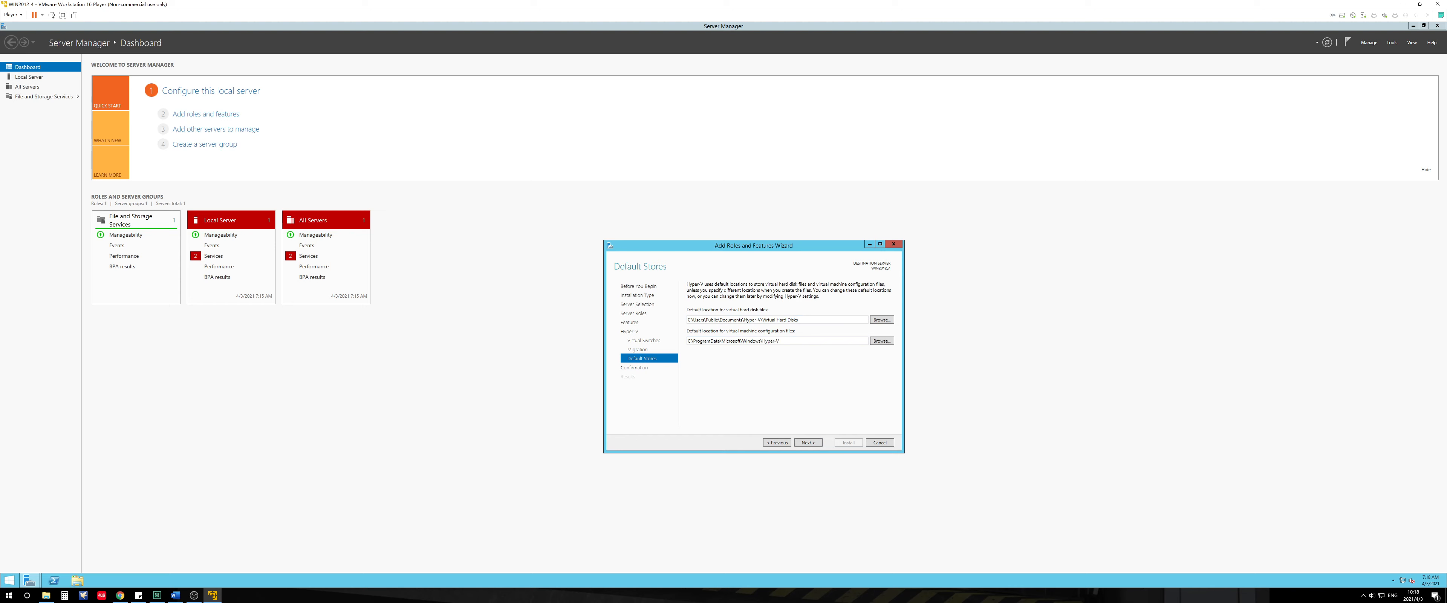
pyautogui.click(814, 444)
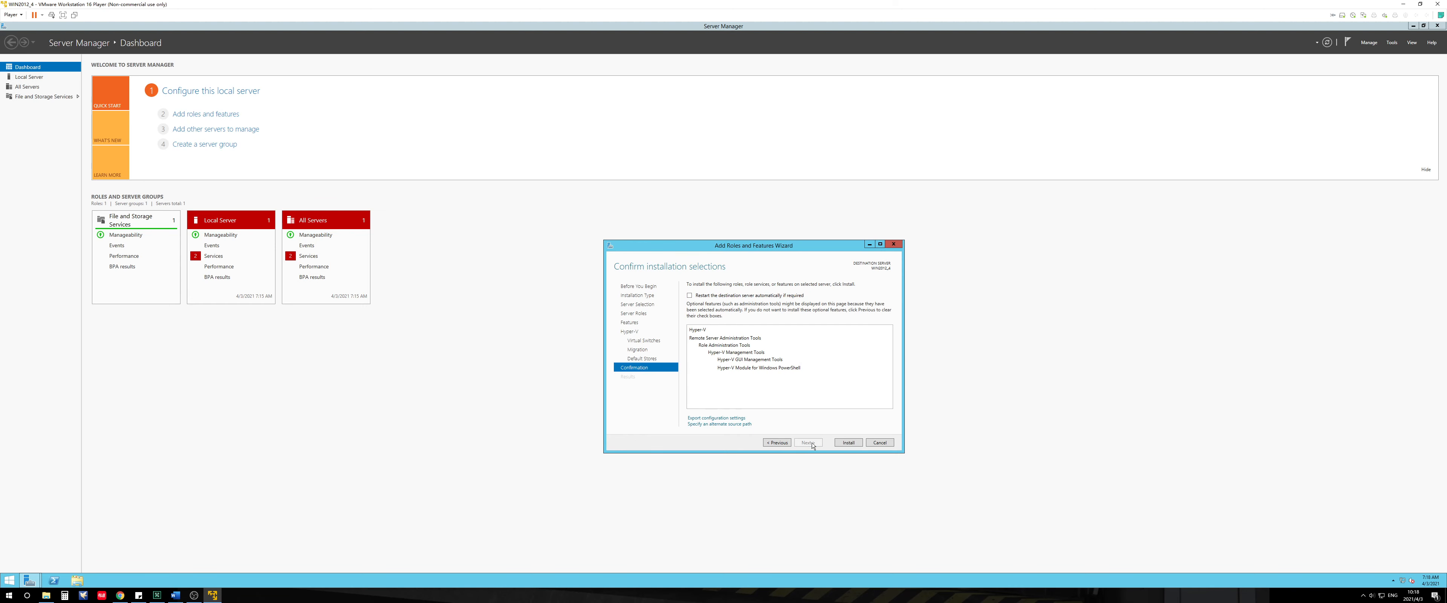
pyautogui.click(846, 442)
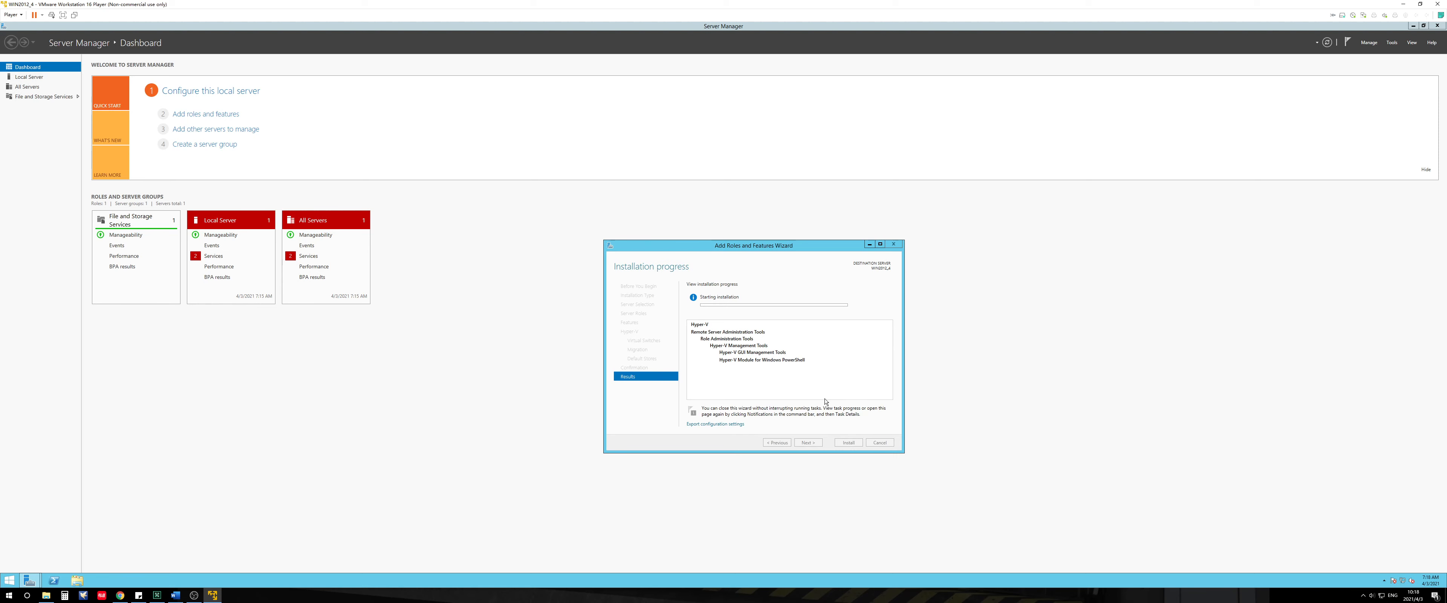
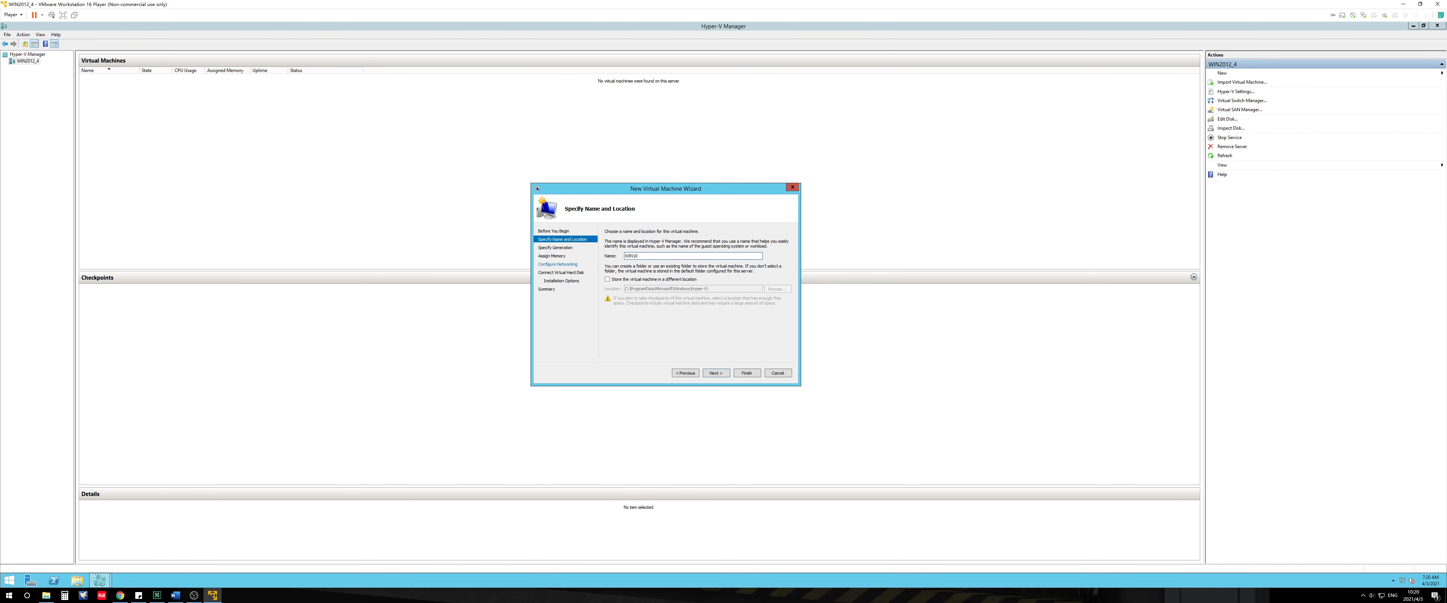
# Step: Accept the name and default location of the new Hyper-V virtual machine and keep it as Generation 1
pyautogui.click(715, 373)
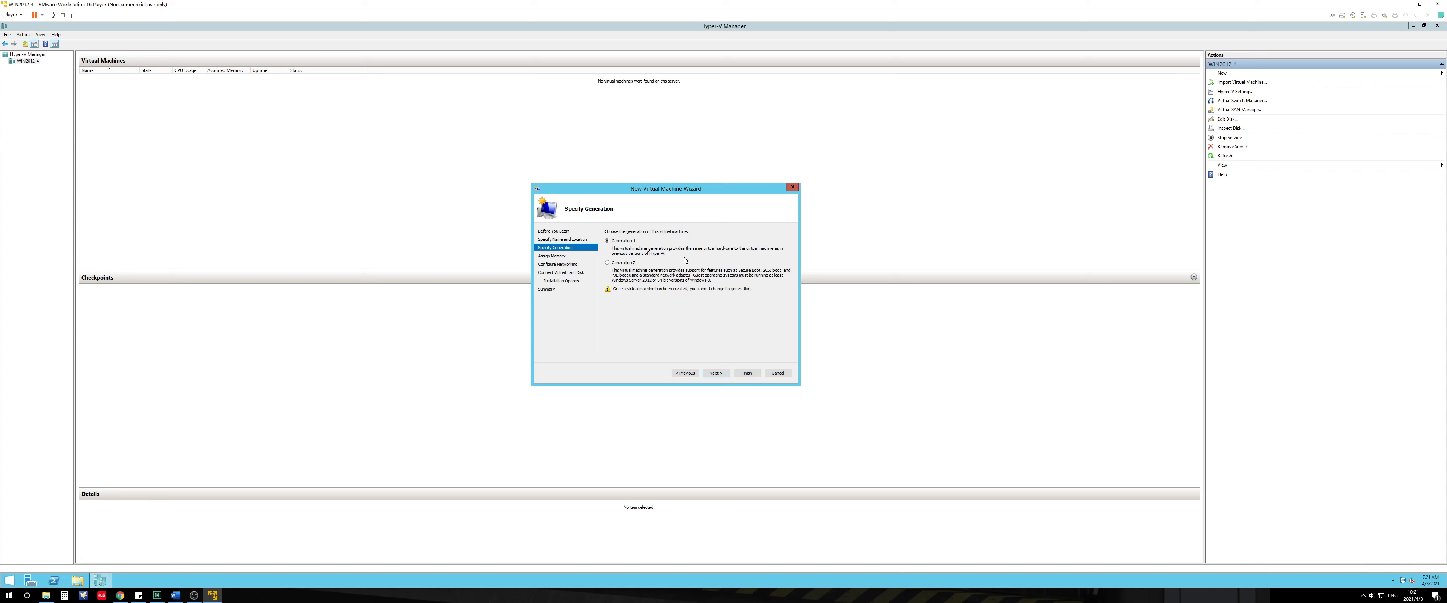
pyautogui.click(684, 373)
pyautogui.click(716, 373)
pyautogui.click(716, 373)
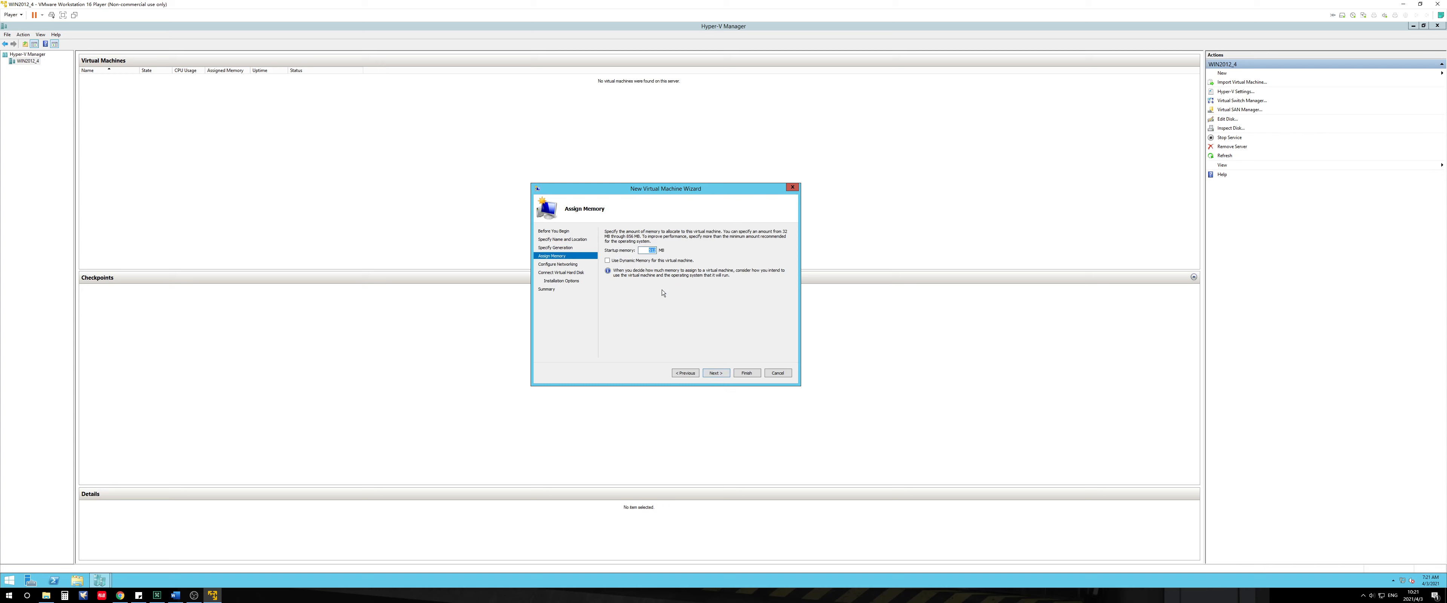
# Step: Accept the startup memory and connect the virtual machine to the Intel 82574L Gigabit Network Connection virtual switch
pyautogui.click(717, 373)
pyautogui.click(675, 247)
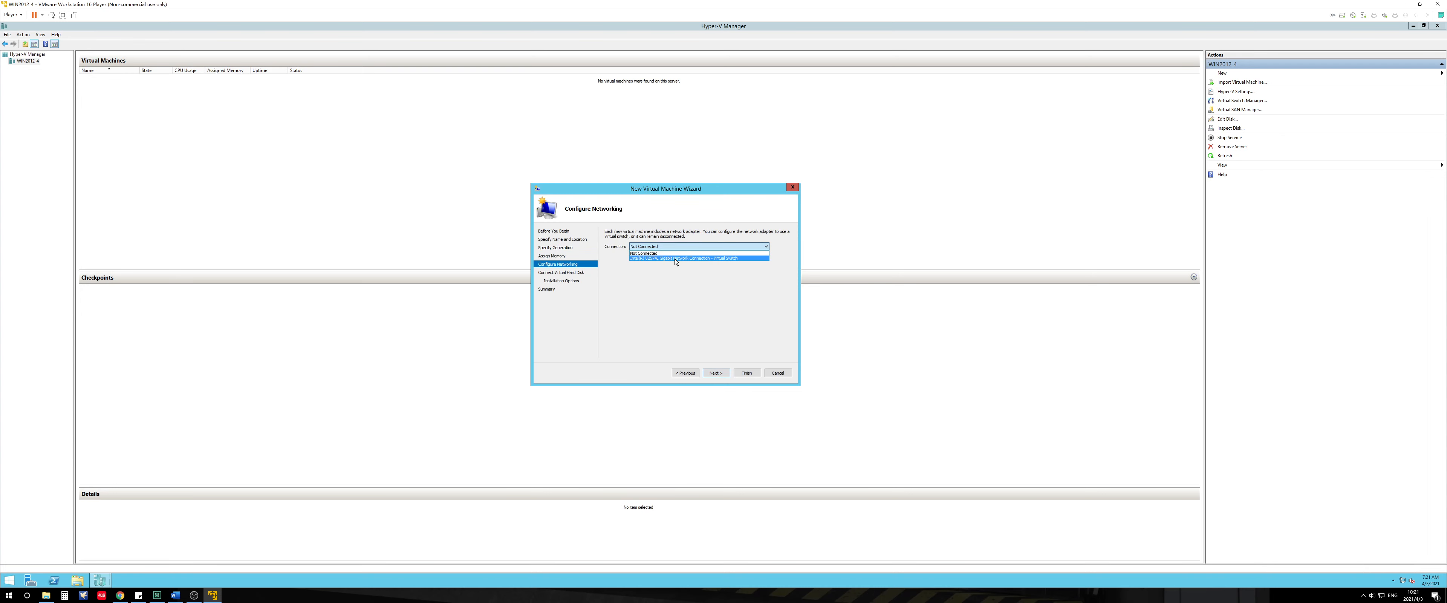
pyautogui.click(678, 259)
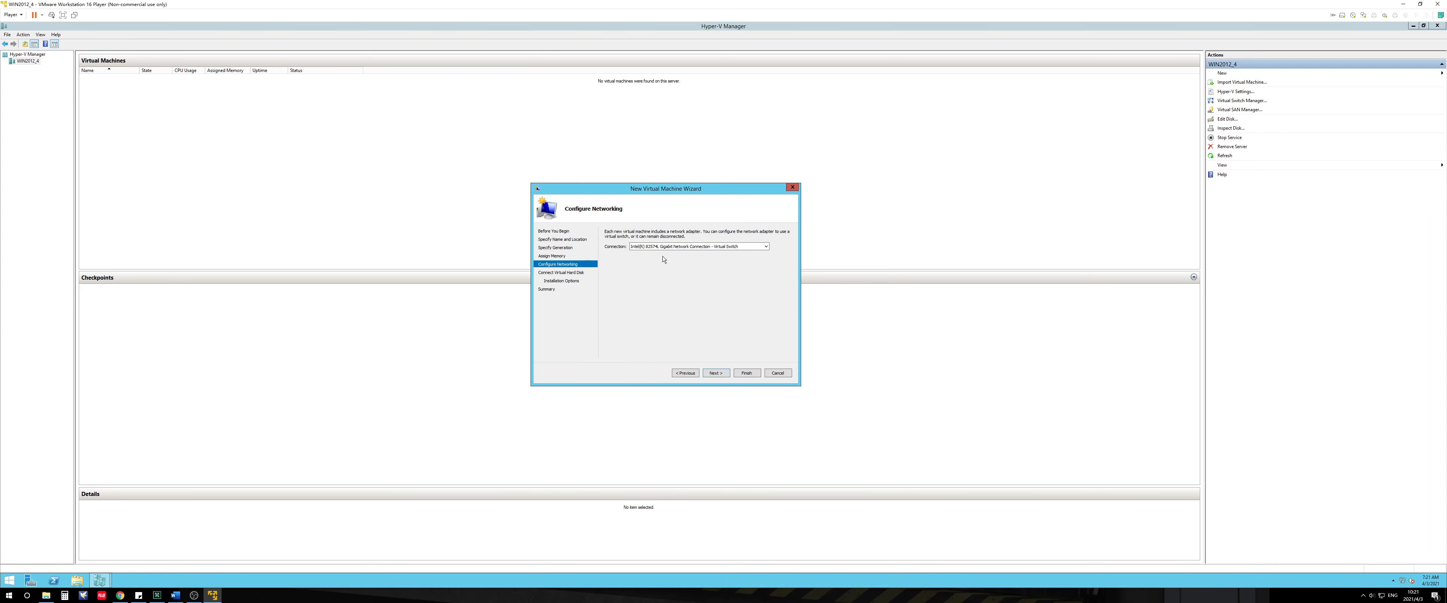
pyautogui.click(666, 246)
pyautogui.click(663, 258)
# Step: Read the desktop note about Hyper-V installation errors, close it and return to the New Virtual Machine Wizard
pyautogui.click(1413, 26)
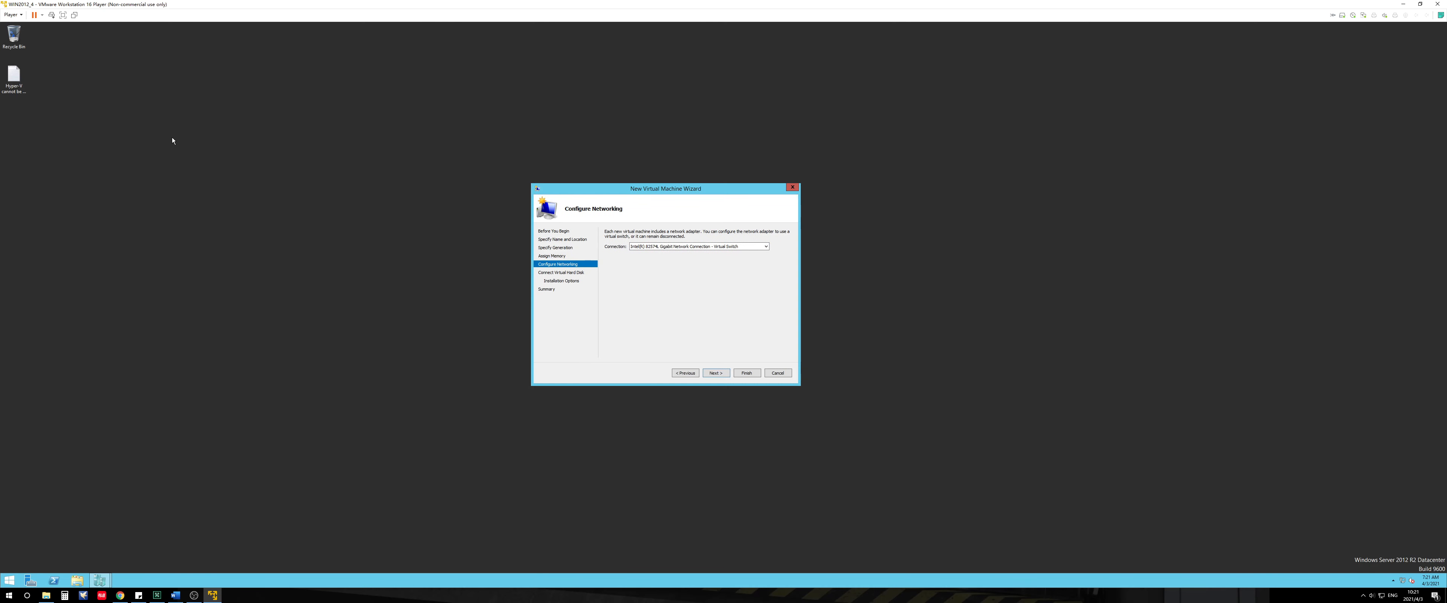
pyautogui.click(21, 81)
pyautogui.doubleClick(17, 77)
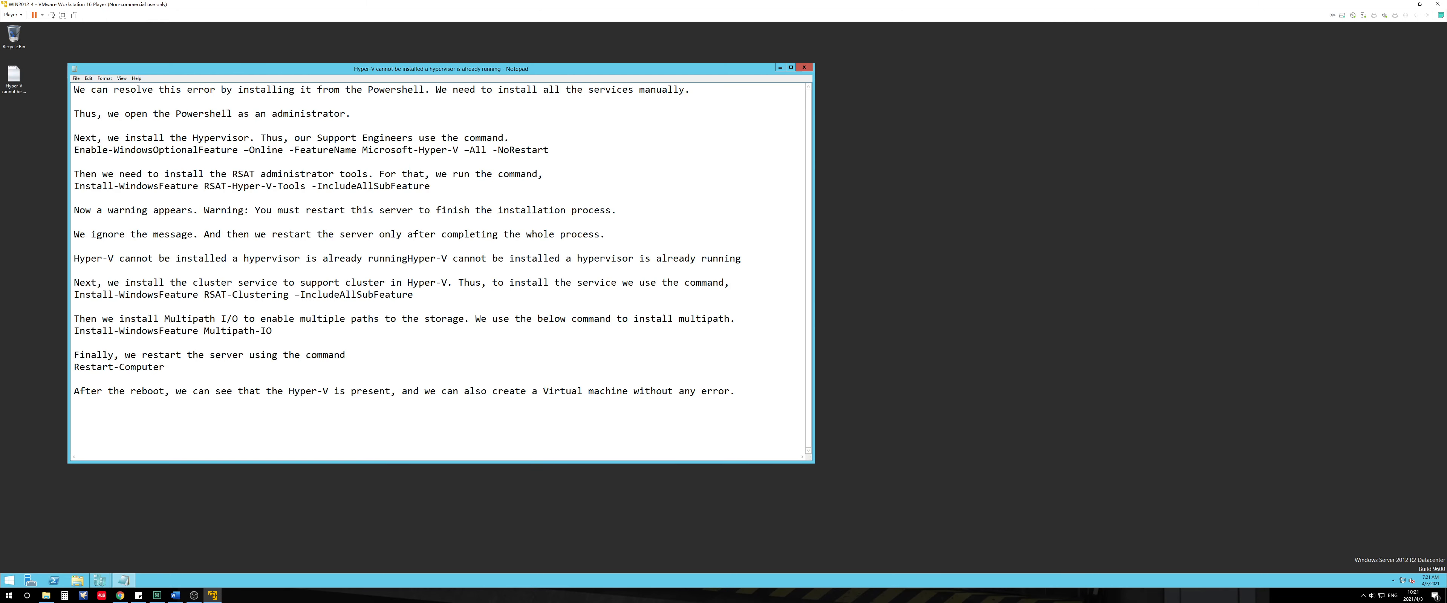
pyautogui.click(805, 68)
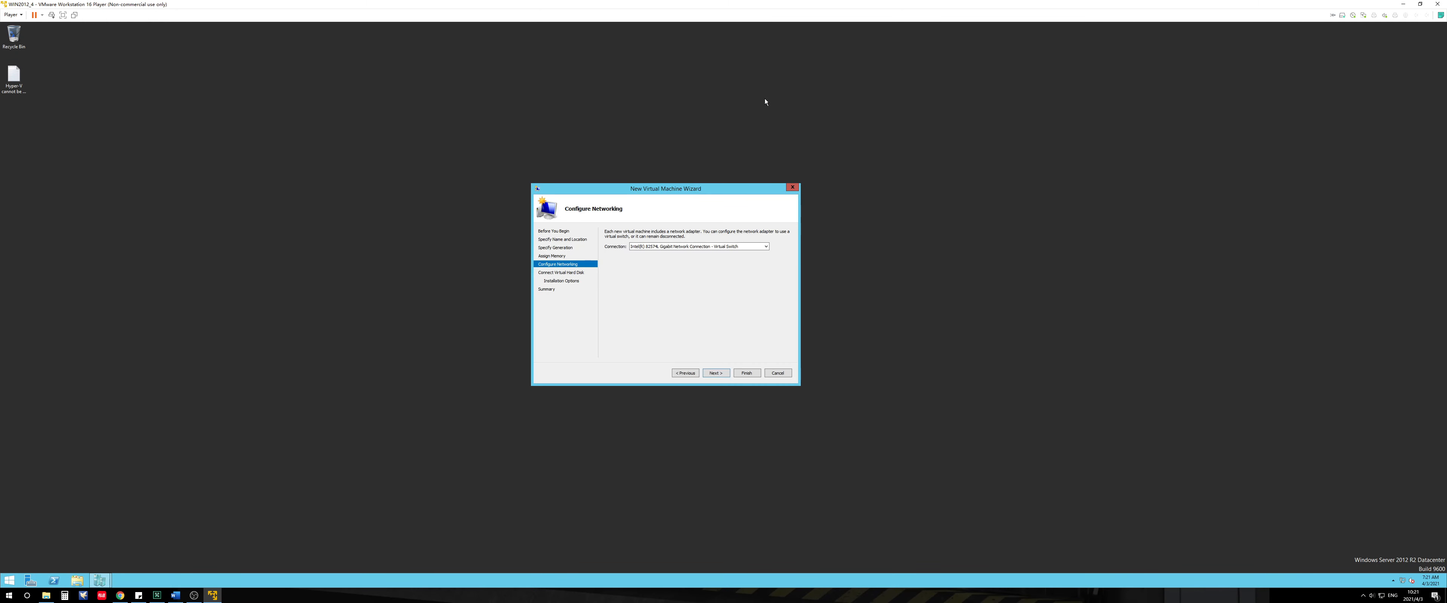
pyautogui.moveTo(99, 579)
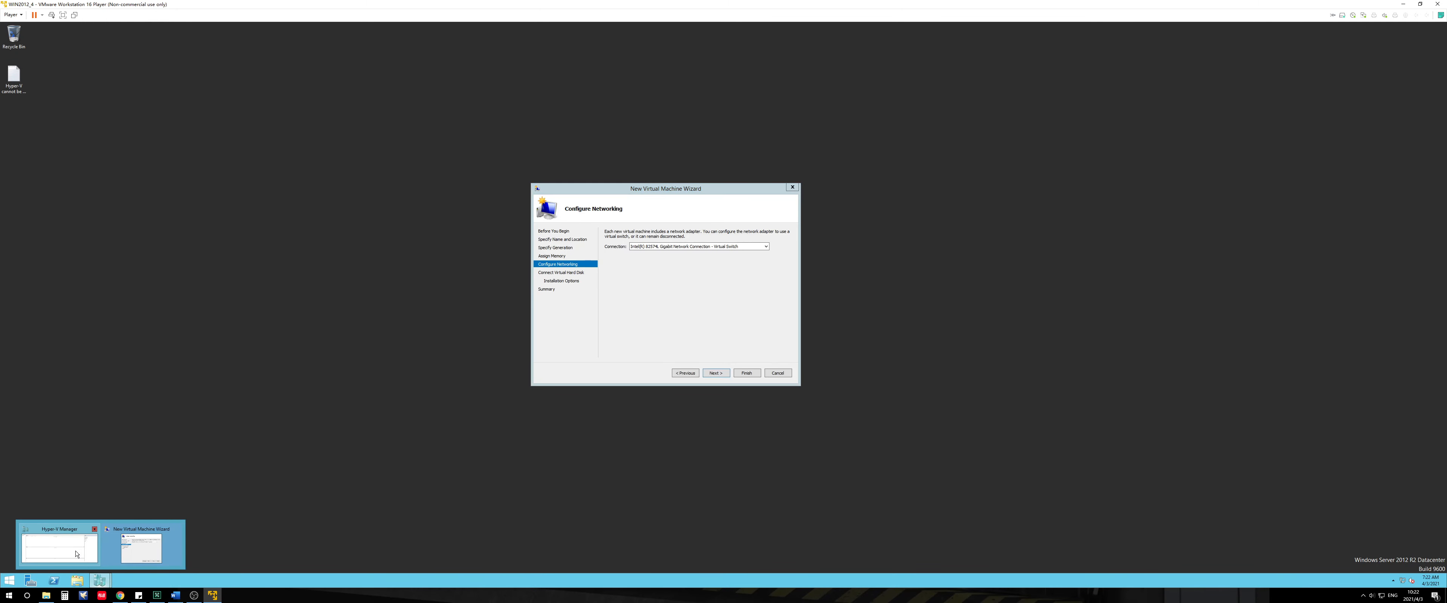
pyautogui.click(140, 543)
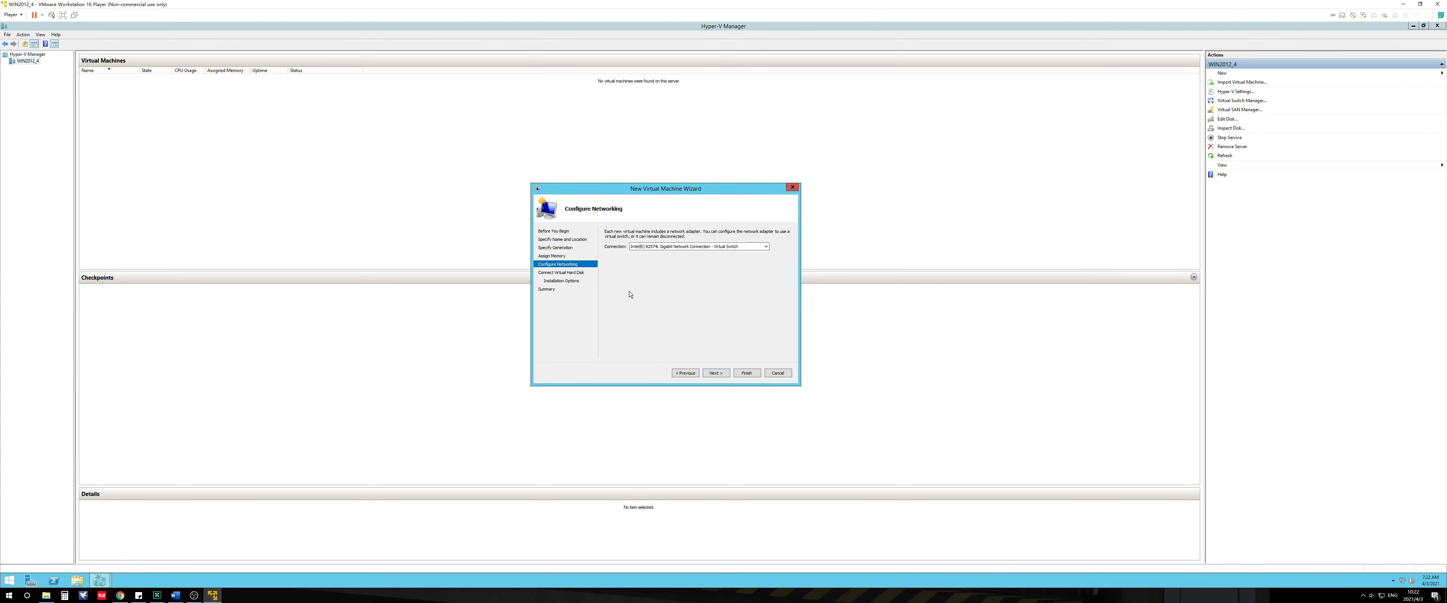
# Step: Check the available network connections, reselect the Intel Gigabit virtual switch and continue to the virtual hard disk settings
pyautogui.click(694, 247)
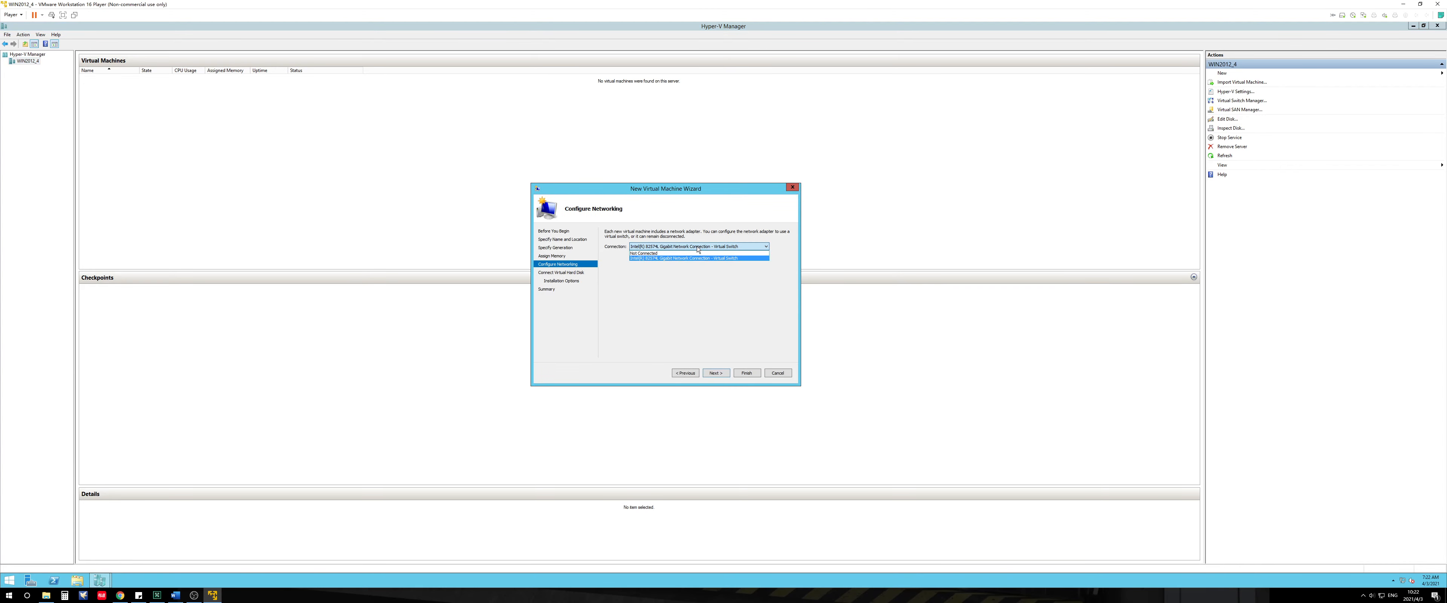
pyautogui.click(667, 253)
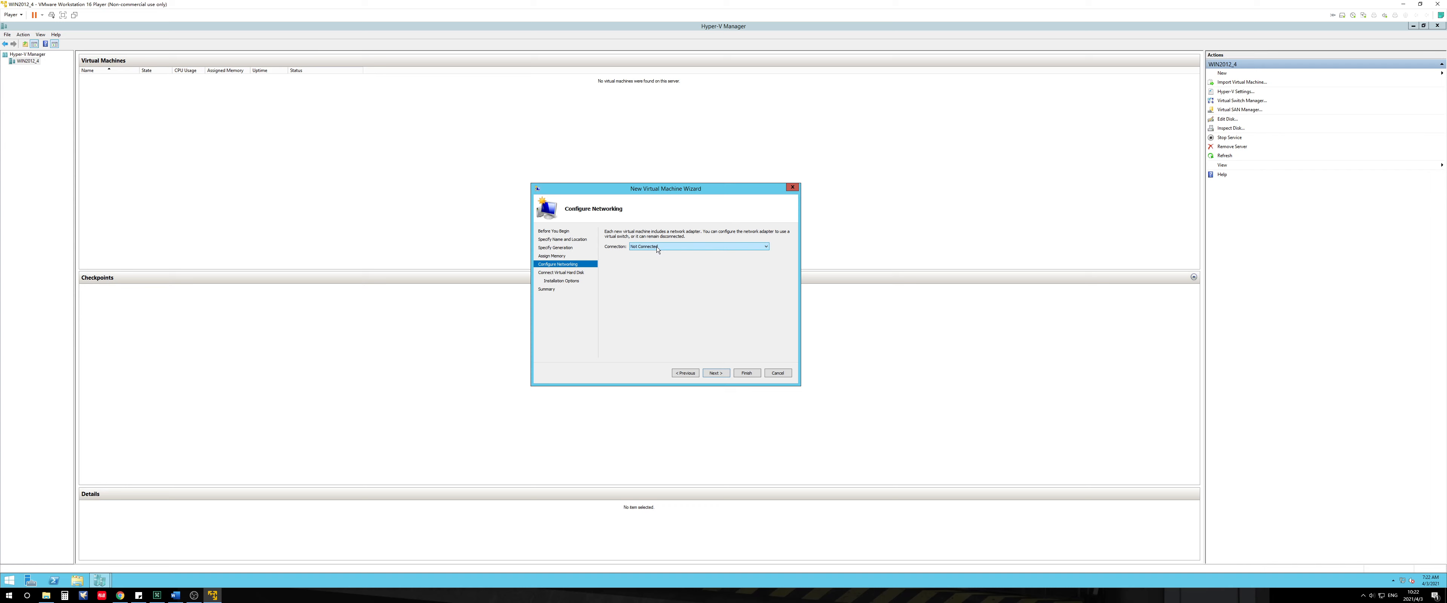
pyautogui.click(657, 247)
pyautogui.click(664, 260)
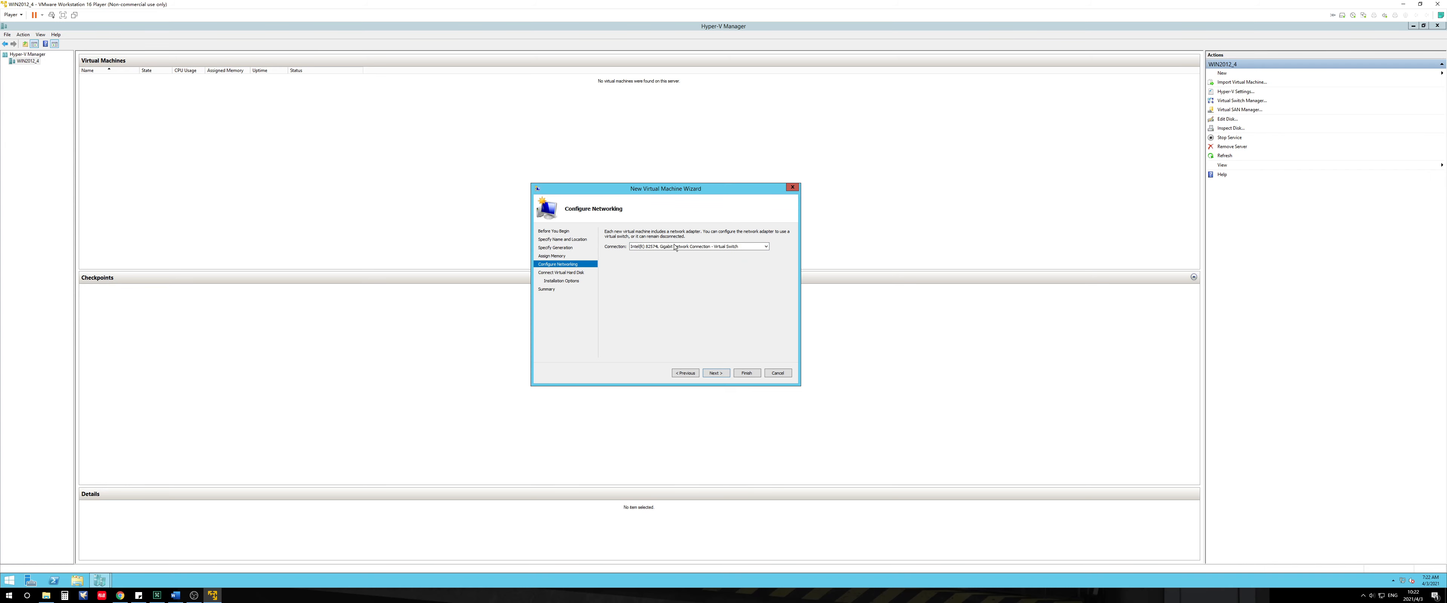
pyautogui.click(715, 373)
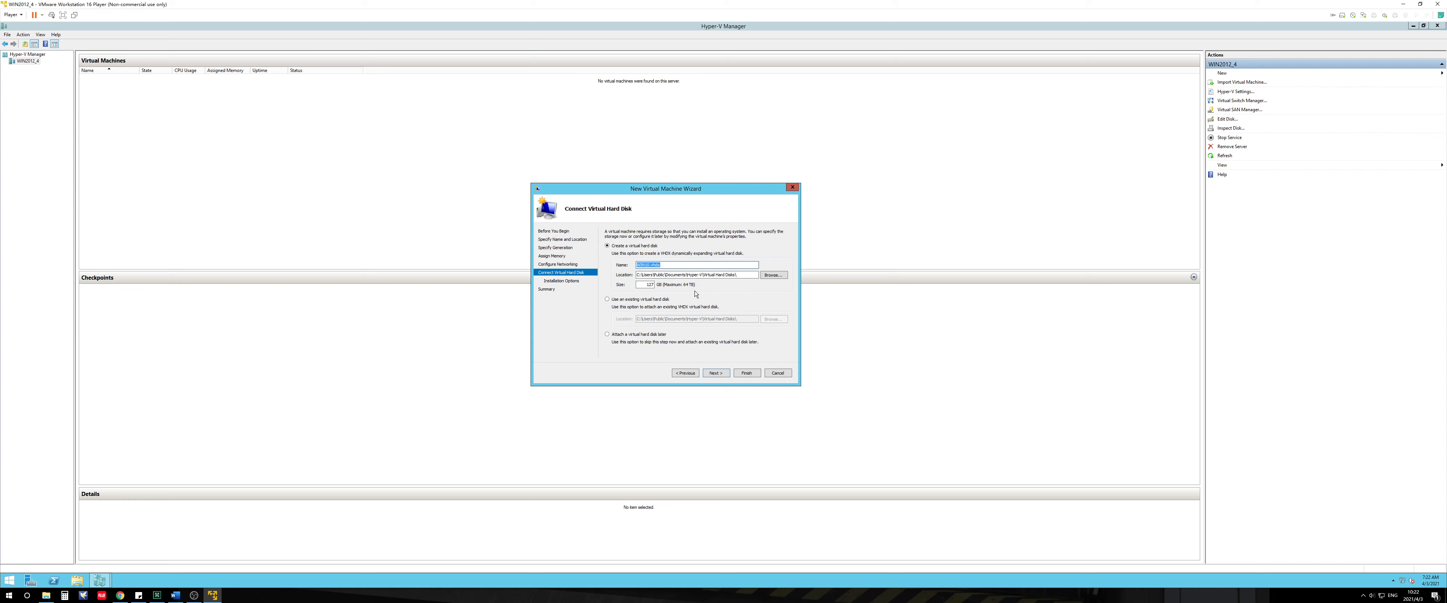
# Step: Set the size of the new virtual hard disk, glance at the Word installation guide and continue to the installation options
pyautogui.click(648, 285)
pyautogui.click(178, 593)
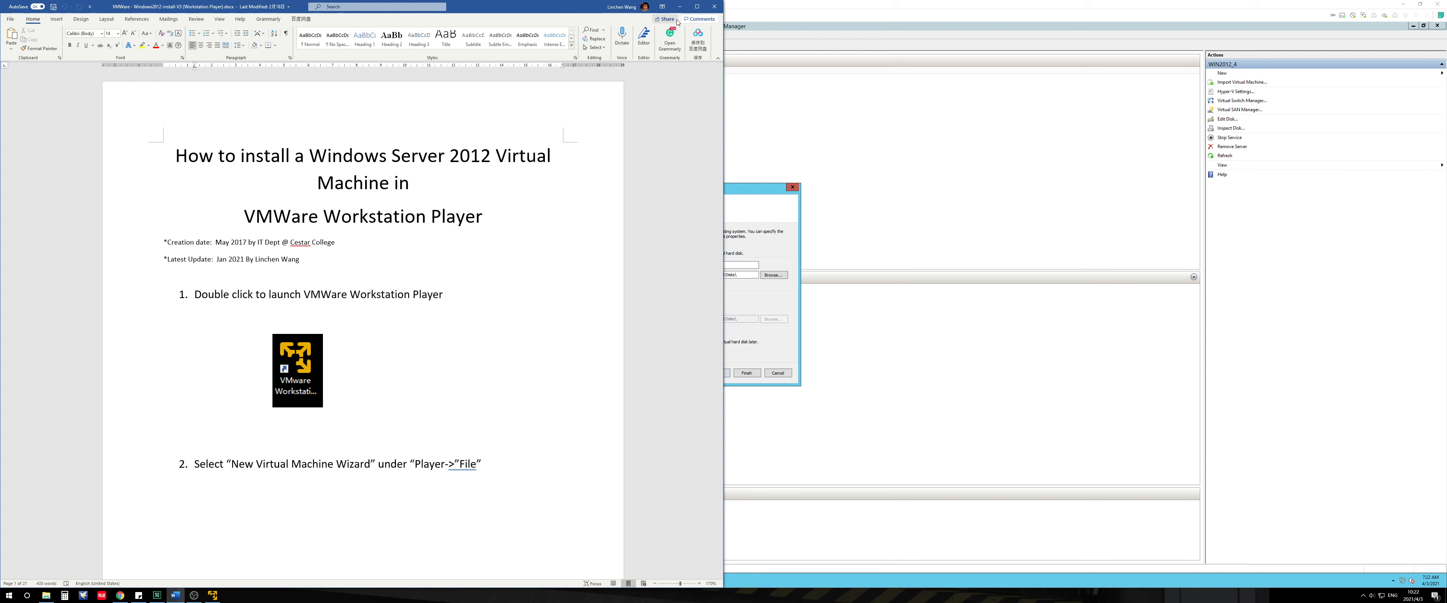
pyautogui.click(679, 7)
pyautogui.click(716, 374)
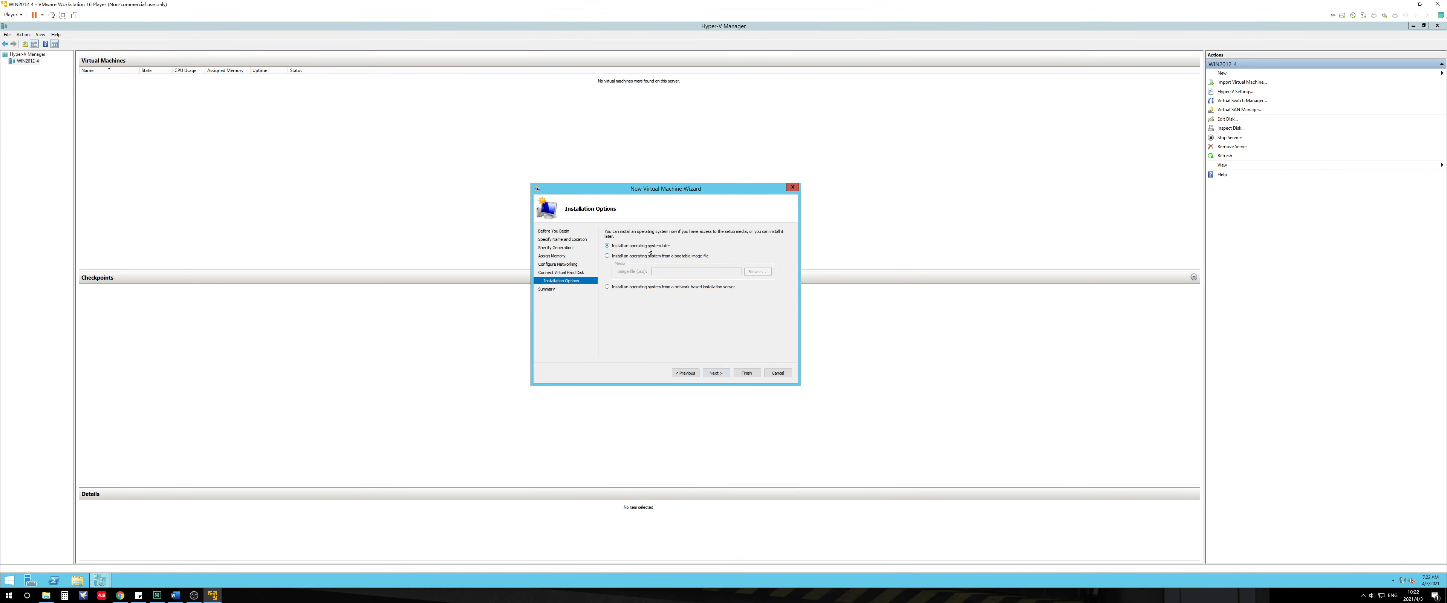
# Step: Consult the Word guide's operating system step, keep "Install an operating system later" and try to create the virtual machine
pyautogui.click(185, 588)
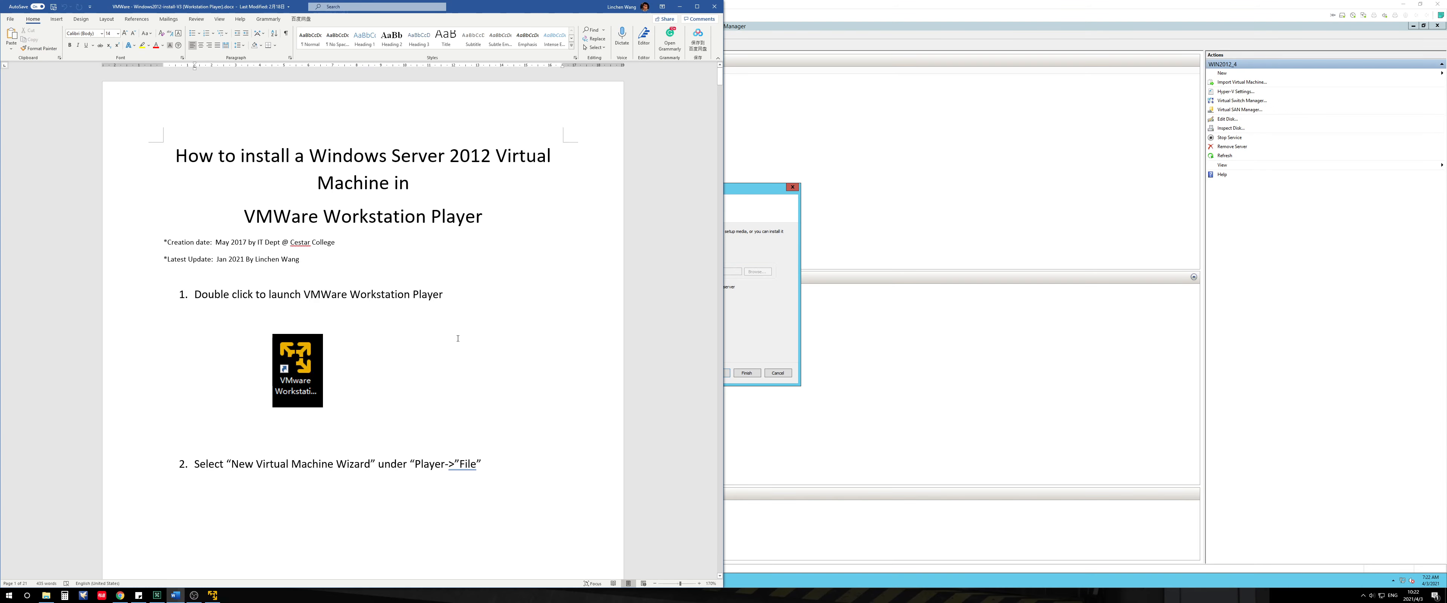
pyautogui.scroll(-10, 449, 351)
pyautogui.scroll(-3, 450, 351)
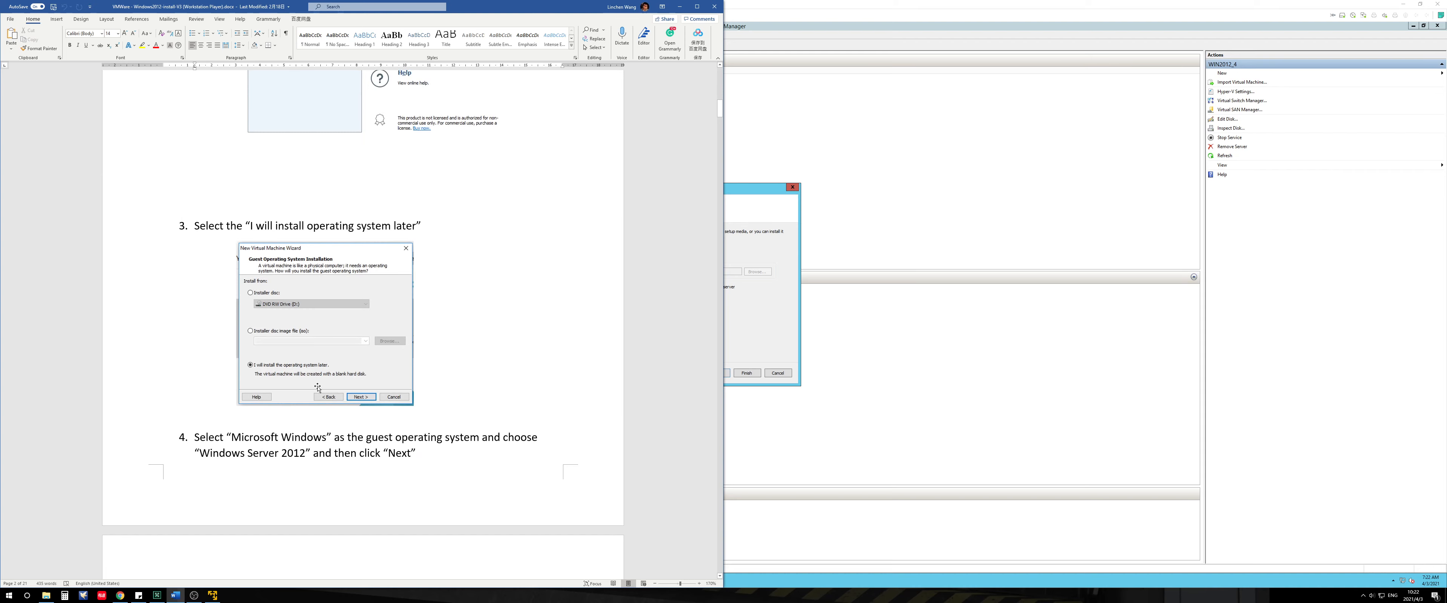
pyautogui.click(730, 314)
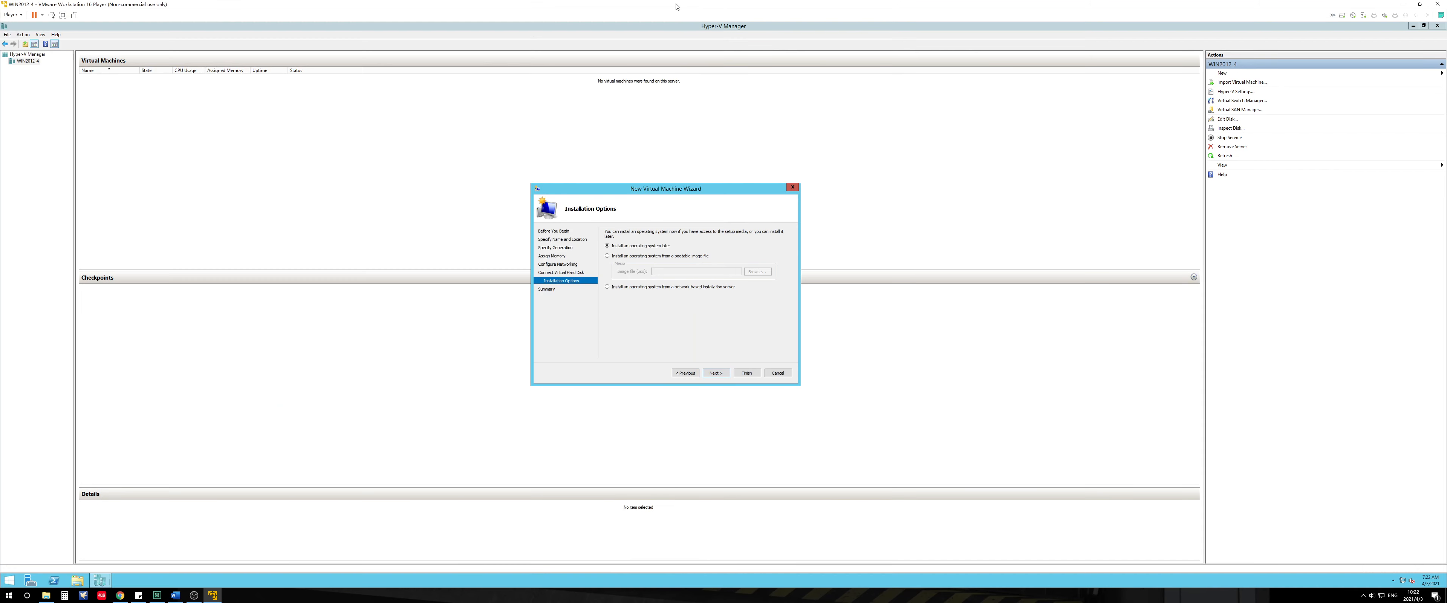
pyautogui.click(715, 373)
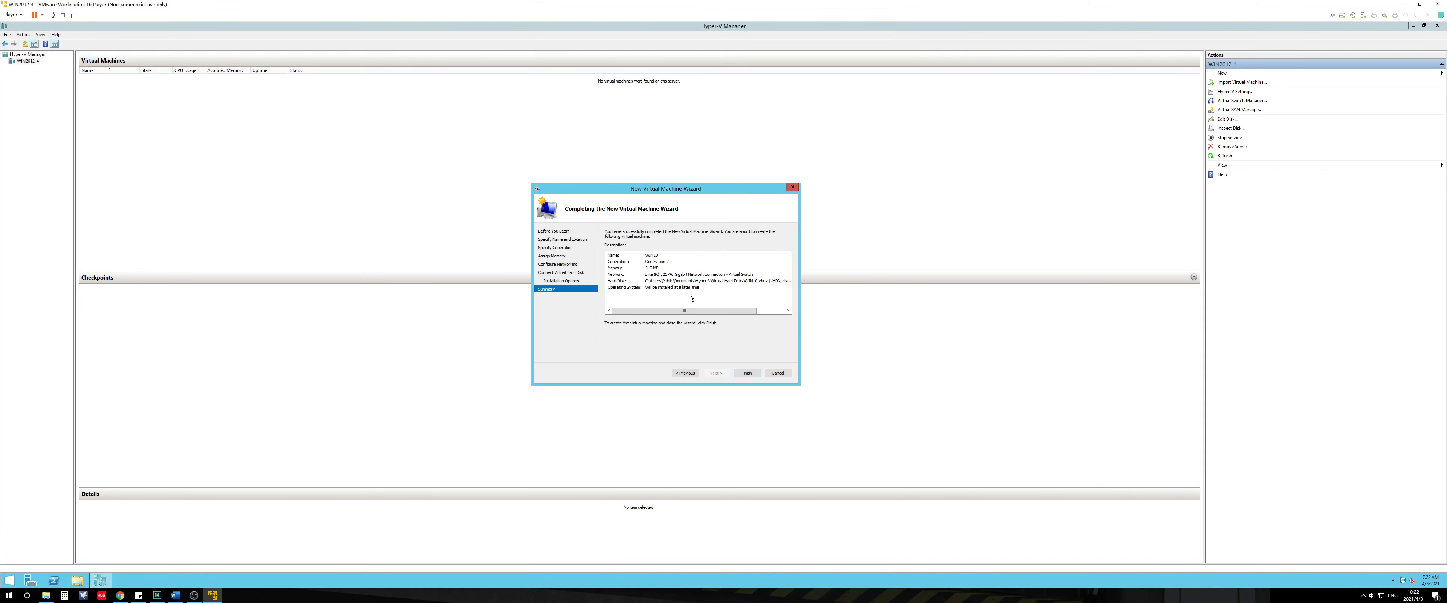
pyautogui.click(737, 372)
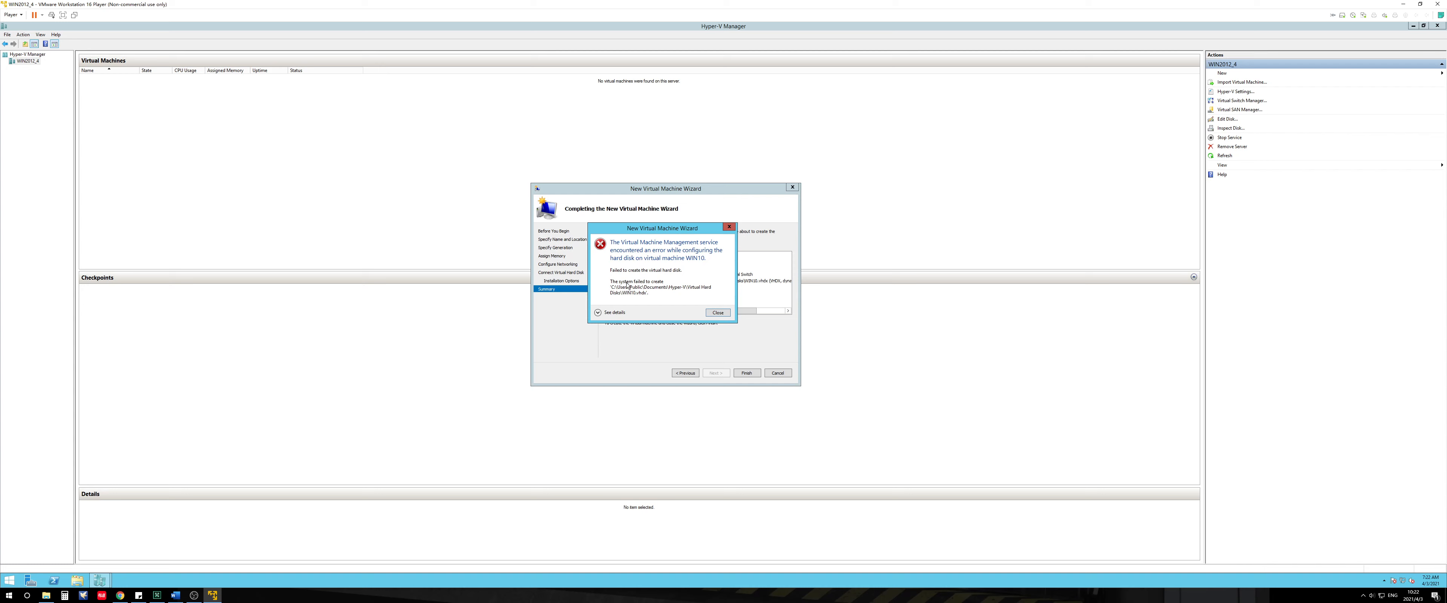
# Step: Expand and read the virtual hard disk error's details, dismiss it and return to the wizard's name and location page
pyautogui.click(597, 313)
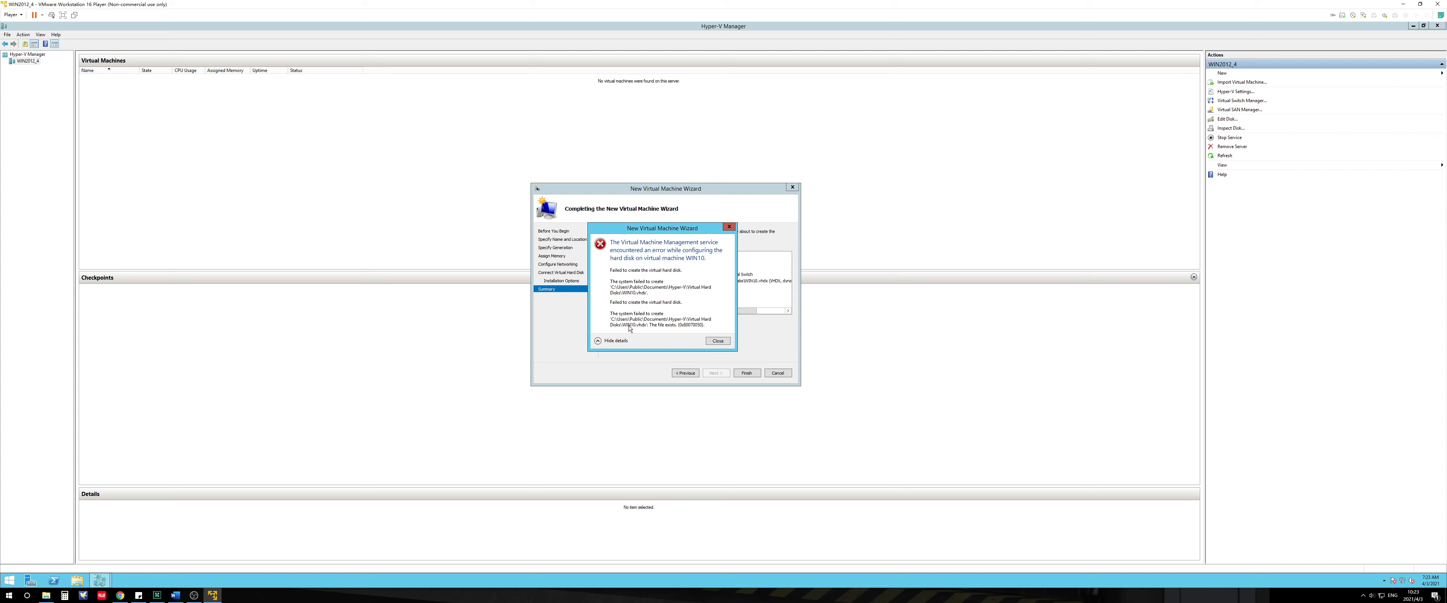
pyautogui.click(718, 341)
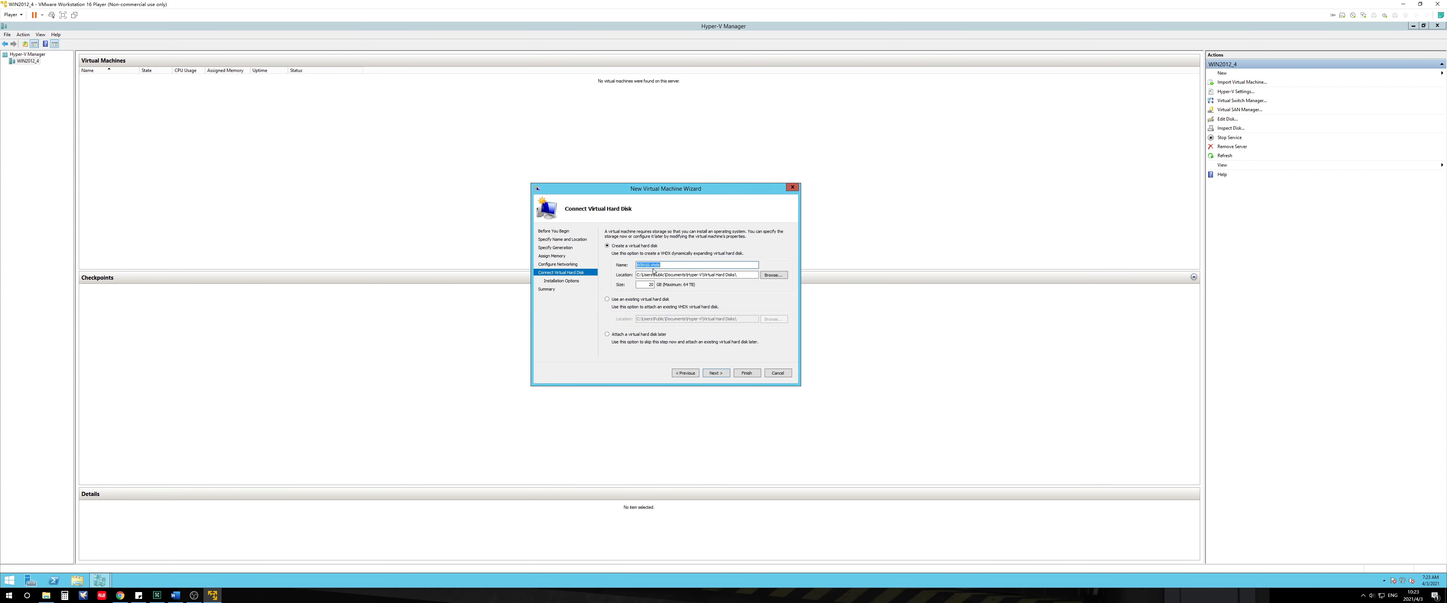
pyautogui.click(694, 374)
pyautogui.click(693, 374)
pyautogui.click(693, 375)
pyautogui.click(692, 374)
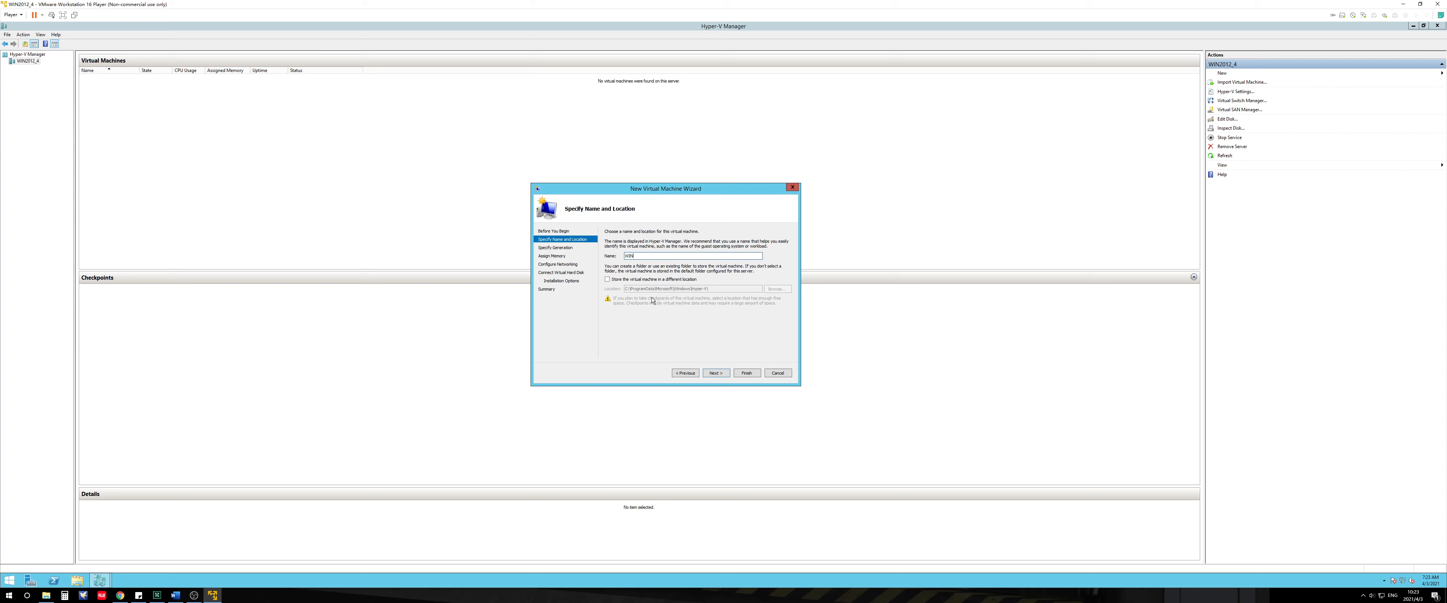
# Step: Place File Explorer beside the wizard and look through the Program Files folder on drive C
pyautogui.click(77, 580)
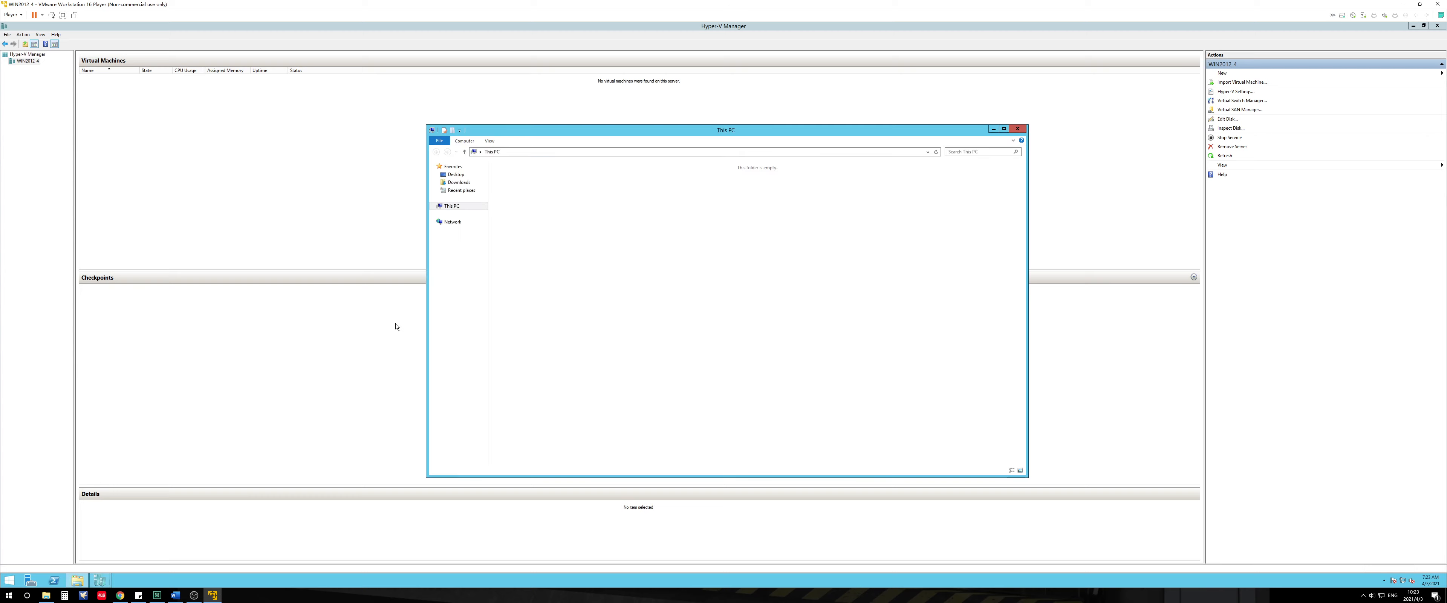
pyautogui.press('super+Left')
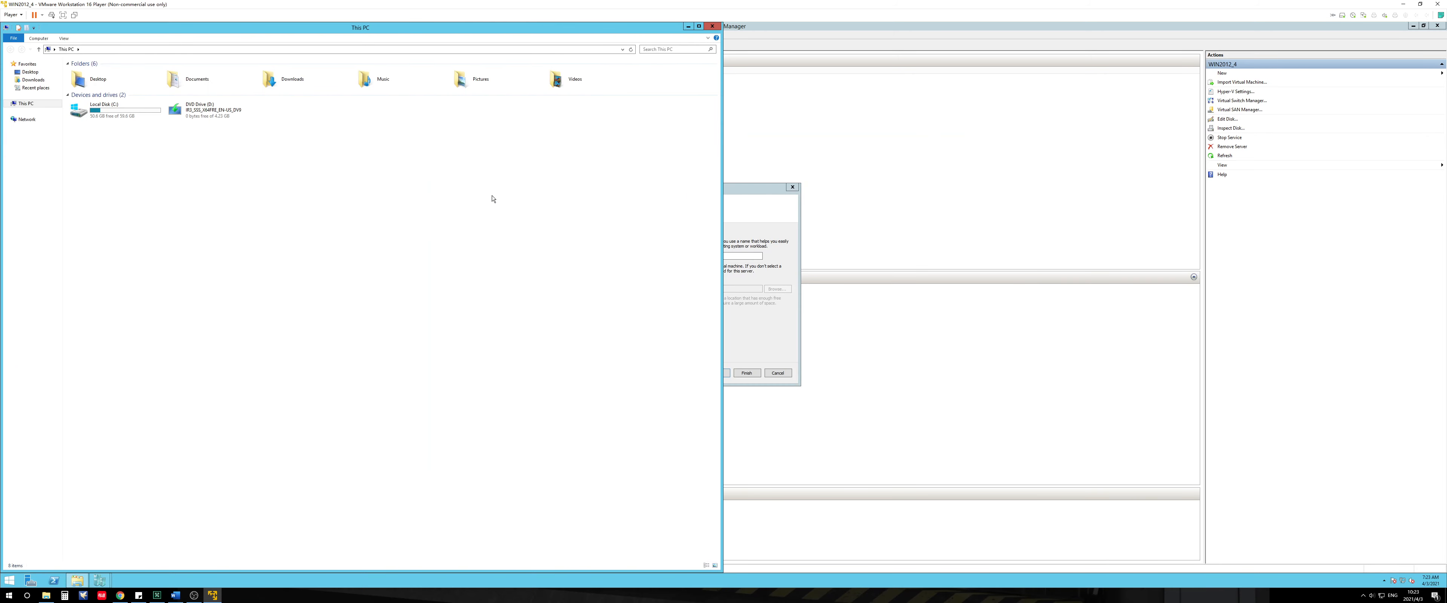
pyautogui.click(728, 213)
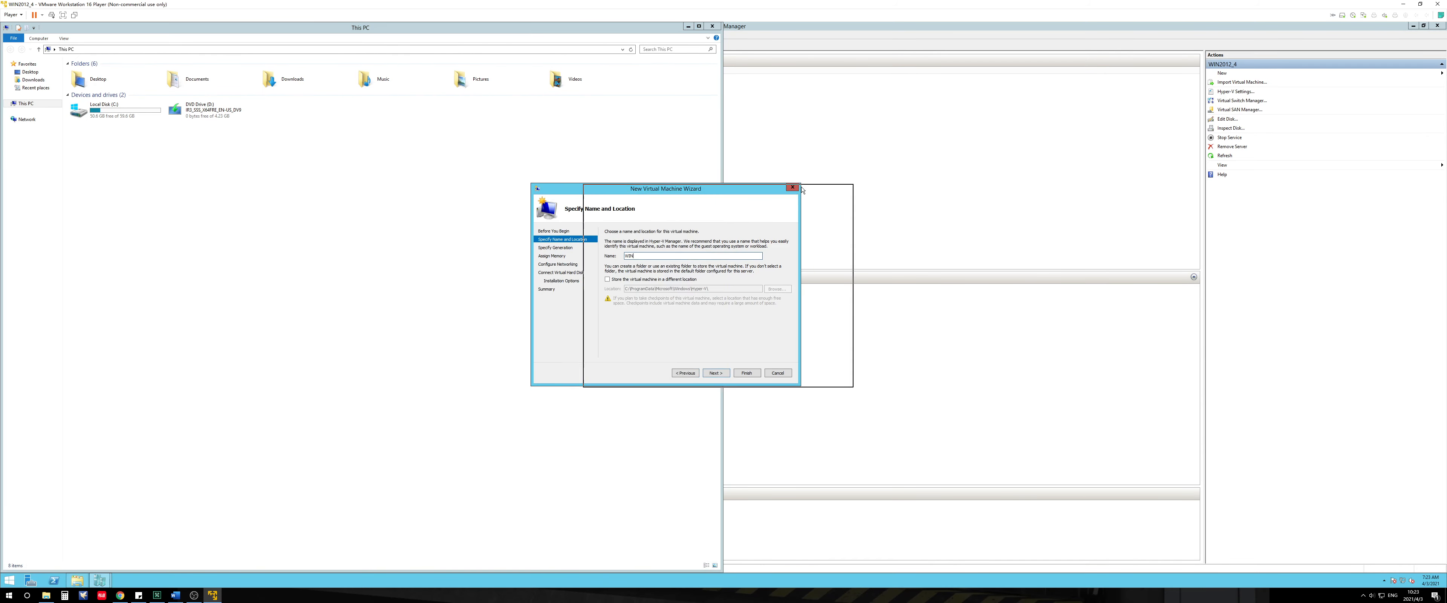
pyautogui.doubleClick(99, 120)
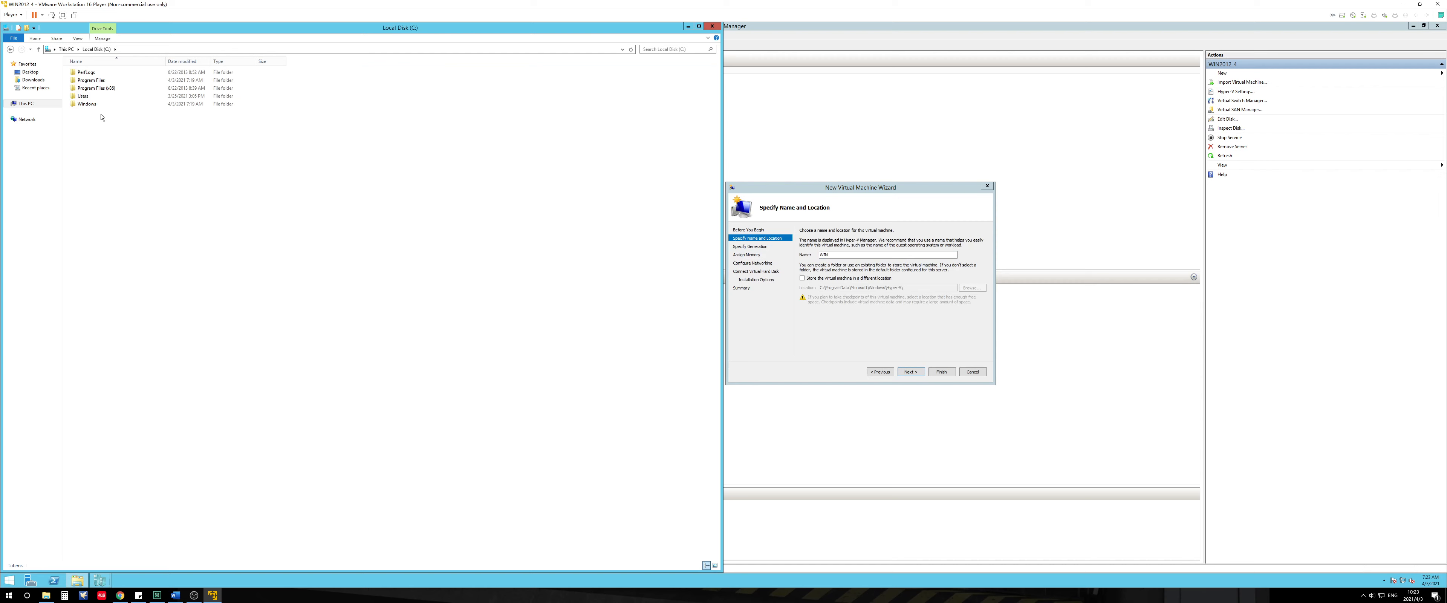
pyautogui.doubleClick(99, 80)
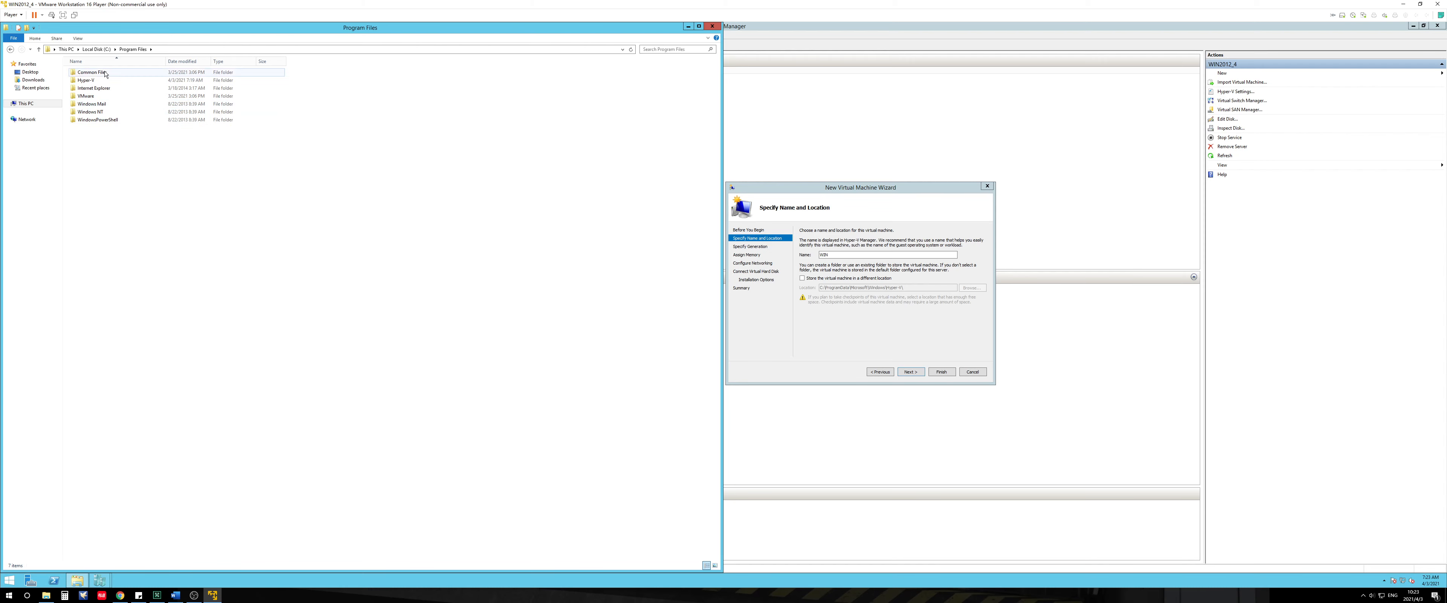
pyautogui.click(99, 50)
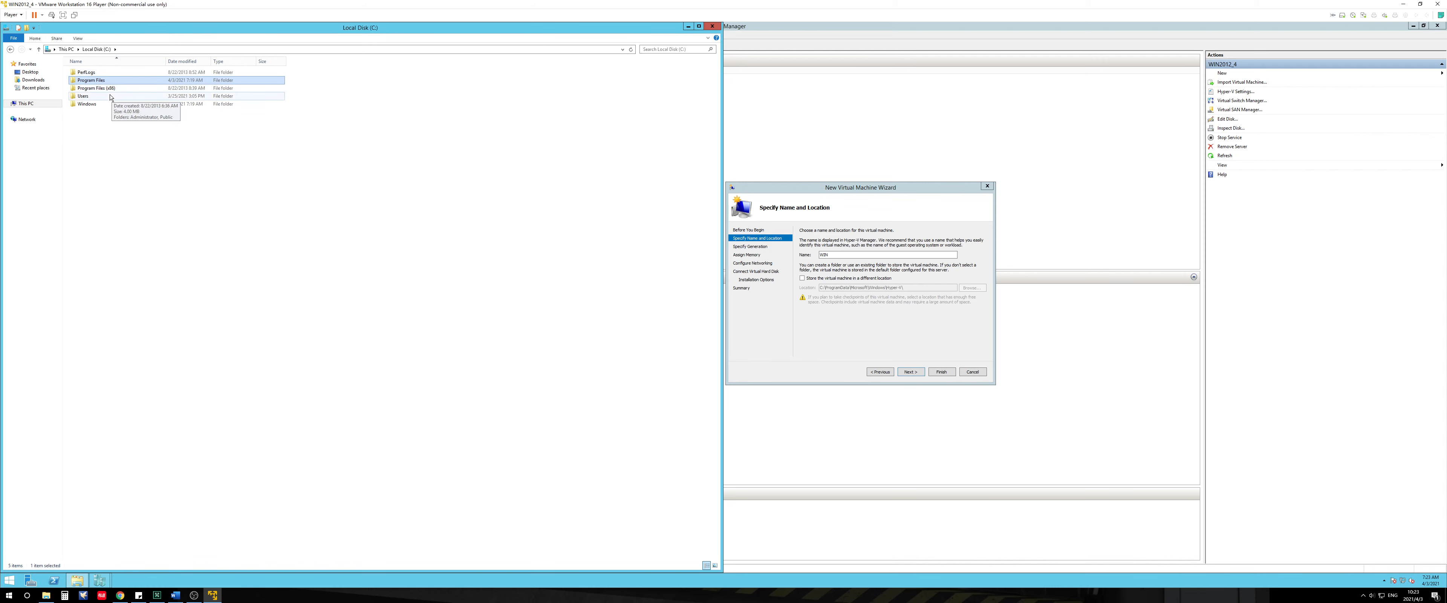
# Step: Set the folder options to show hidden files, folders and drives
pyautogui.click(60, 39)
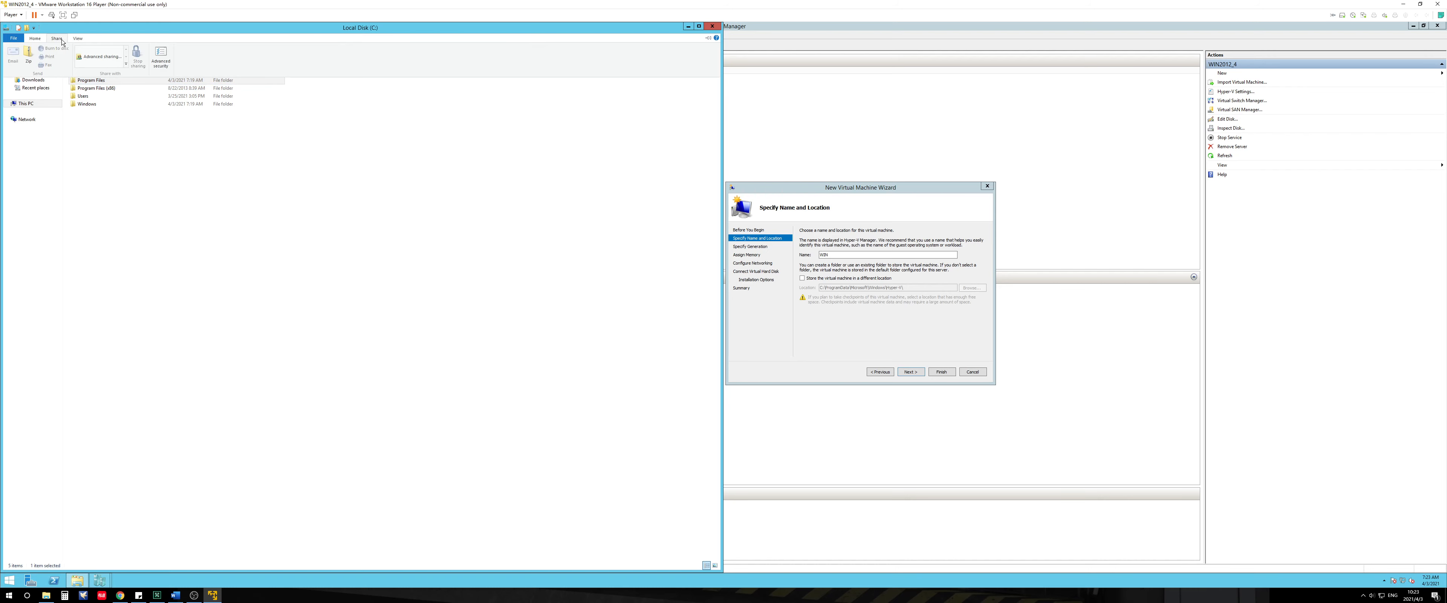
pyautogui.click(39, 39)
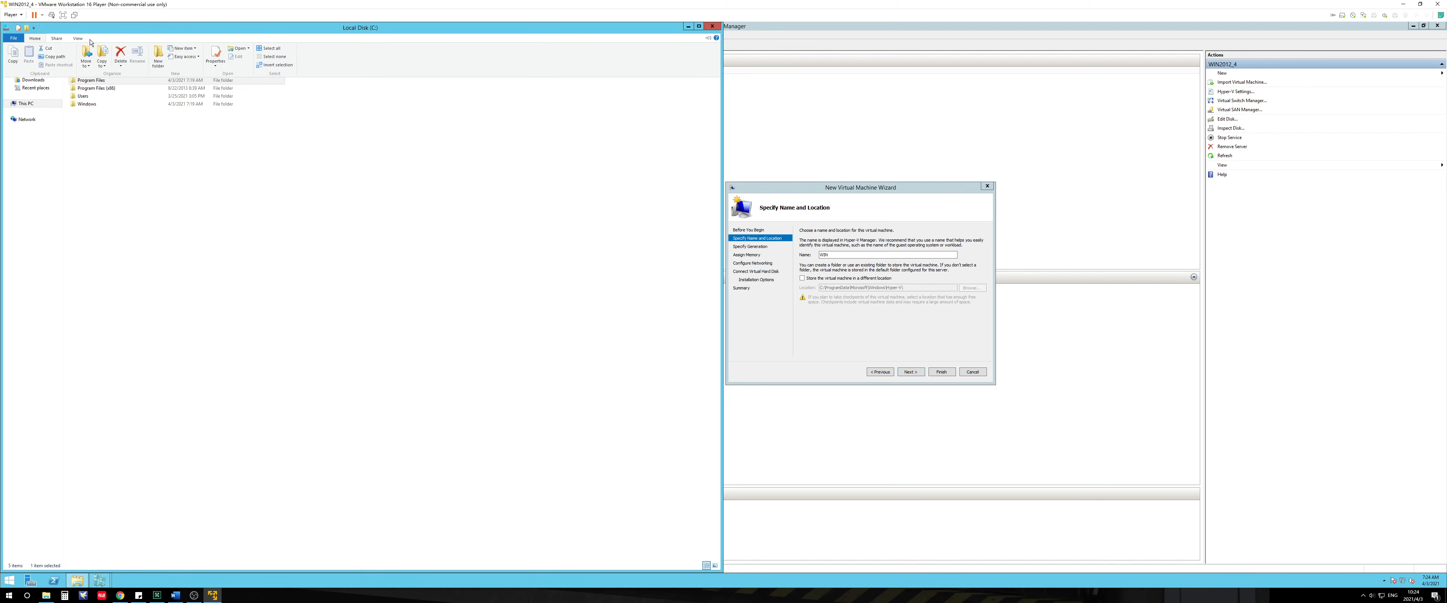
pyautogui.click(78, 39)
pyautogui.click(375, 59)
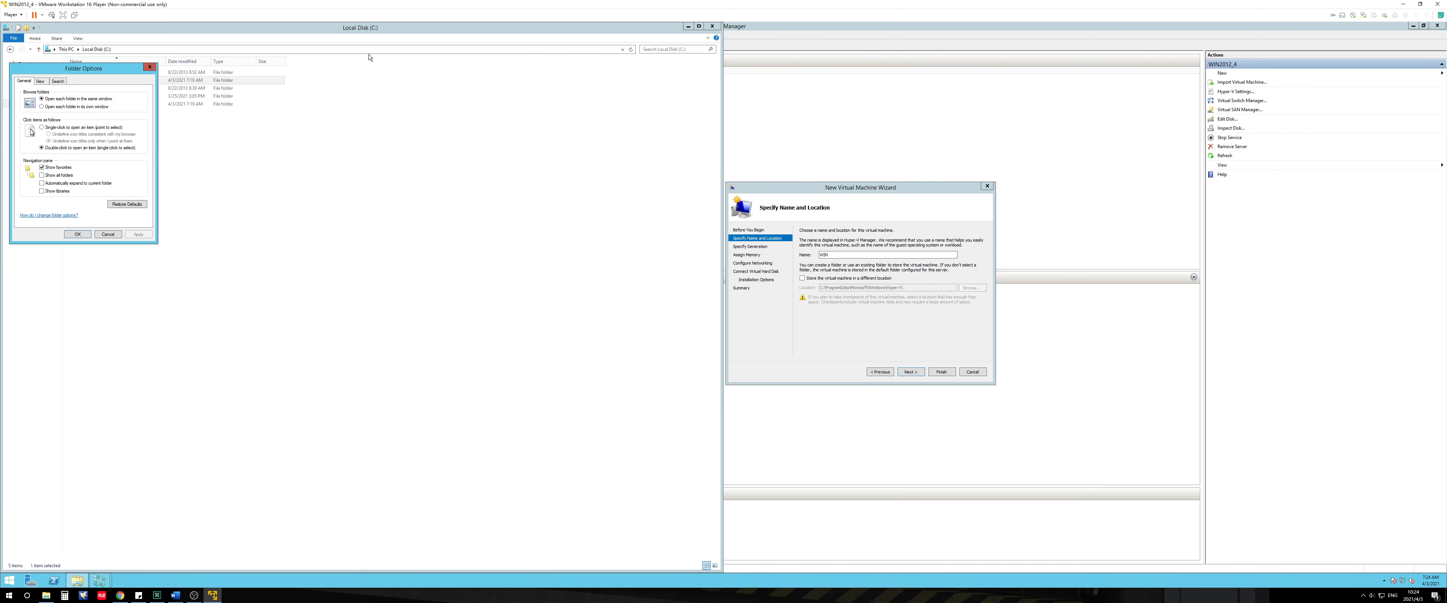
pyautogui.click(40, 81)
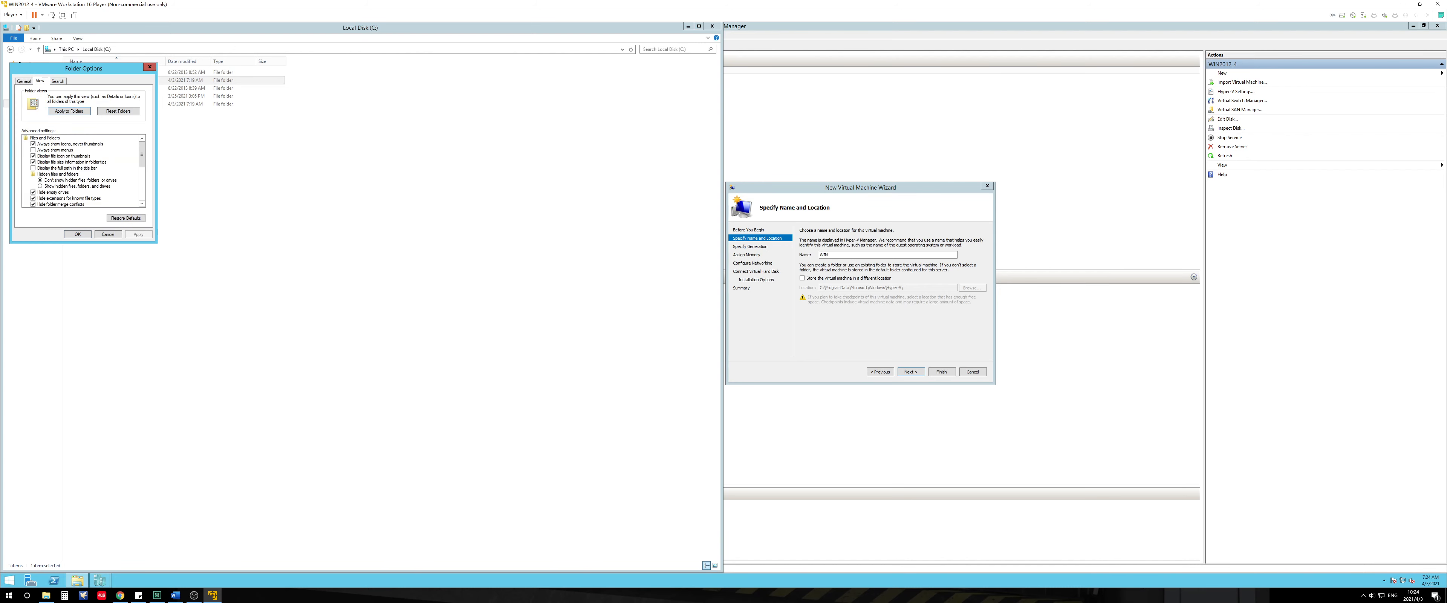
pyautogui.click(348, 219)
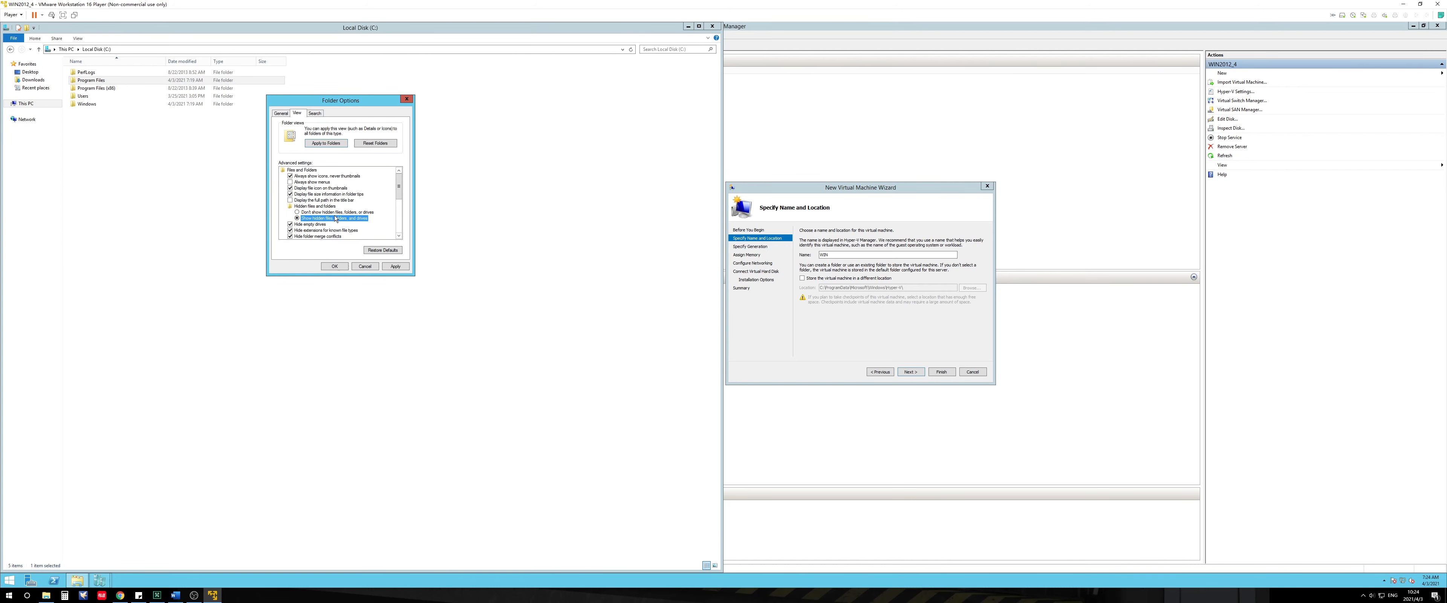
pyautogui.scroll(-1, 332, 220)
pyautogui.click(343, 267)
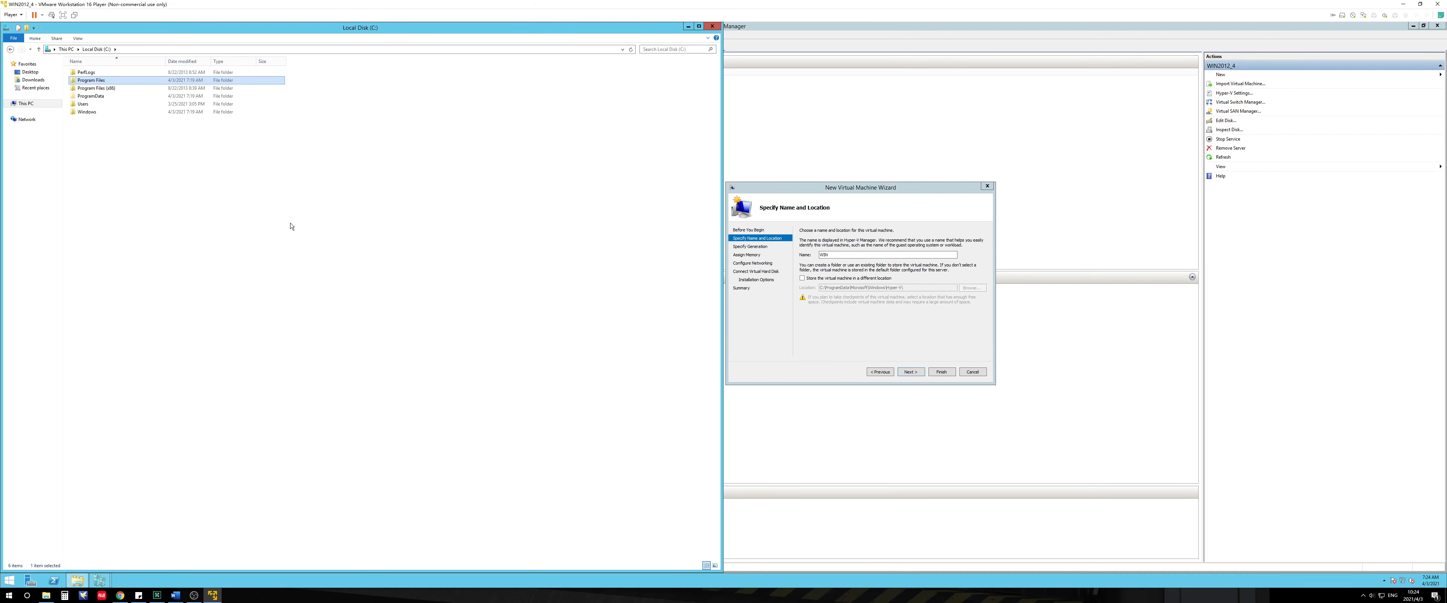
# Step: Browse to the Hyper-V folder under ProgramData, Microsoft, Windows on drive C and look through its contents
pyautogui.doubleClick(91, 96)
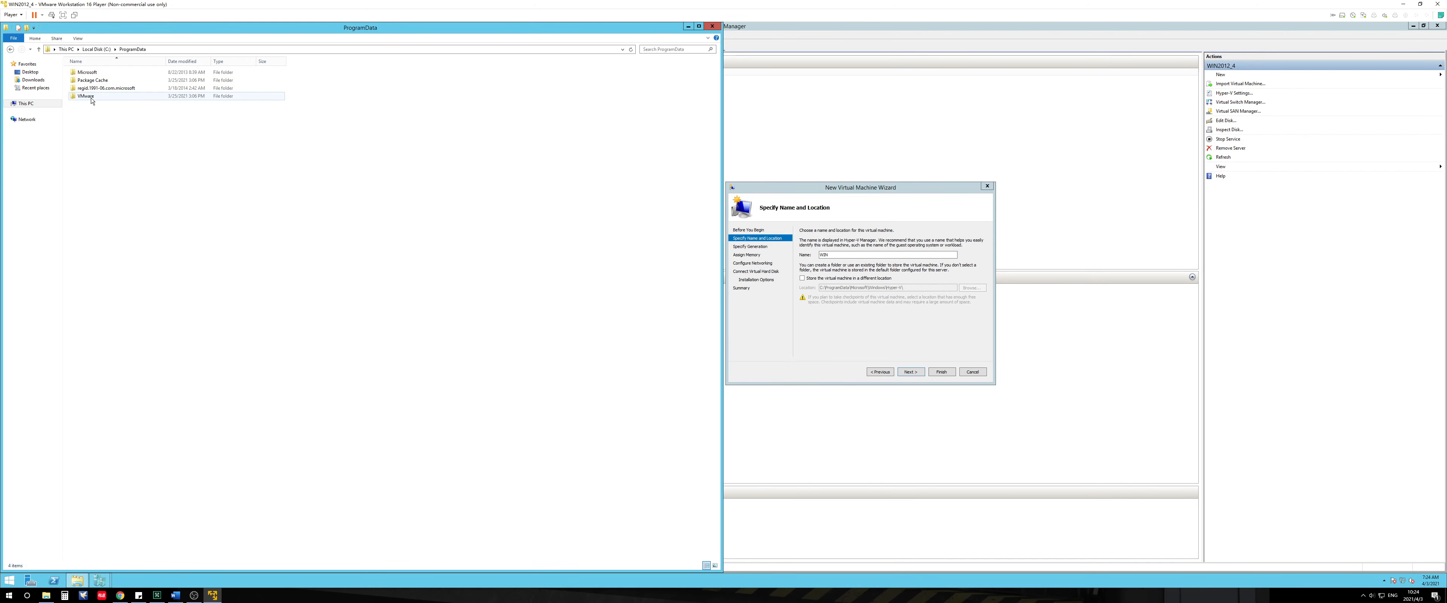
pyautogui.doubleClick(100, 74)
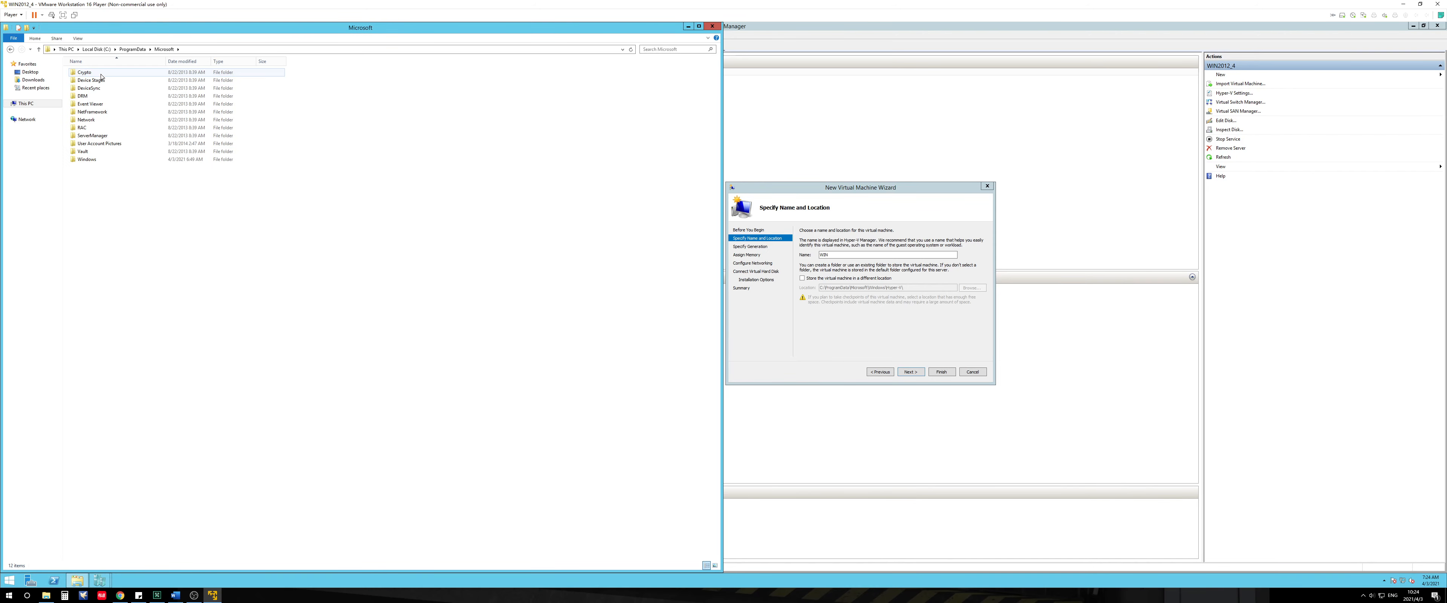
pyautogui.doubleClick(87, 159)
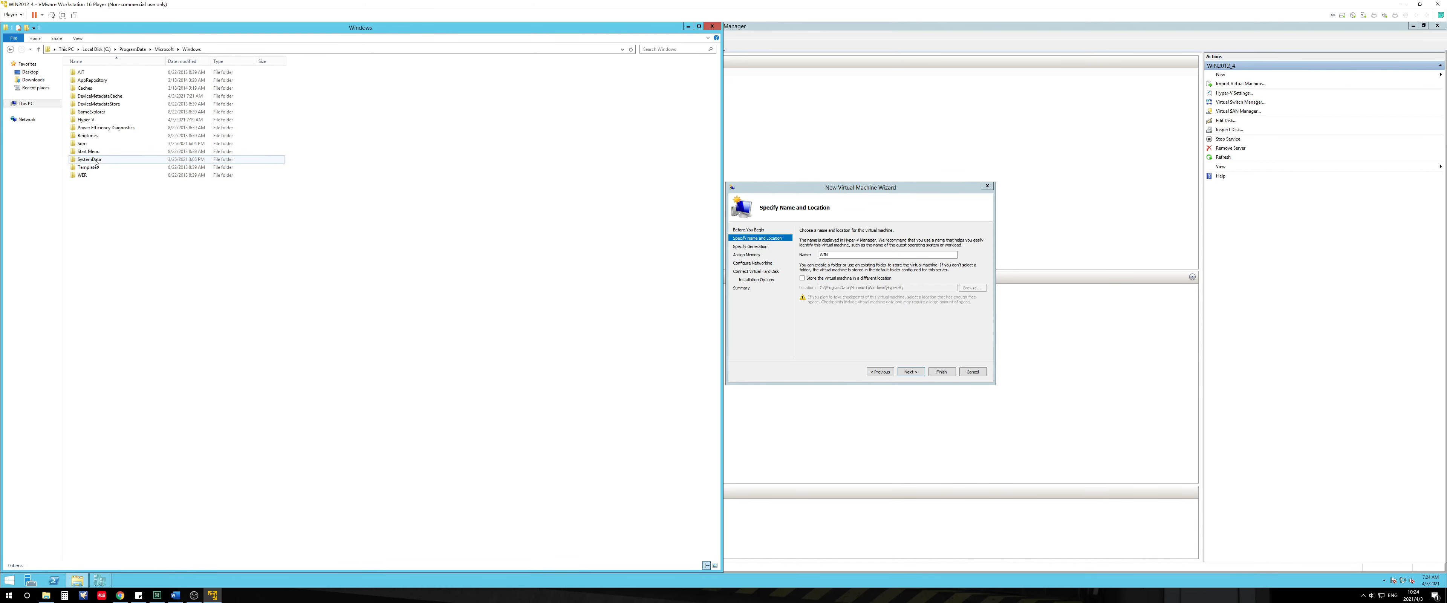
pyautogui.doubleClick(104, 120)
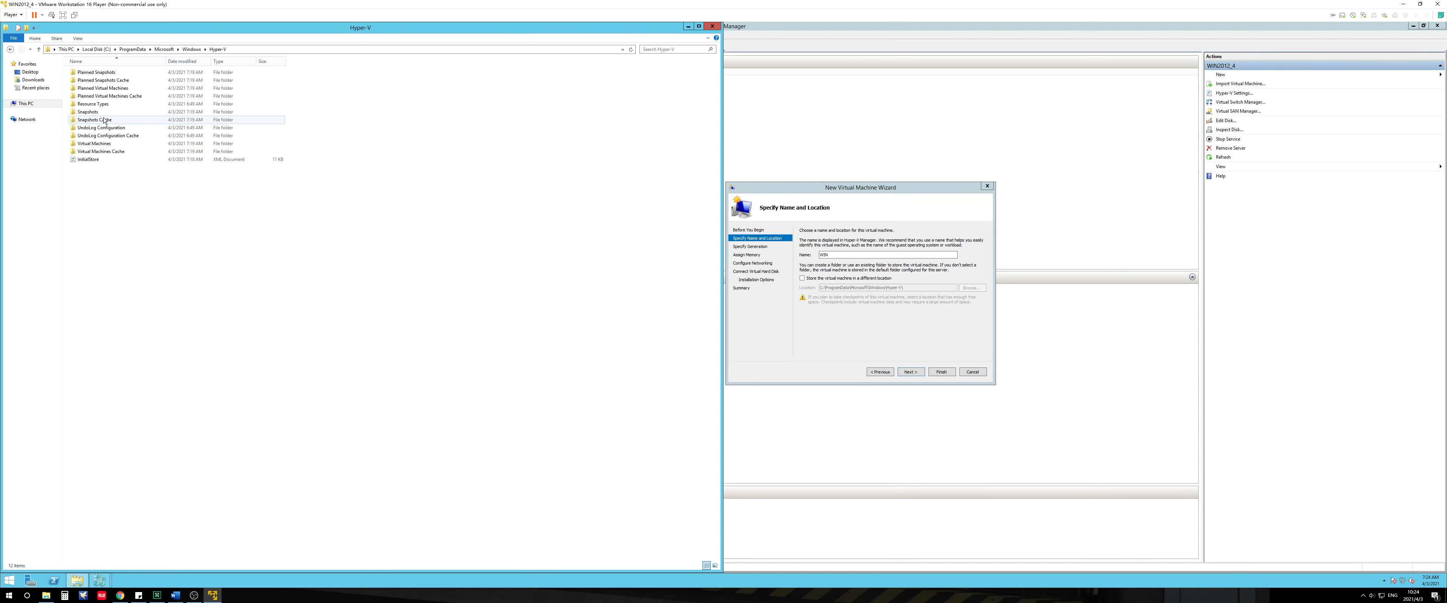
# Step: Advance the virtual machine wizard to the Connect Virtual Hard Disk page to check the disk's storage location
pyautogui.click(821, 336)
pyautogui.click(907, 372)
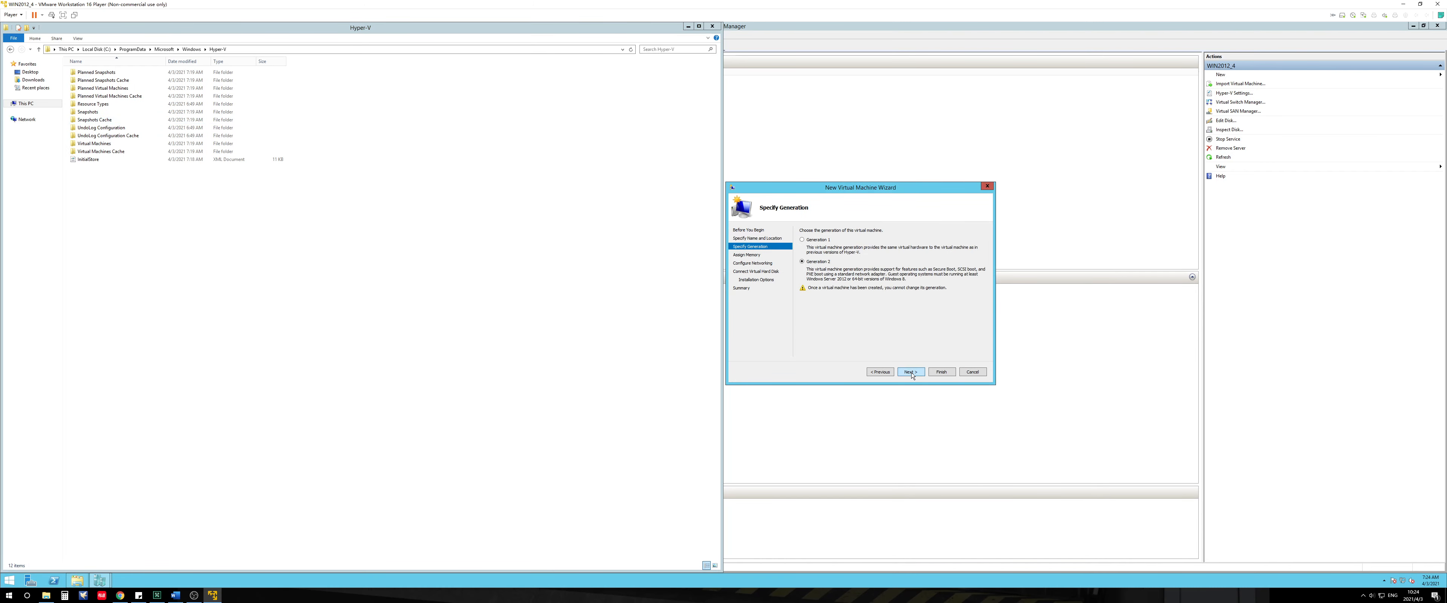
pyautogui.click(908, 373)
pyautogui.click(909, 374)
pyautogui.click(911, 375)
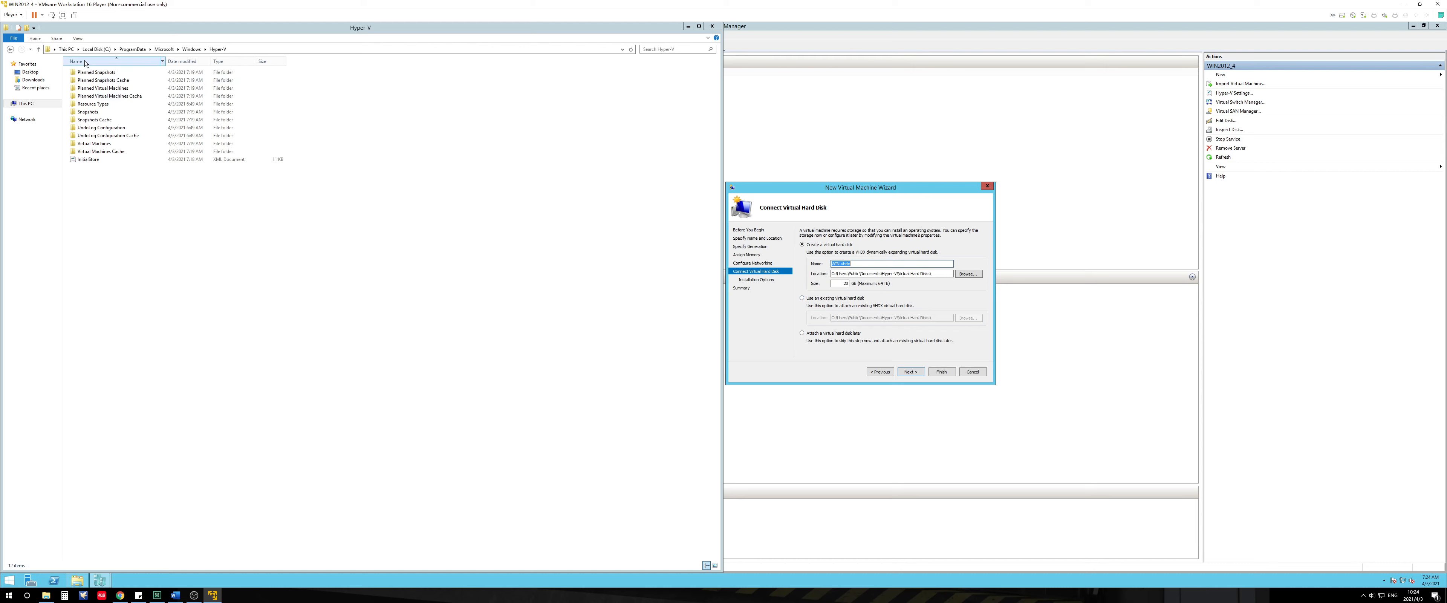
# Step: Look through the Users folder on drive C, including its Default and Public subfolders
pyautogui.click(97, 49)
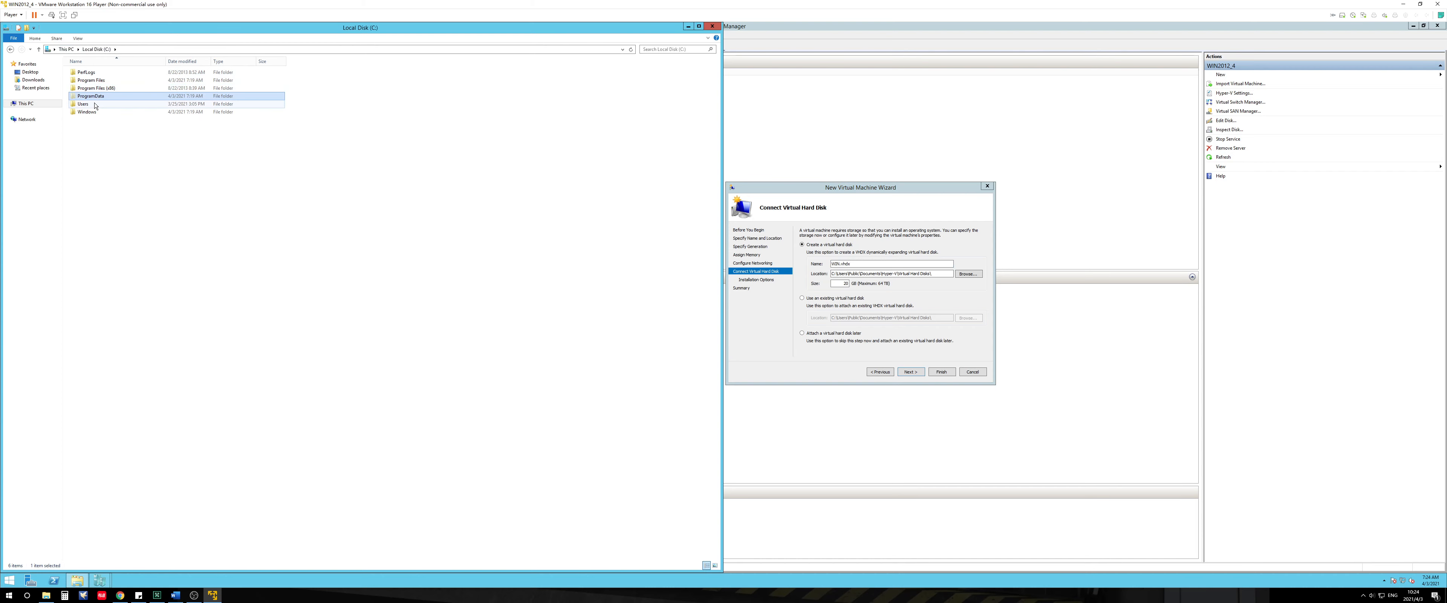
pyautogui.doubleClick(94, 104)
pyautogui.doubleClick(94, 81)
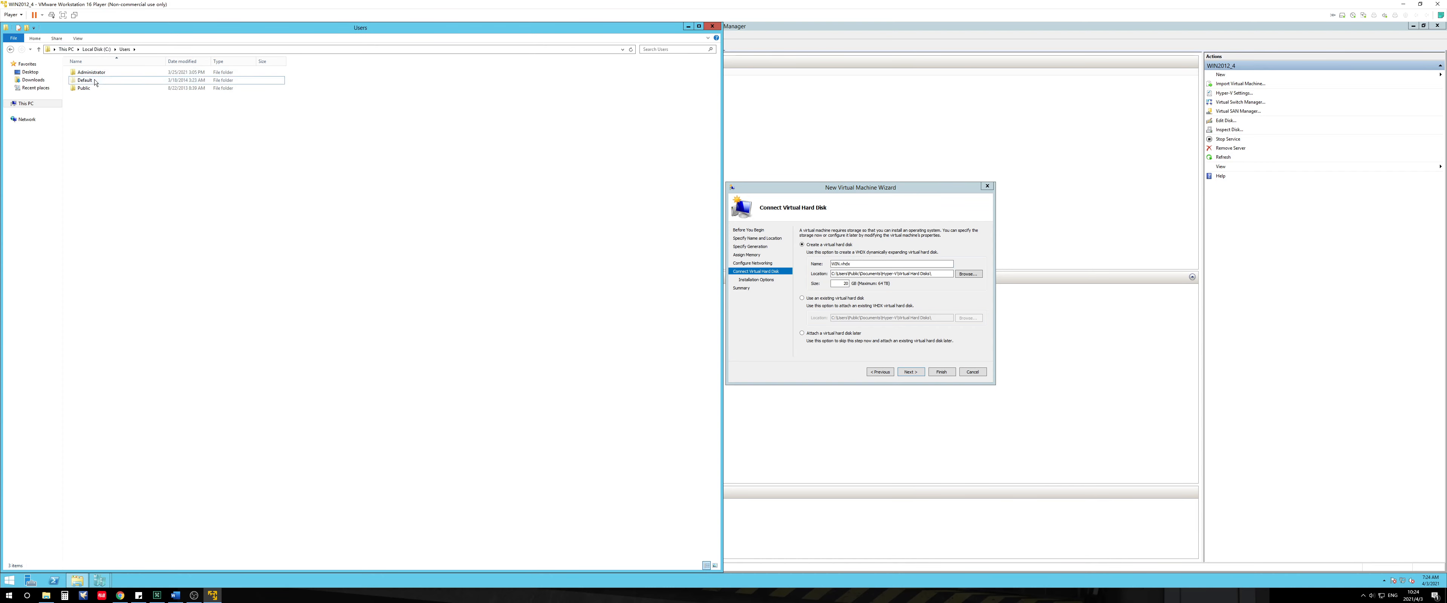
pyautogui.hotkey('alt', 'Left')
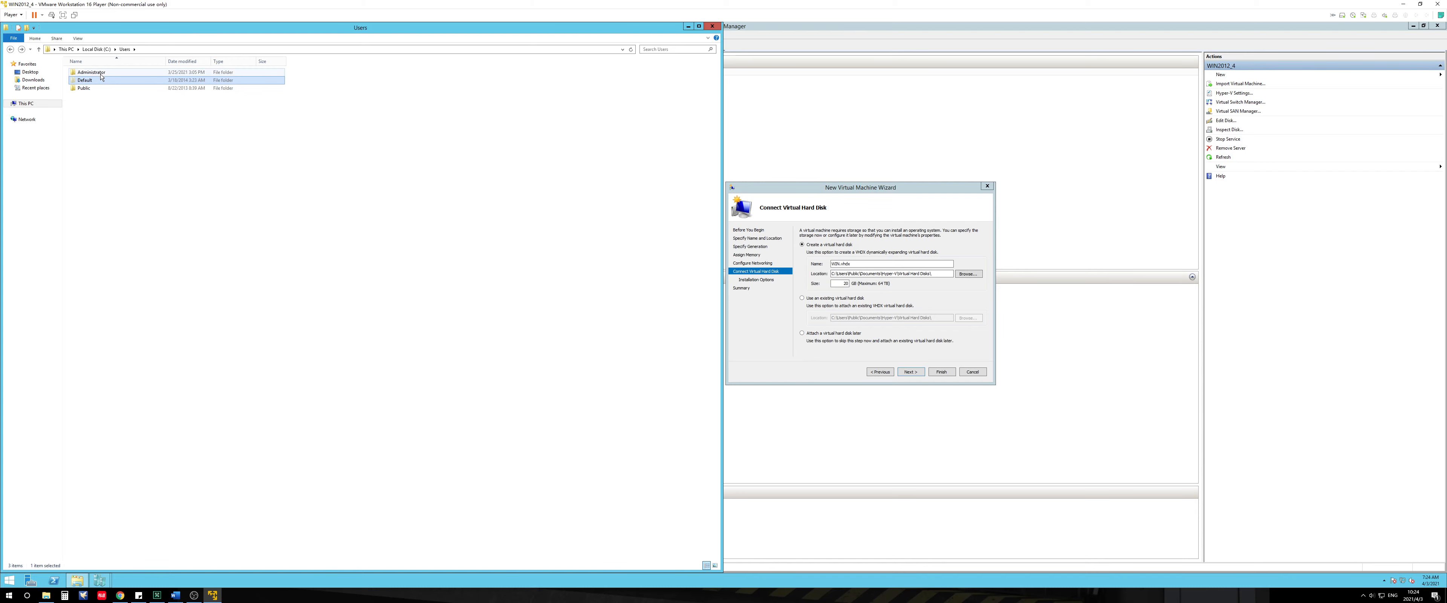
pyautogui.doubleClick(94, 88)
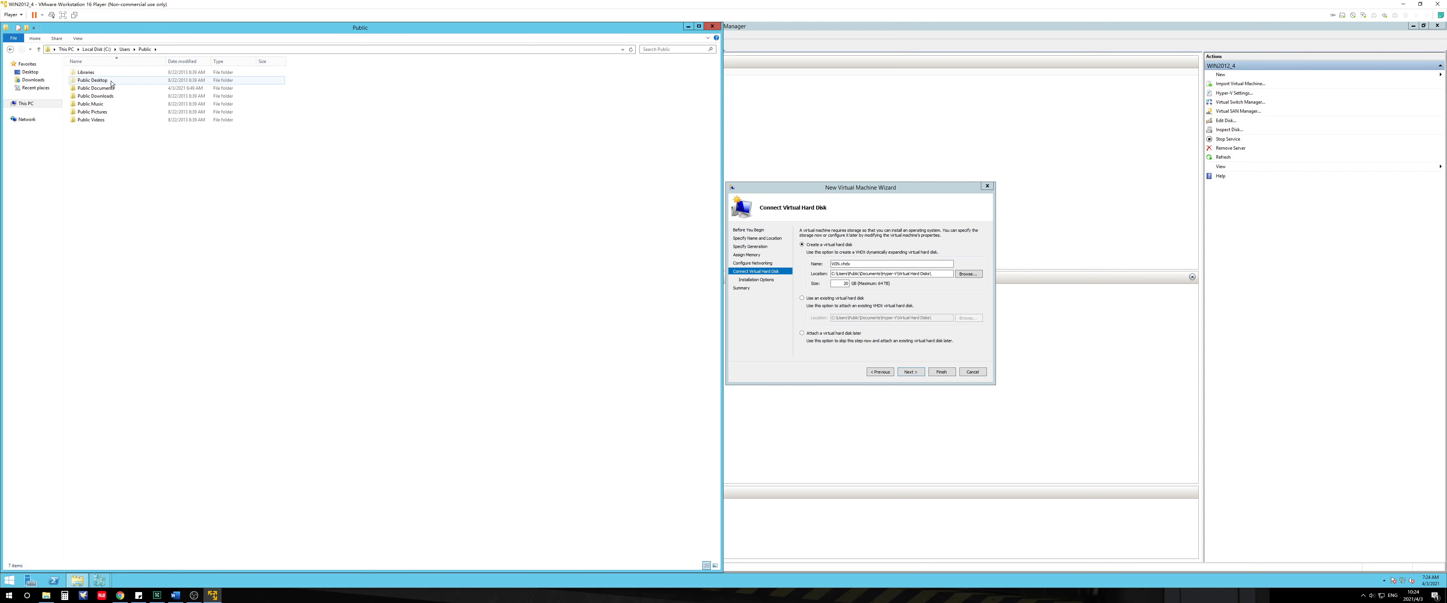
pyautogui.click(125, 49)
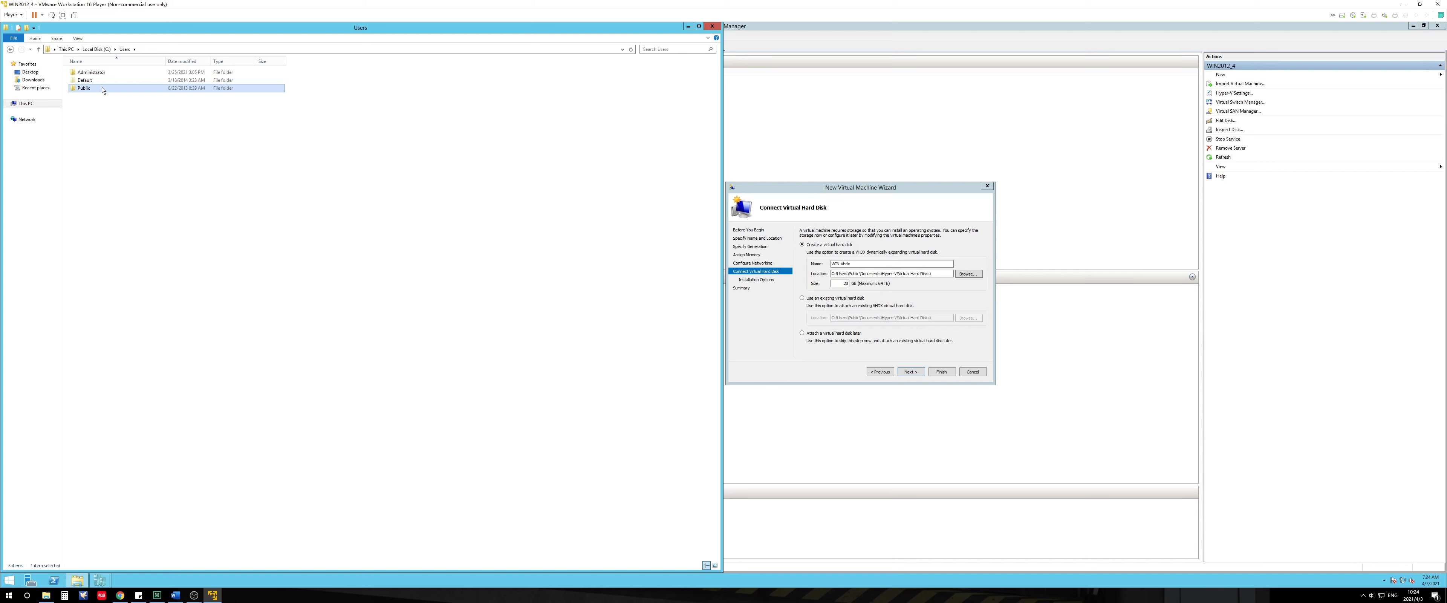
pyautogui.click(96, 49)
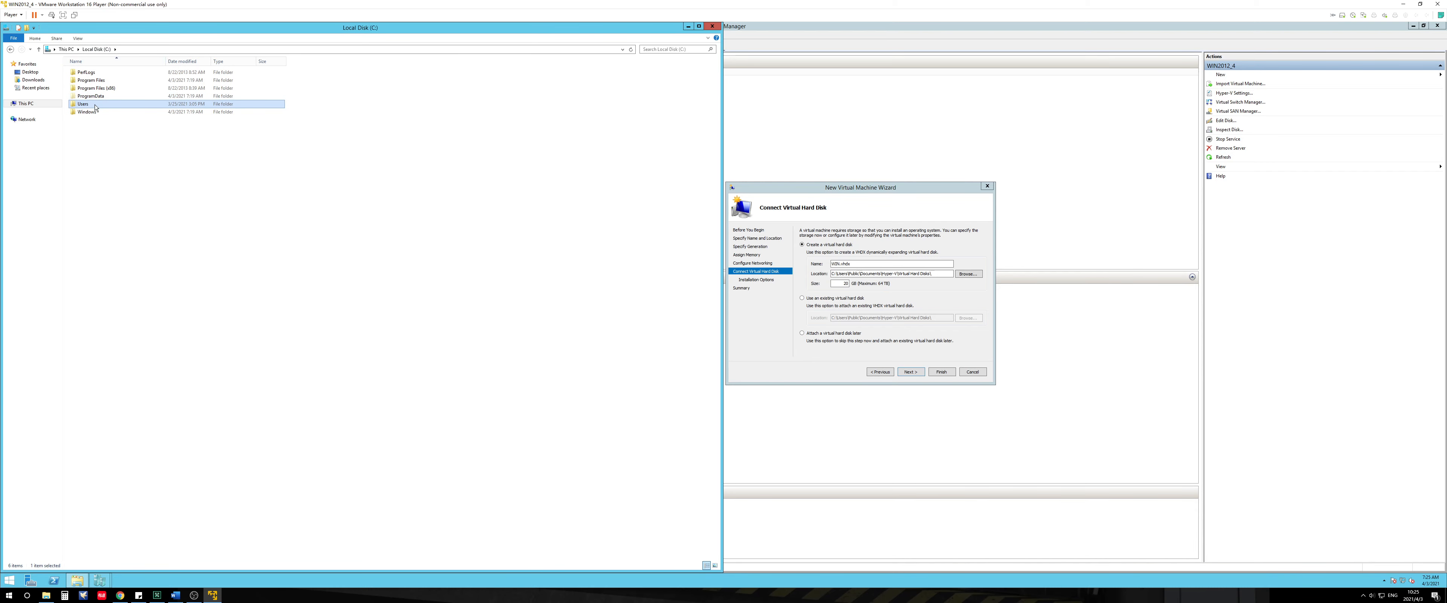
# Step: Delete the WIN10 disk image from the Virtual hard disks folder in Public Documents, Hyper-V
pyautogui.doubleClick(95, 105)
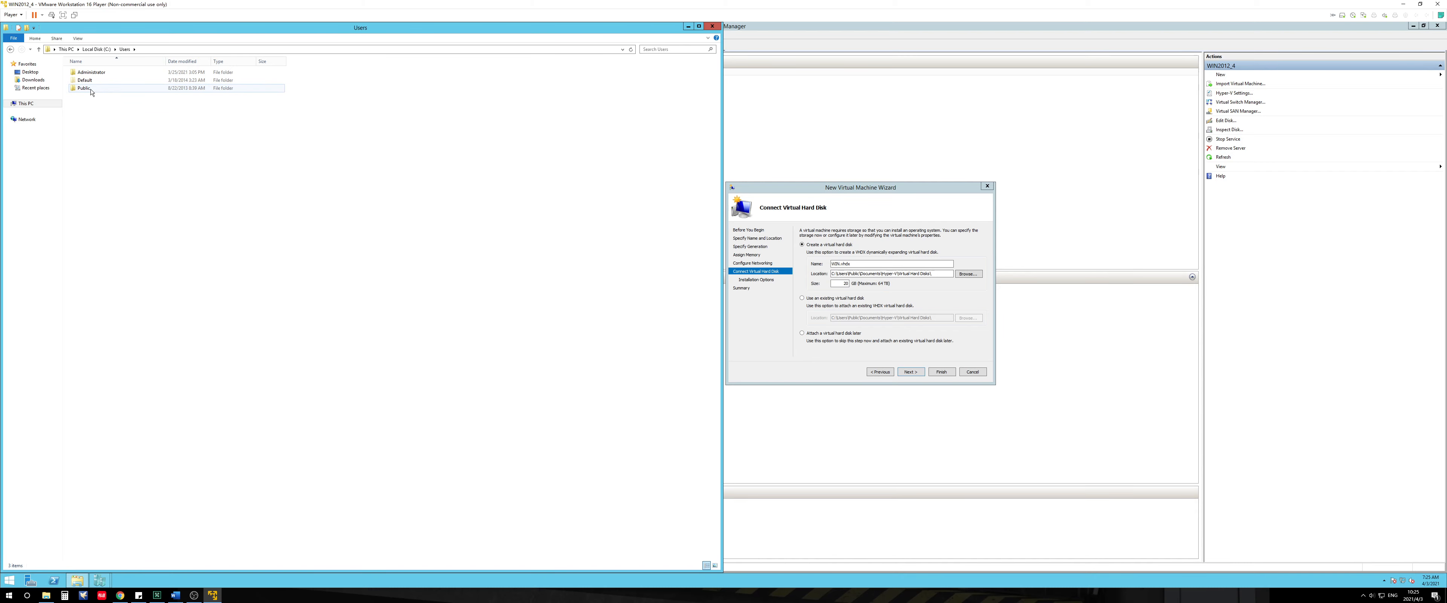
pyautogui.doubleClick(90, 89)
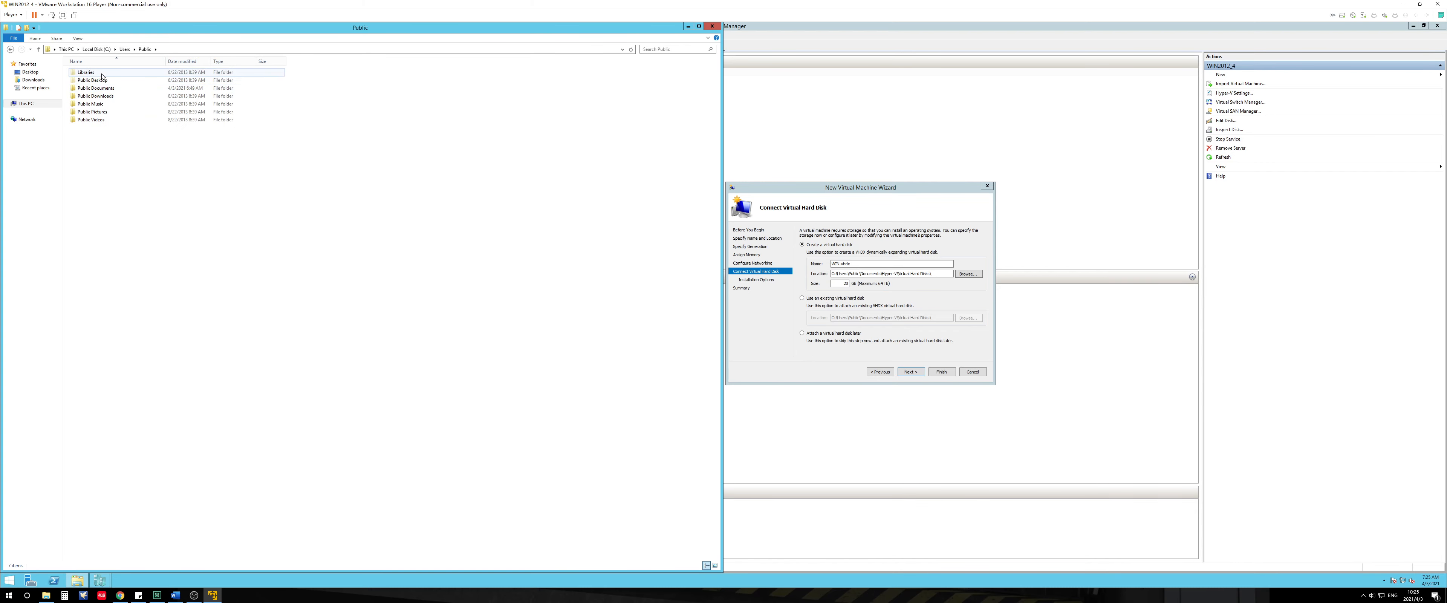
pyautogui.doubleClick(110, 90)
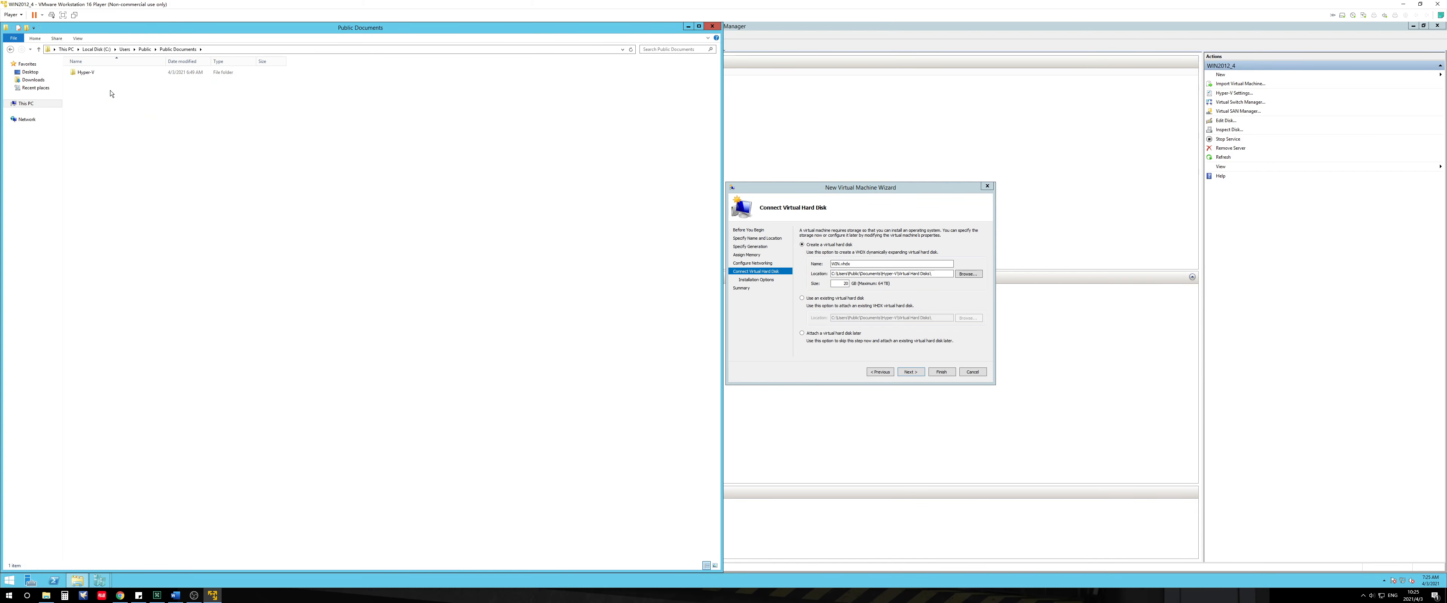
pyautogui.doubleClick(90, 74)
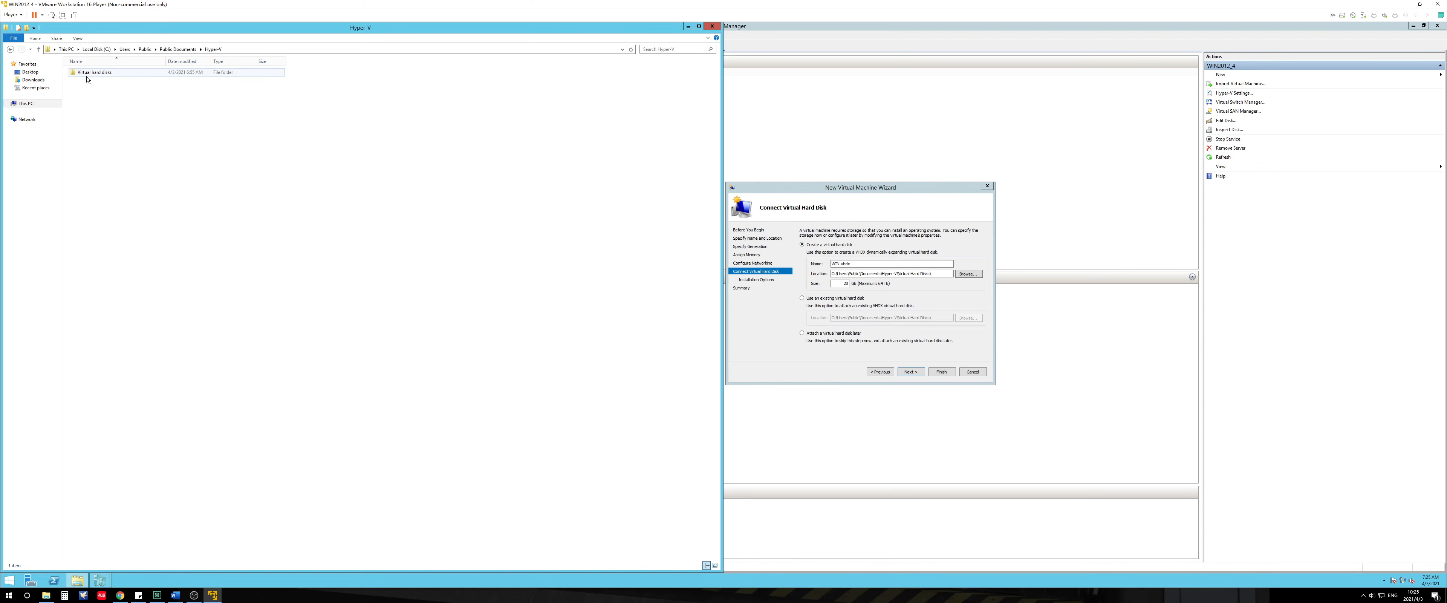
pyautogui.doubleClick(87, 75)
pyautogui.click(87, 76)
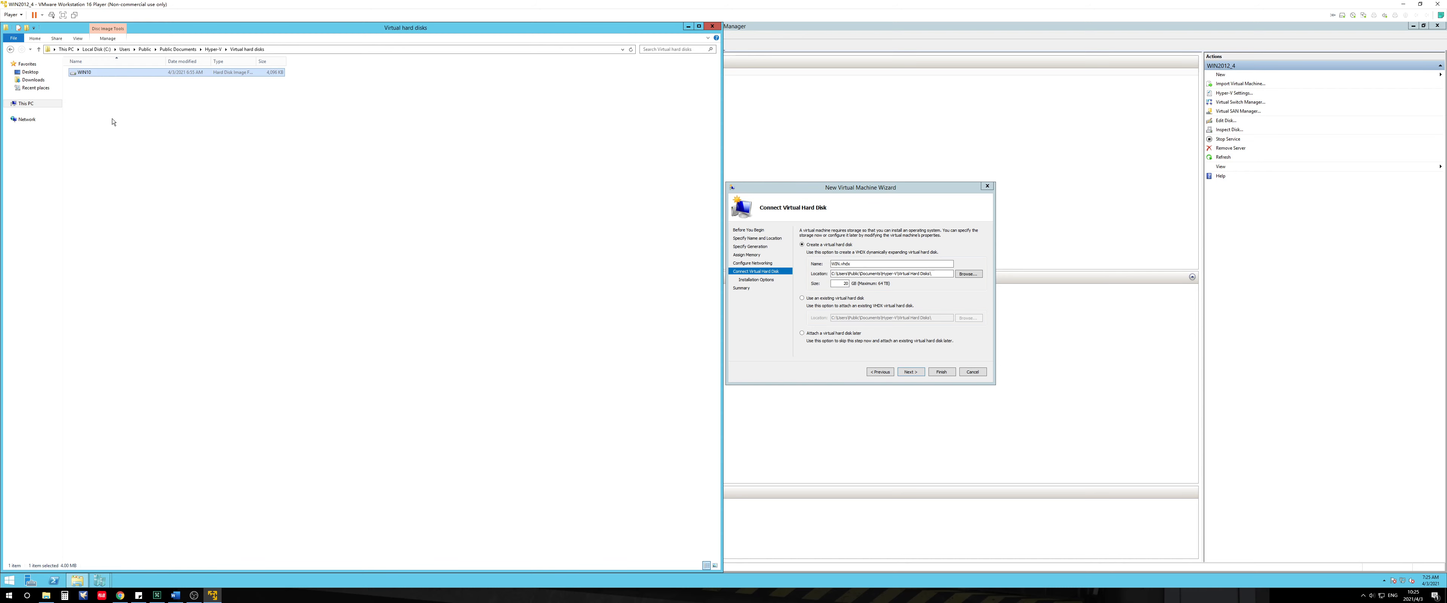
pyautogui.press('Delete')
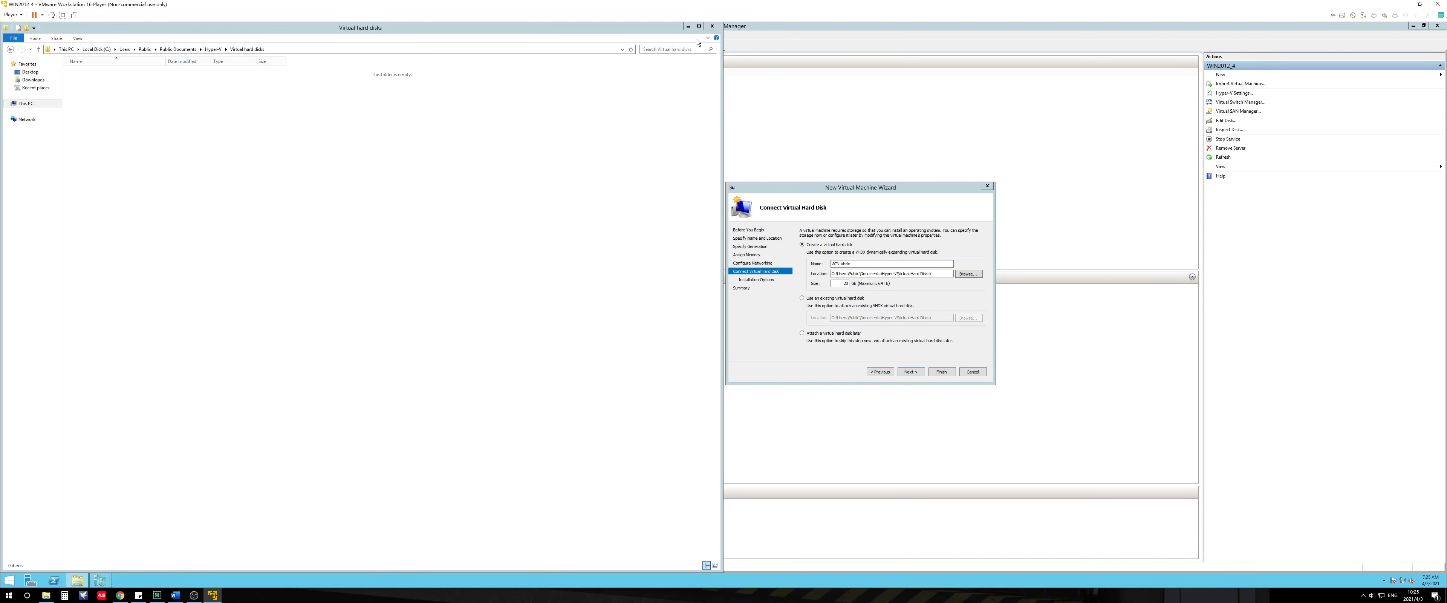
# Step: Go back to the wizard's name and location page and name the virtual machine WIN10
pyautogui.click(743, 107)
pyautogui.click(911, 371)
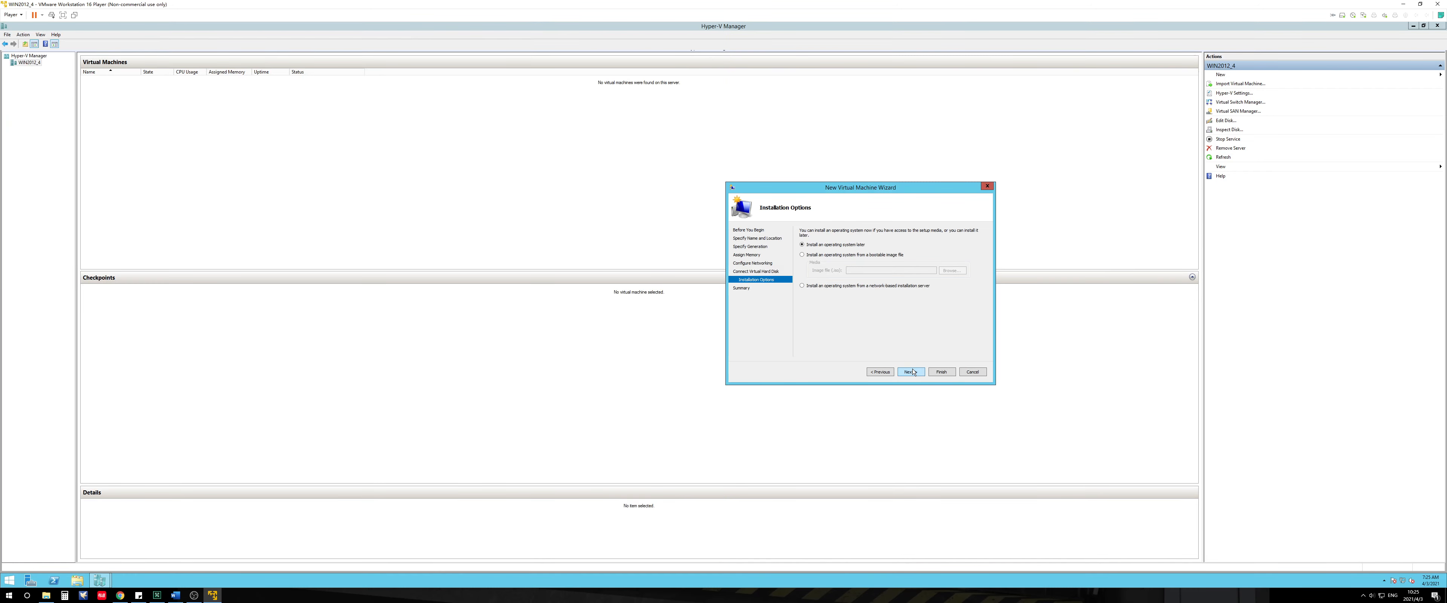
pyautogui.click(890, 373)
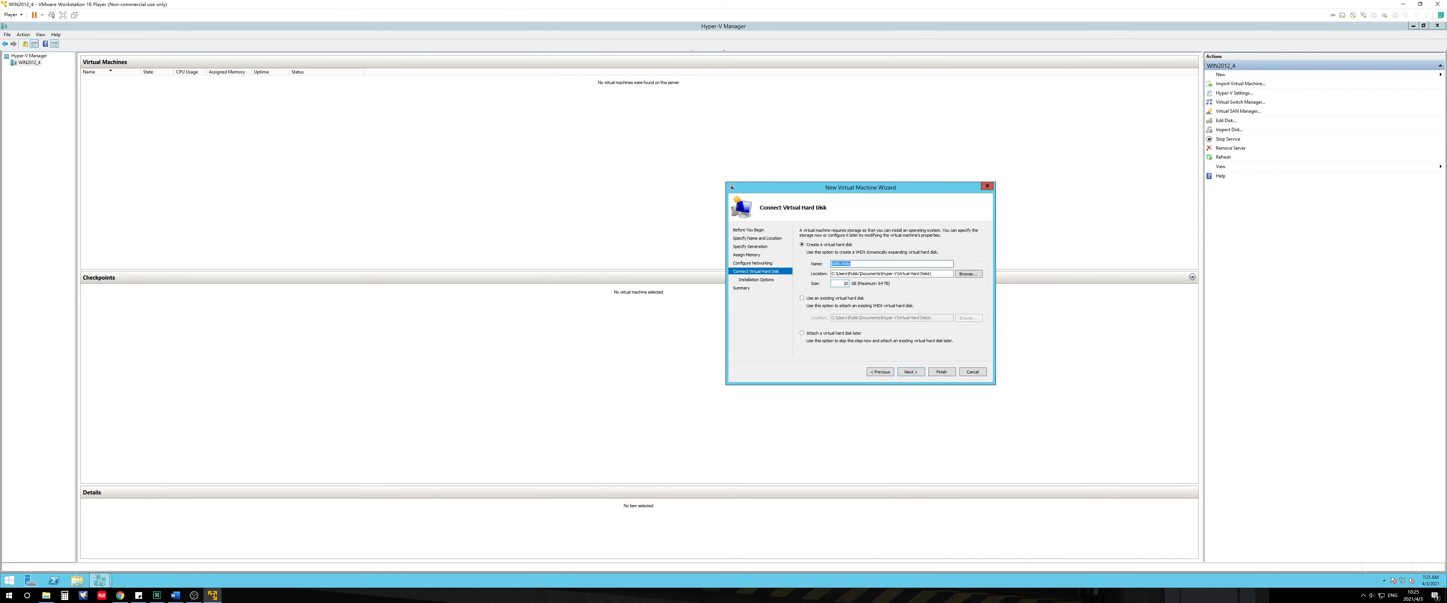
pyautogui.click(840, 263)
pyautogui.click(880, 372)
pyautogui.click(880, 372)
pyautogui.click(880, 371)
pyautogui.click(881, 372)
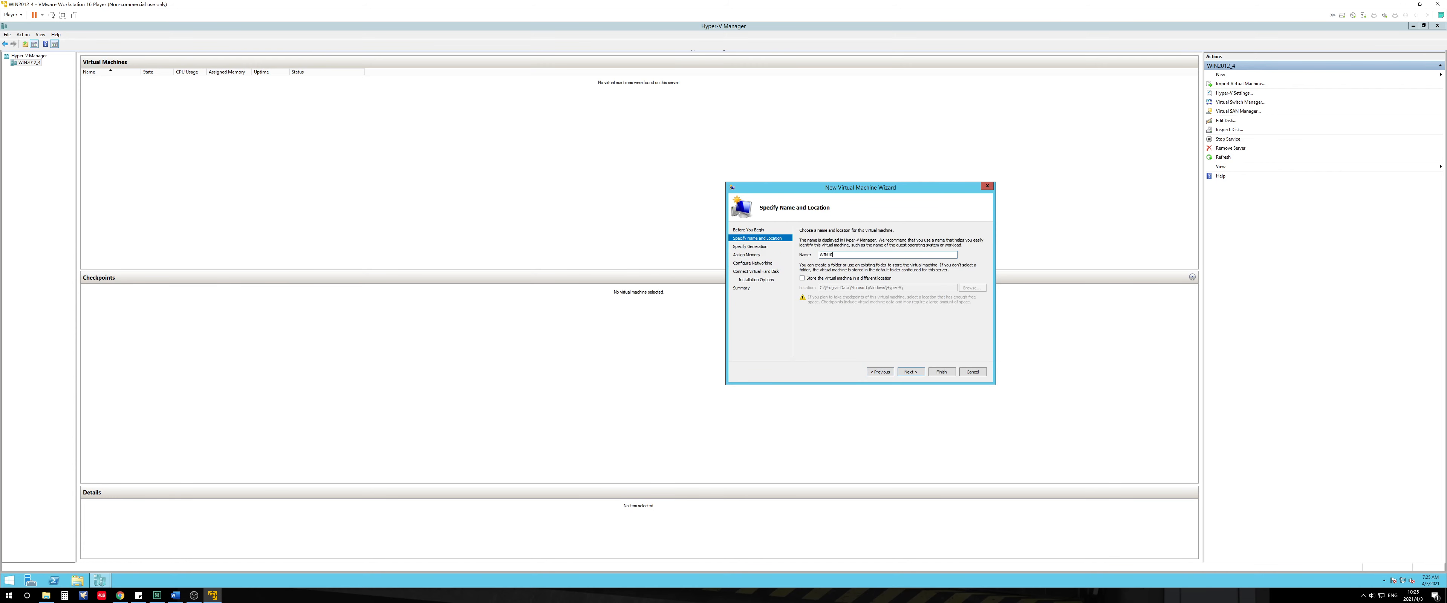
# Step: Keep the generation, memory, networking, new disk and "Install an operating system later" choices and create the virtual machine
pyautogui.click(921, 372)
pyautogui.click(920, 372)
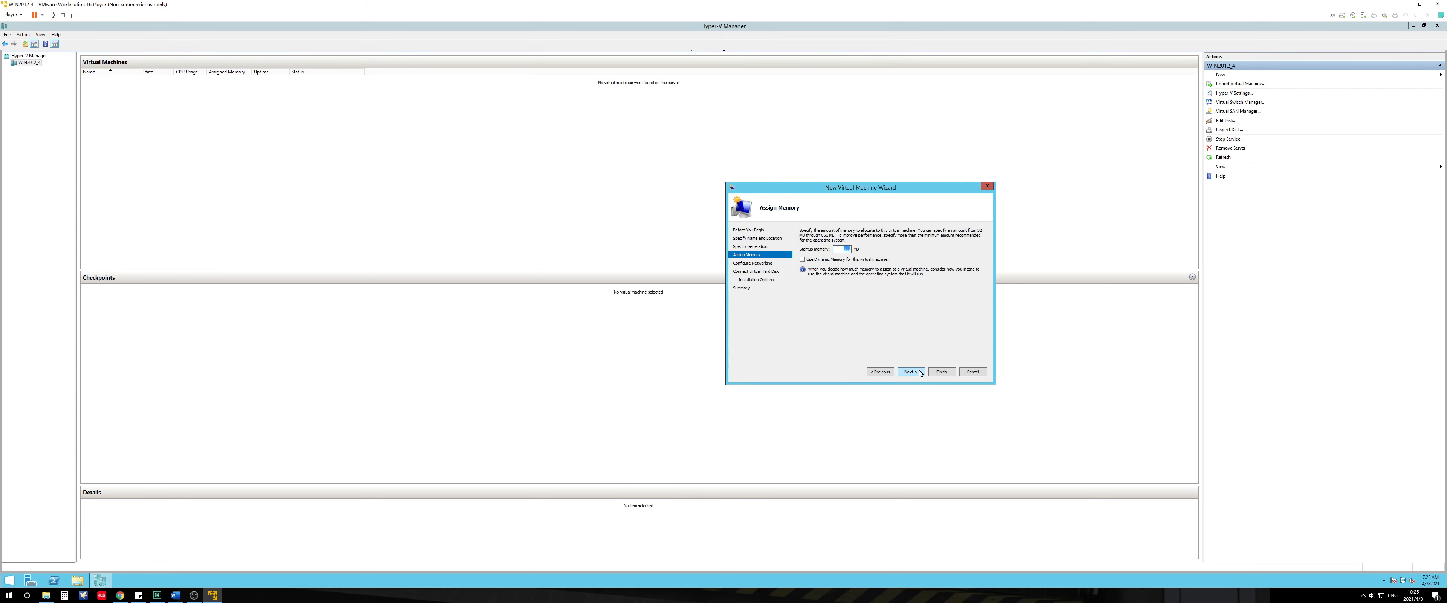
pyautogui.click(920, 373)
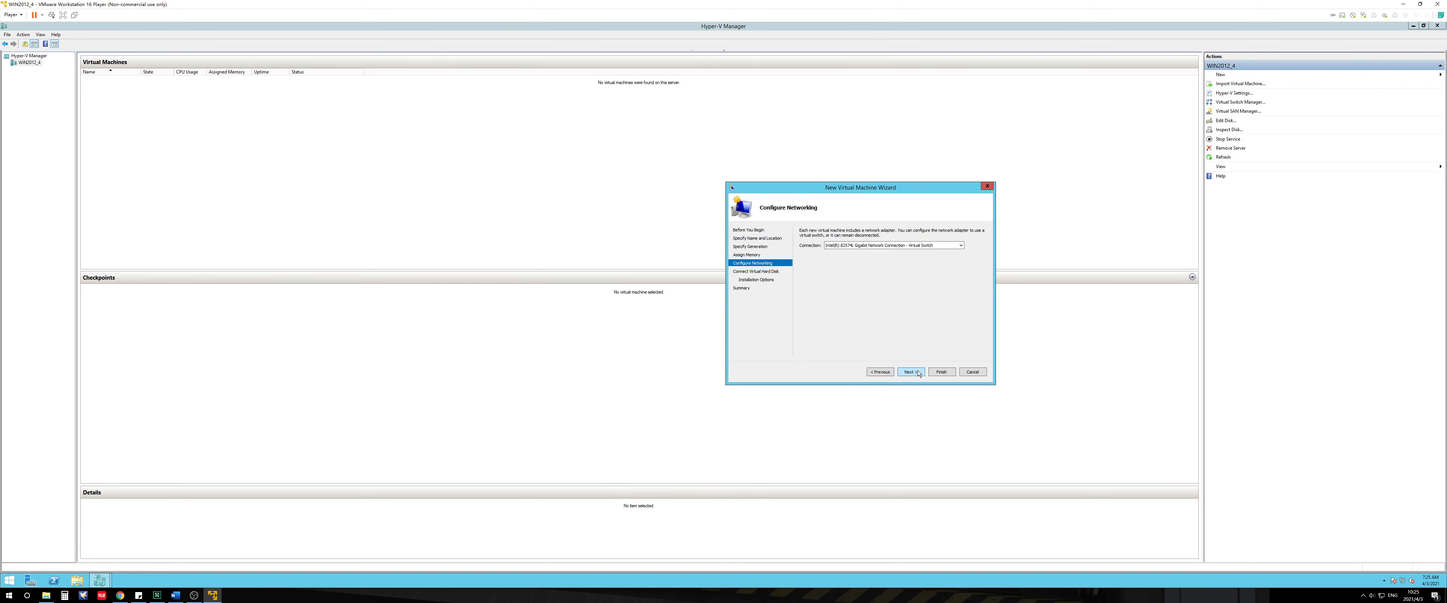
pyautogui.click(916, 373)
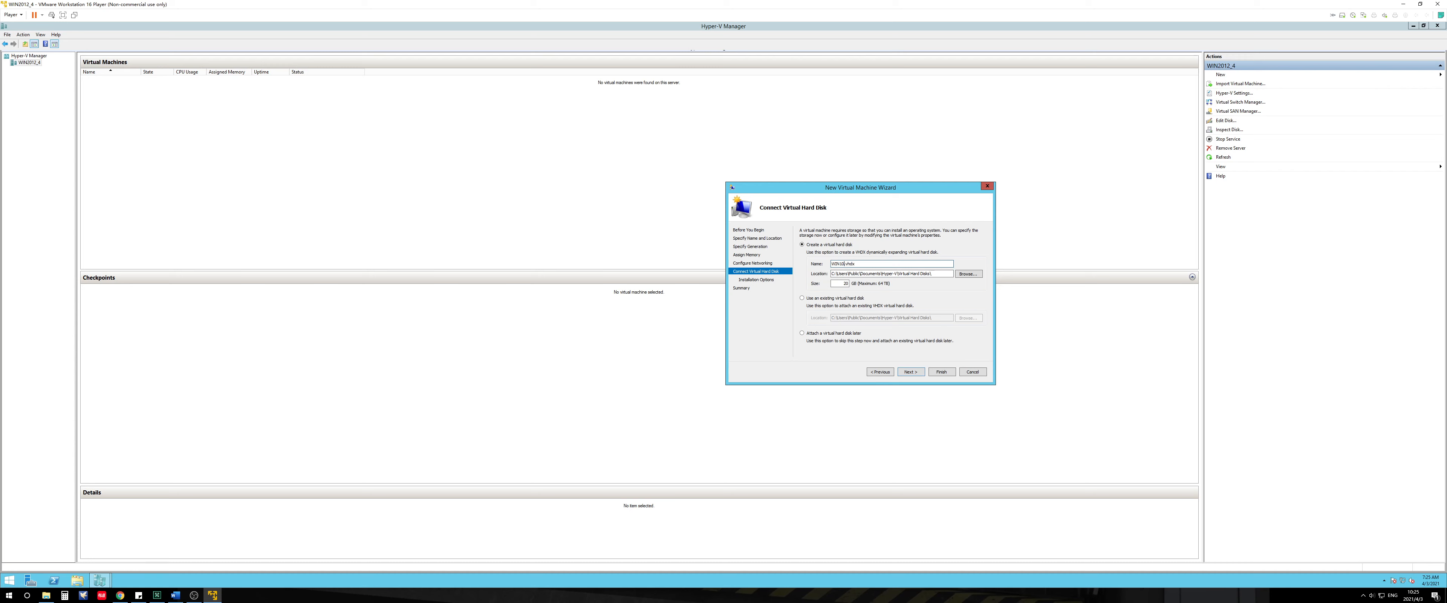
pyautogui.click(919, 373)
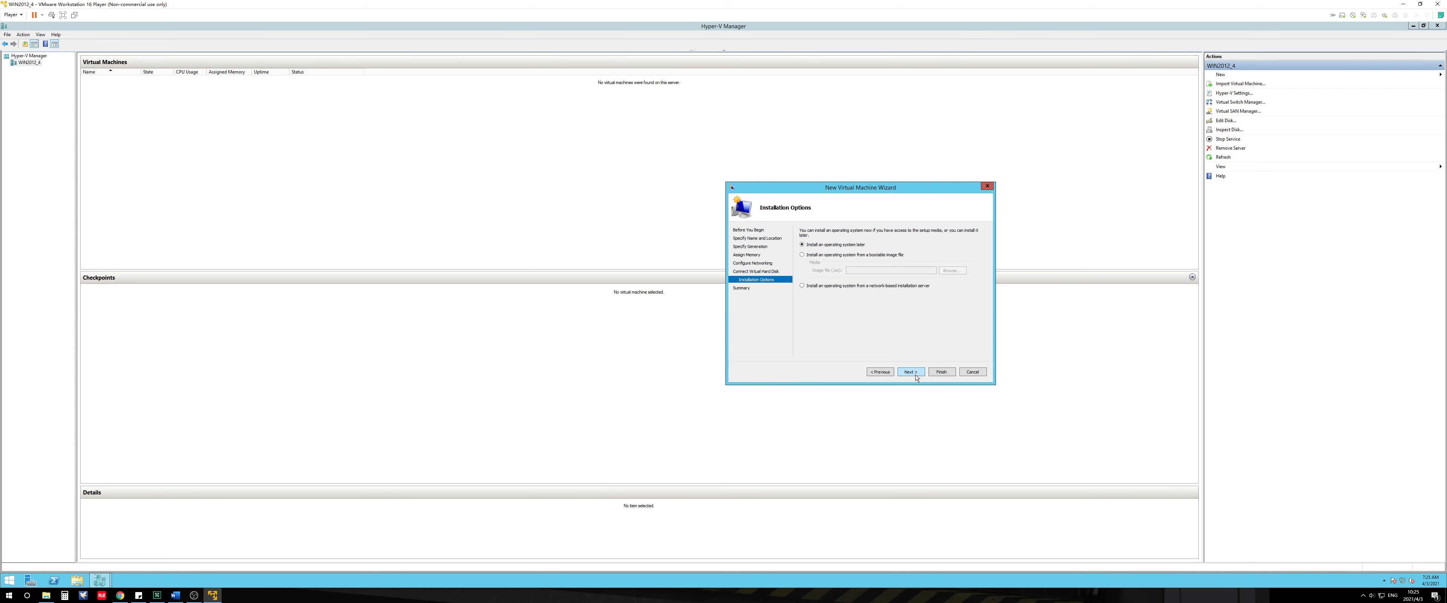
pyautogui.click(915, 375)
pyautogui.click(941, 373)
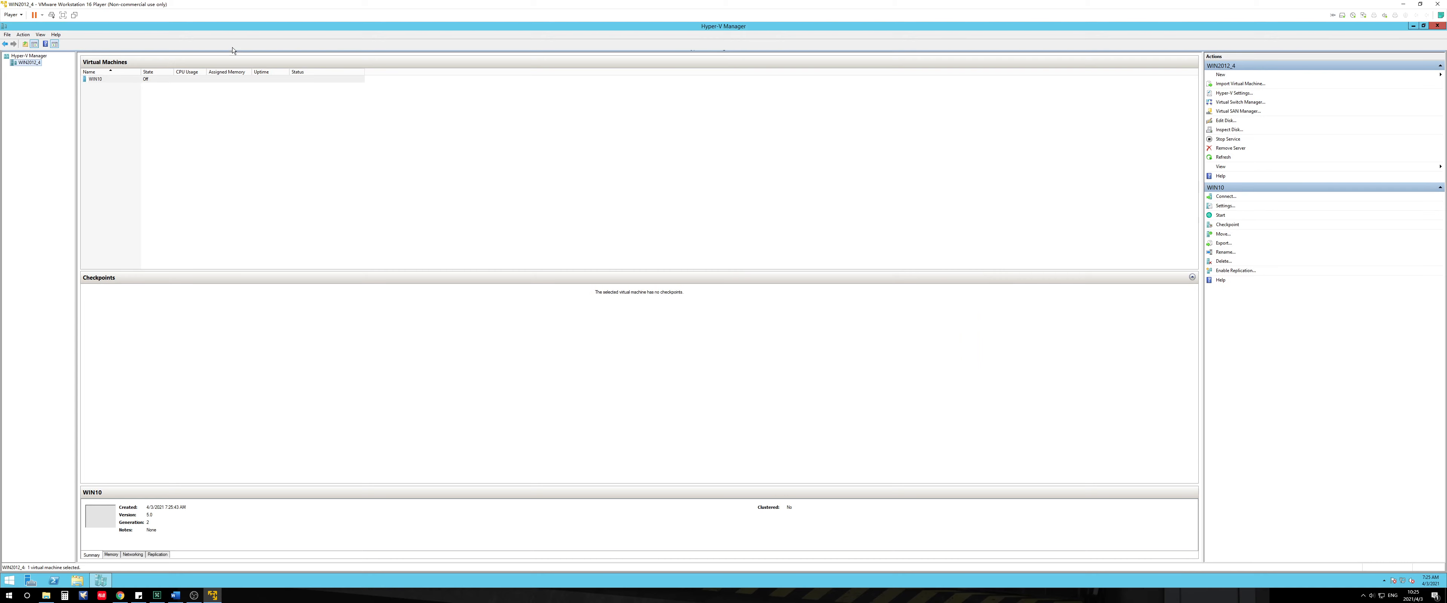
# Step: Open the settings of the WIN10 virtual machine and display its firmware options
pyautogui.click(120, 79)
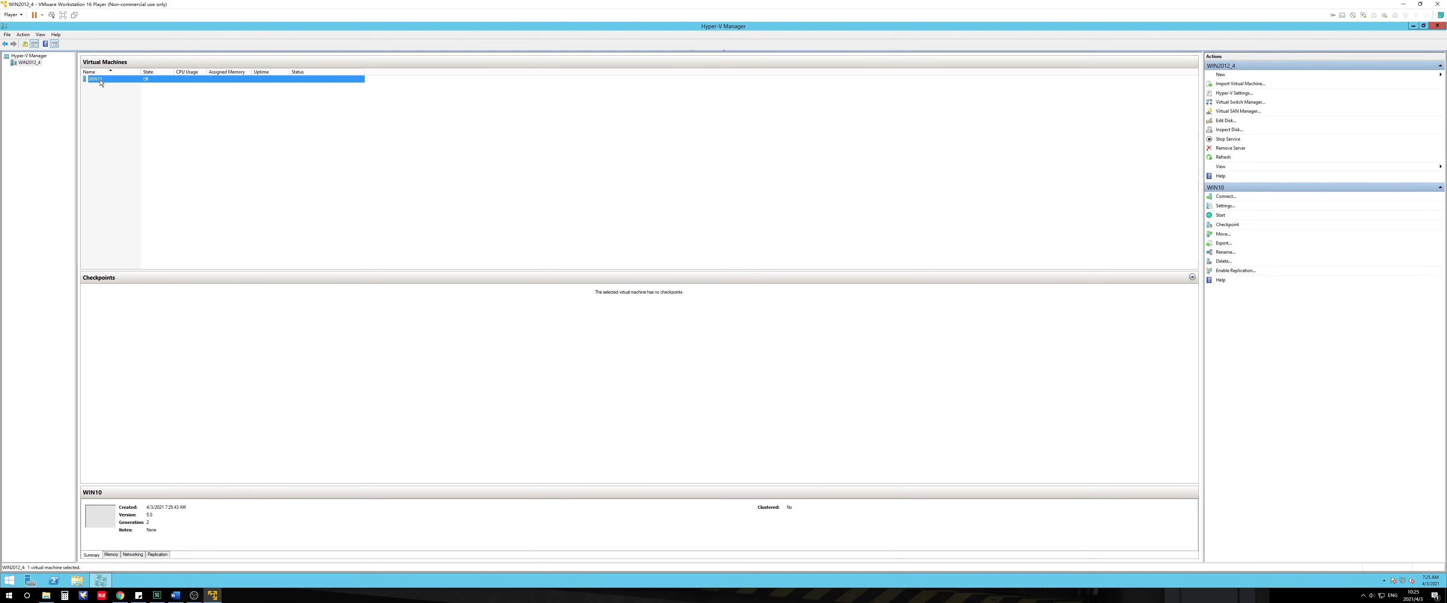
pyautogui.rightClick(119, 83)
pyautogui.click(138, 97)
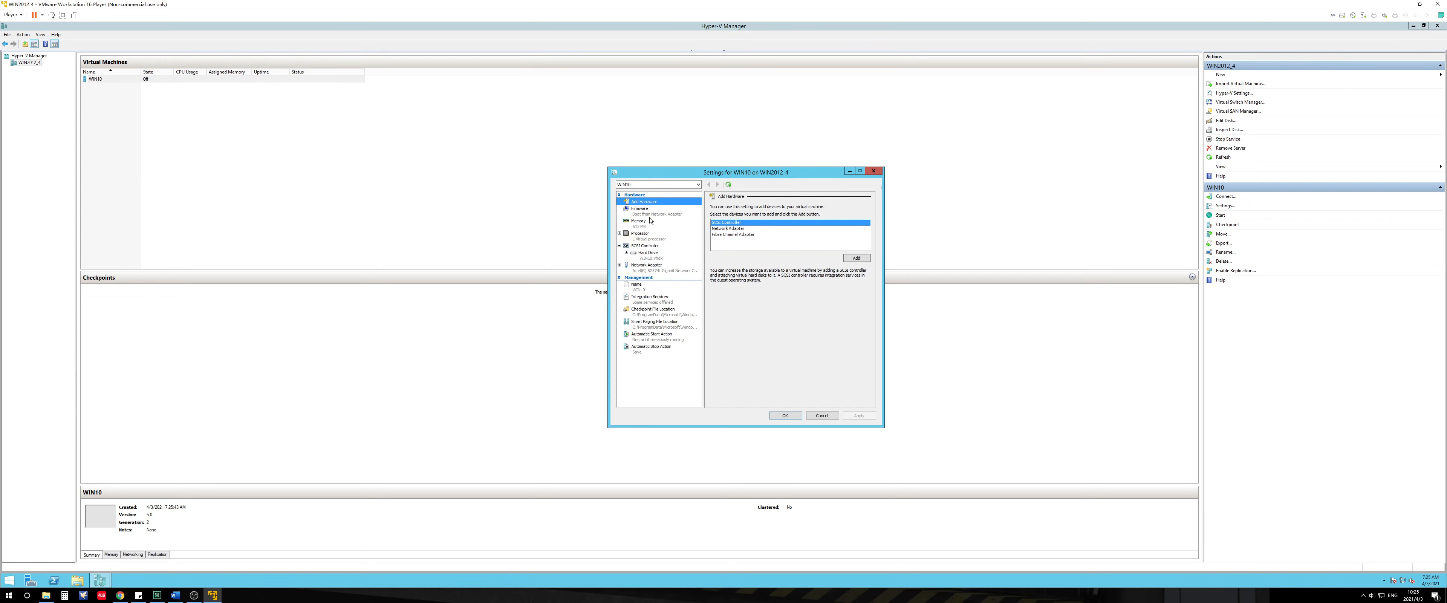
pyautogui.click(641, 214)
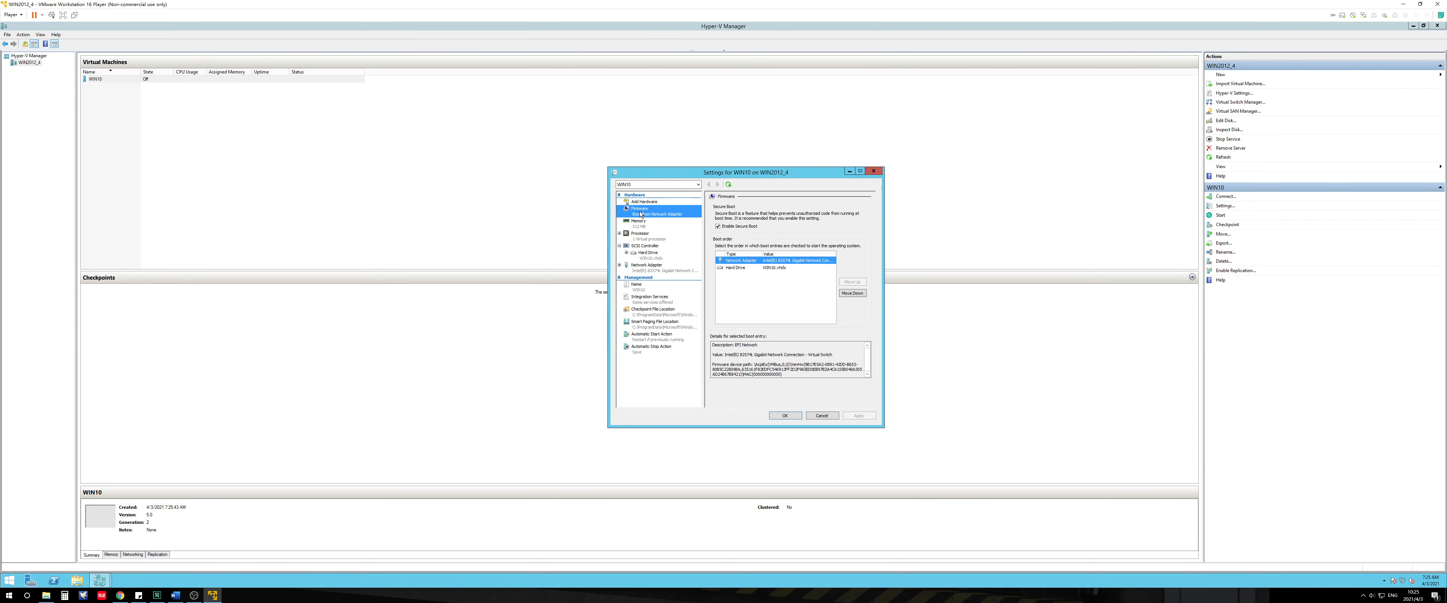
# Step: Examine the network adapter and hard drive entries in the firmware boot order and the options for reordering them
pyautogui.click(732, 267)
pyautogui.click(751, 262)
pyautogui.click(757, 267)
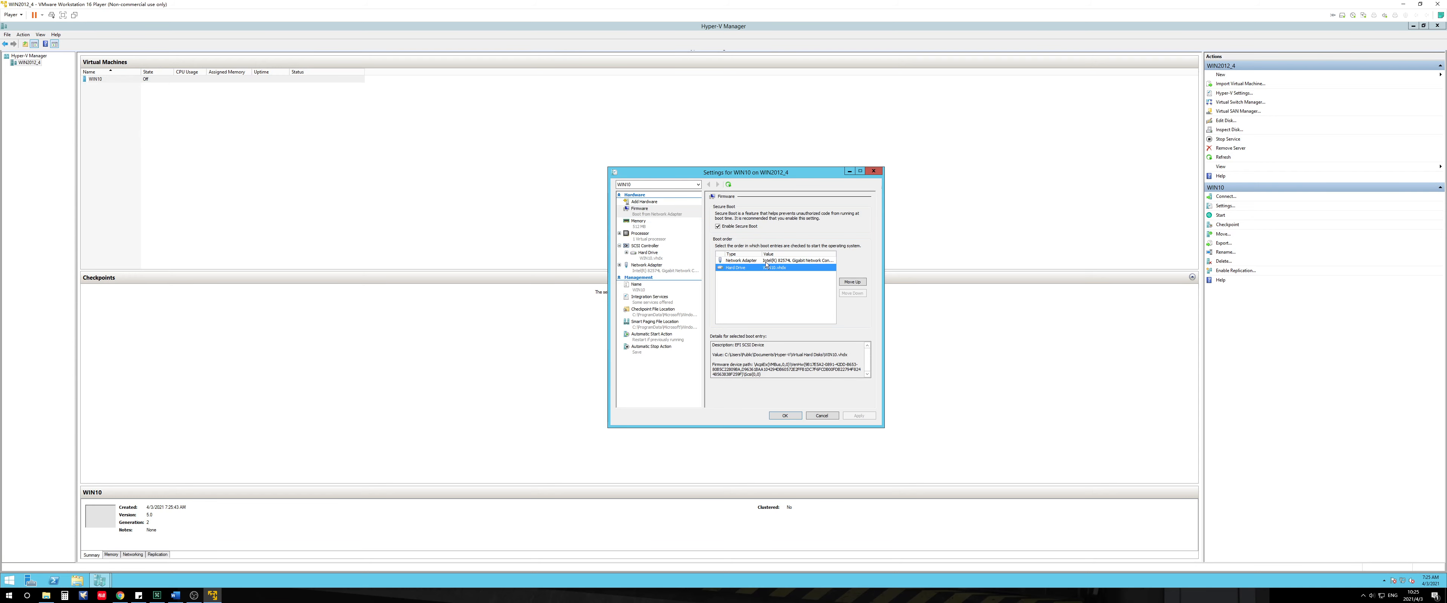
pyautogui.click(765, 261)
pyautogui.click(771, 267)
pyautogui.click(770, 261)
pyautogui.click(772, 268)
pyautogui.click(772, 261)
pyautogui.click(852, 293)
pyautogui.click(852, 282)
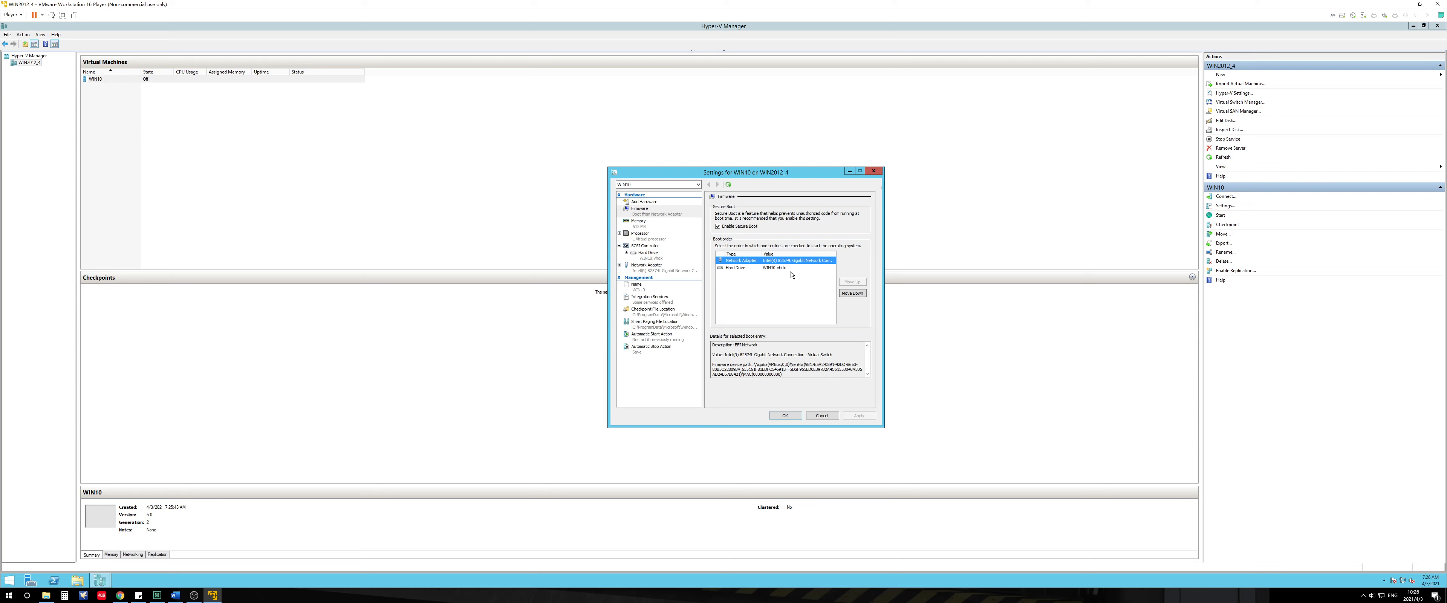
# Step: Review WIN10's startup memory, virtual processor count, SCSI controller and hard drive settings
pyautogui.click(641, 224)
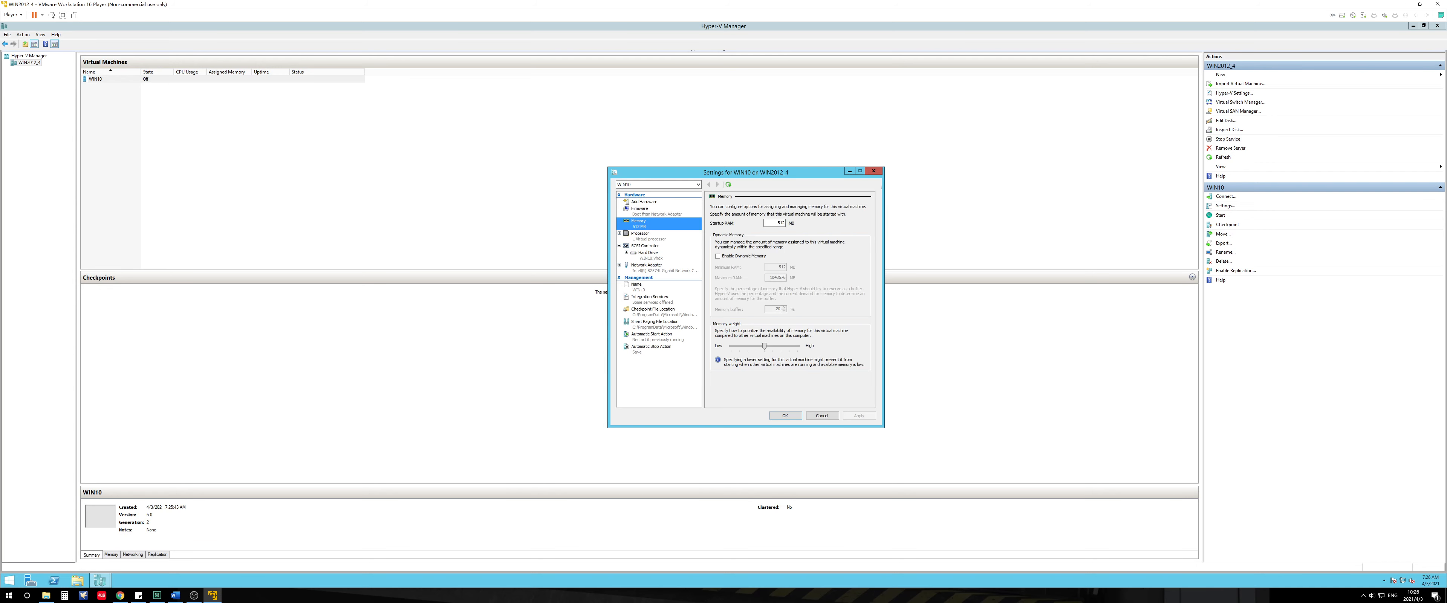
pyautogui.doubleClick(775, 224)
pyautogui.click(647, 239)
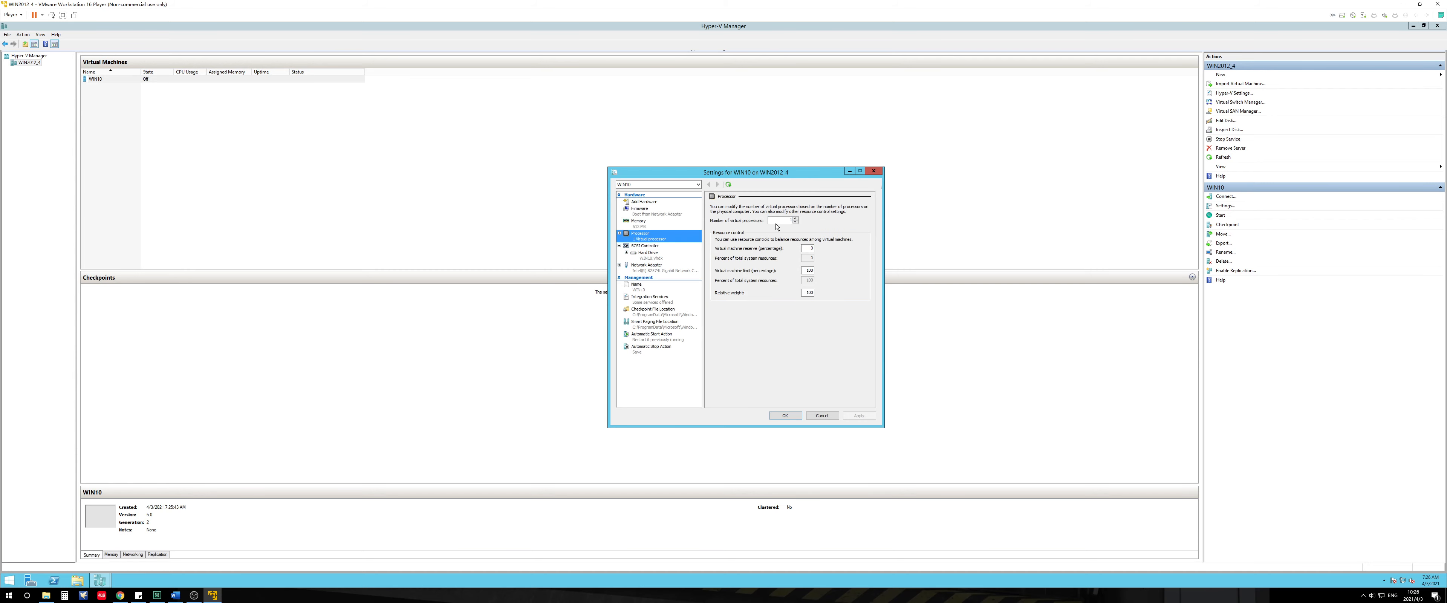
pyautogui.doubleClick(791, 220)
pyautogui.click(651, 246)
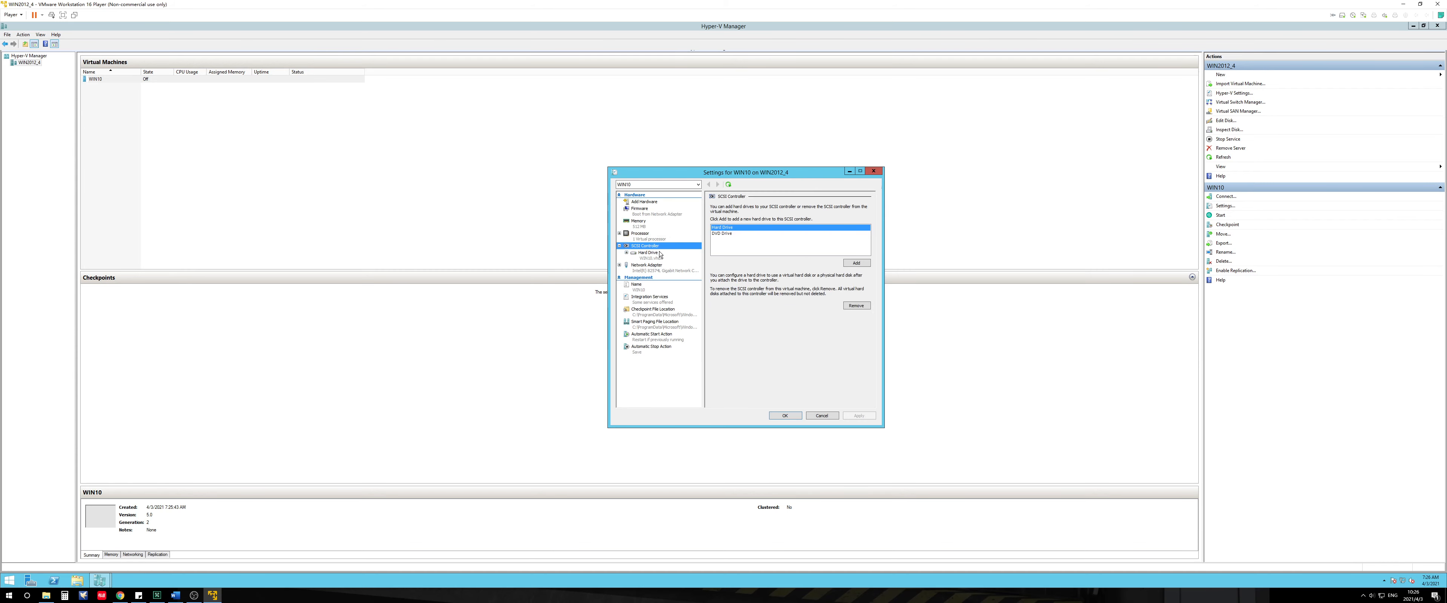
pyautogui.click(660, 259)
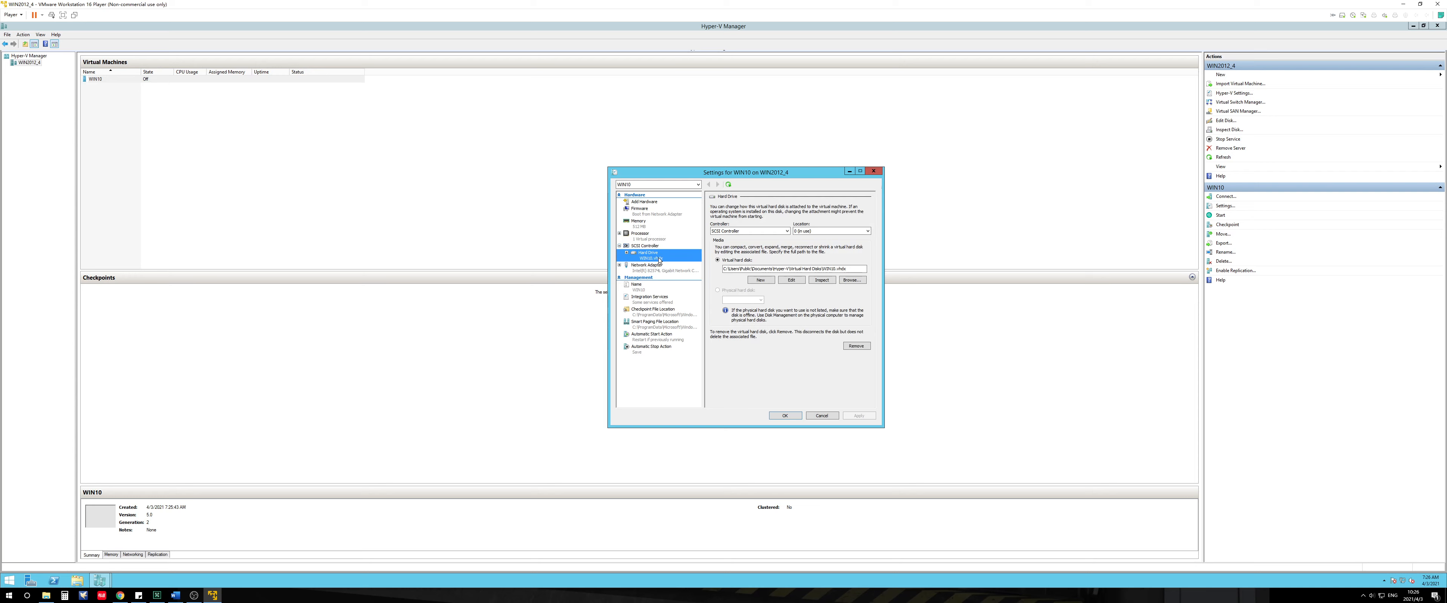
# Step: Review WIN10's network adapter settings and the list of management settings, and close the settings without changes
pyautogui.click(663, 271)
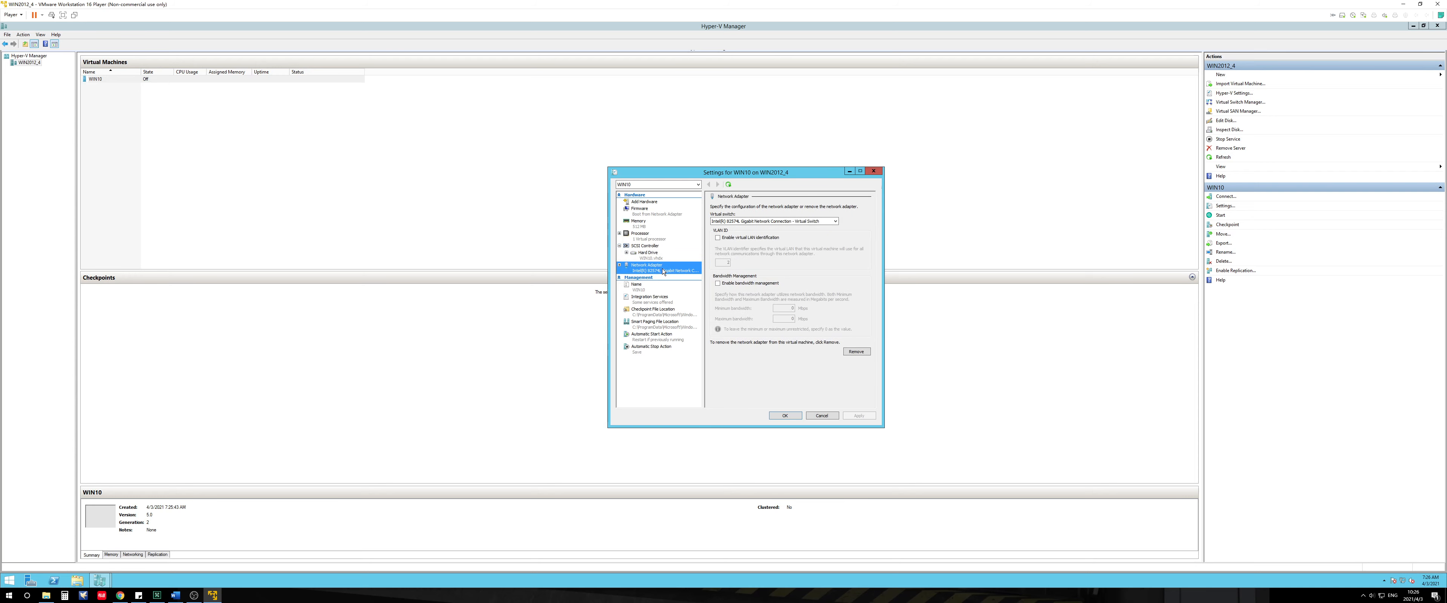
pyautogui.click(619, 277)
pyautogui.click(619, 278)
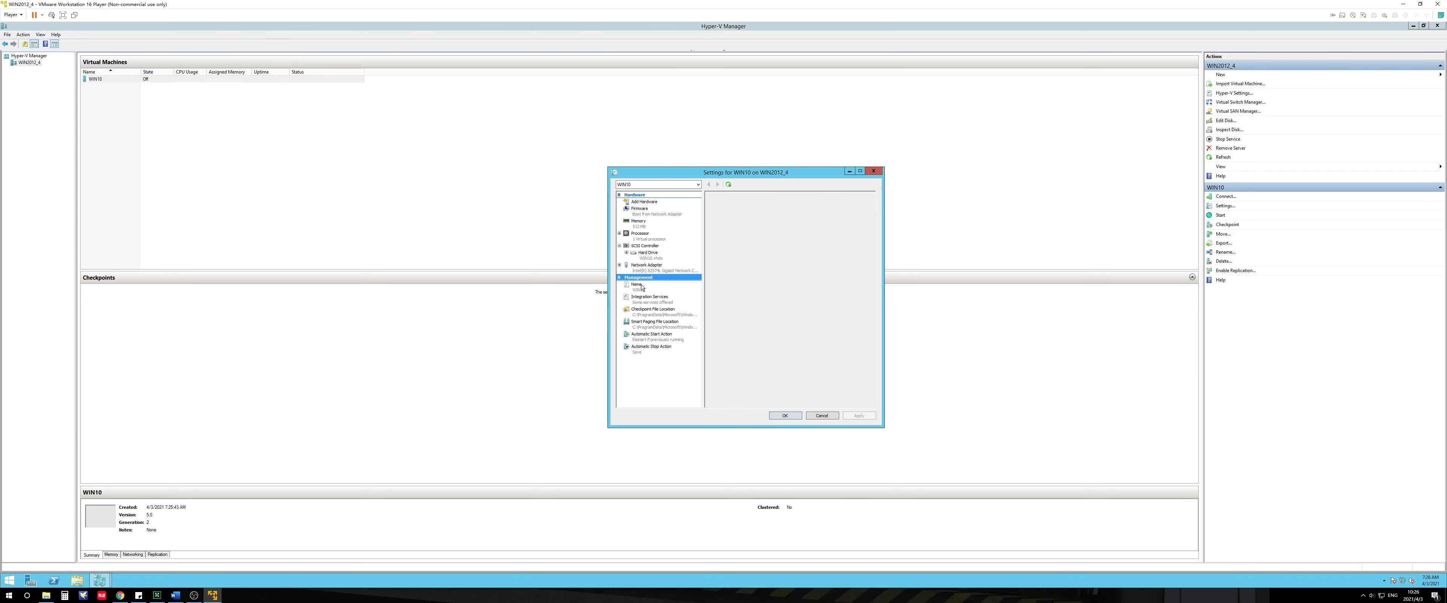
pyautogui.click(873, 171)
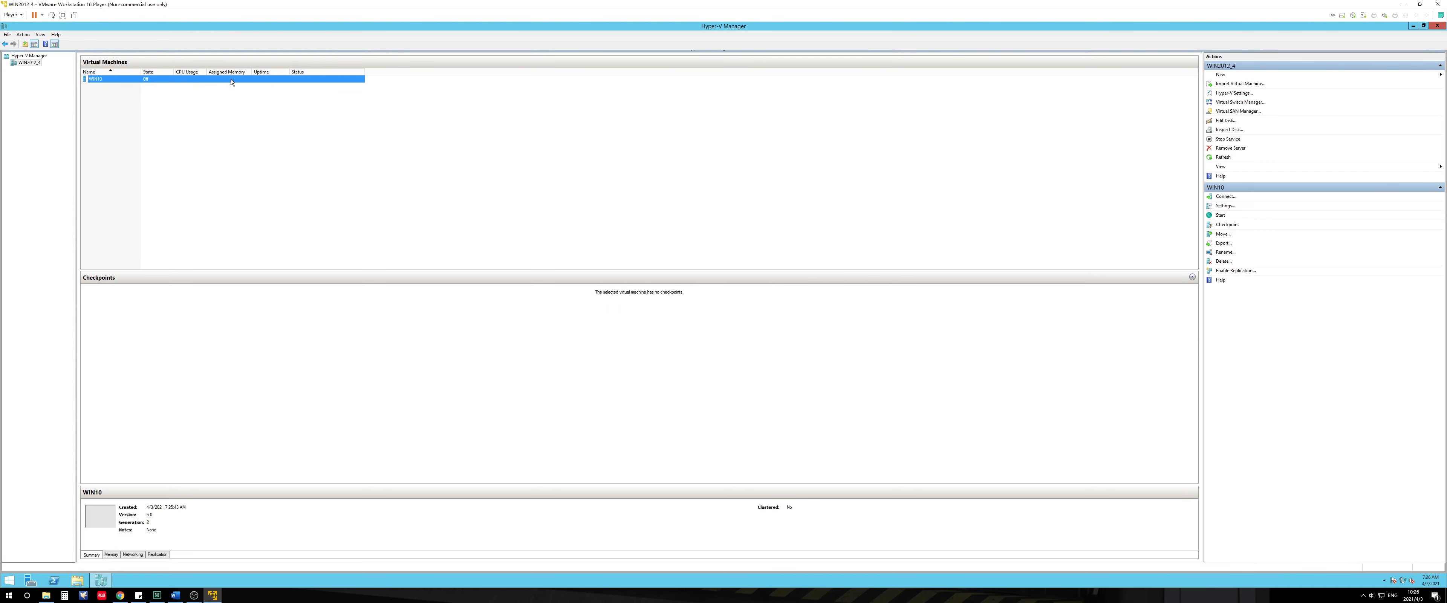
# Step: Connect to the WIN10 virtual machine, move its connection window aside and check the available media options
pyautogui.rightClick(195, 78)
pyautogui.click(211, 85)
pyautogui.moveTo(673, 202); pyautogui.dragTo(769, 208)
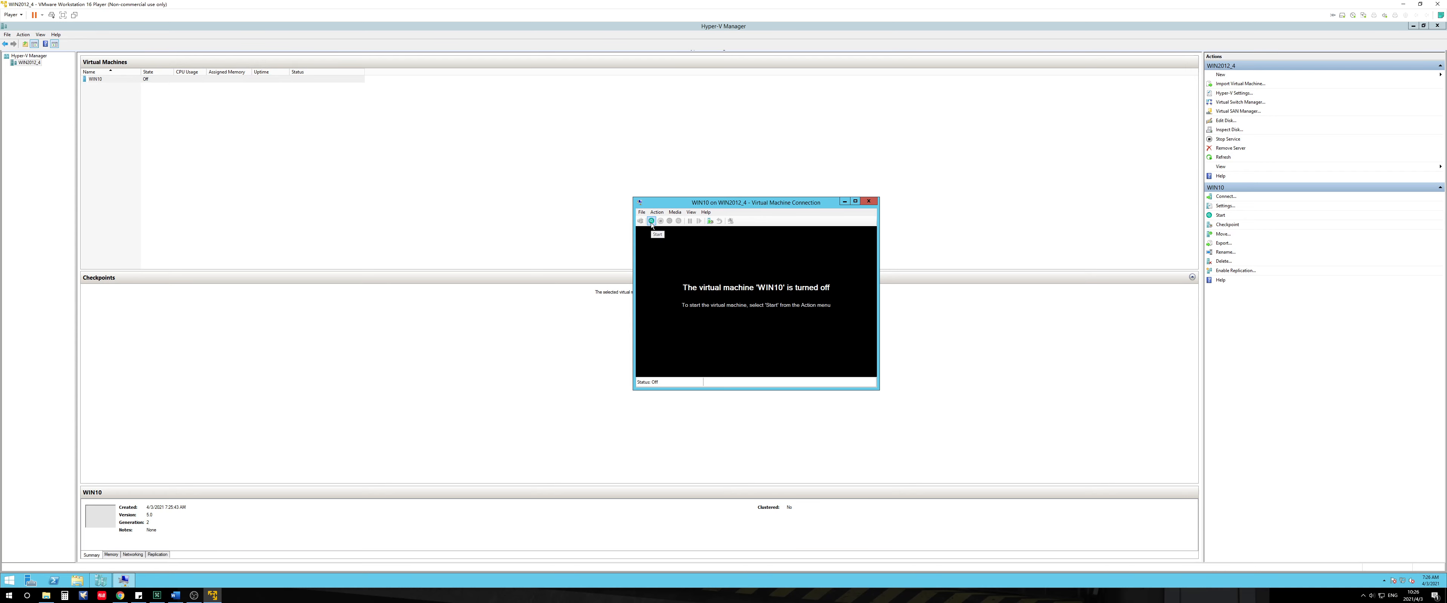
pyautogui.click(675, 212)
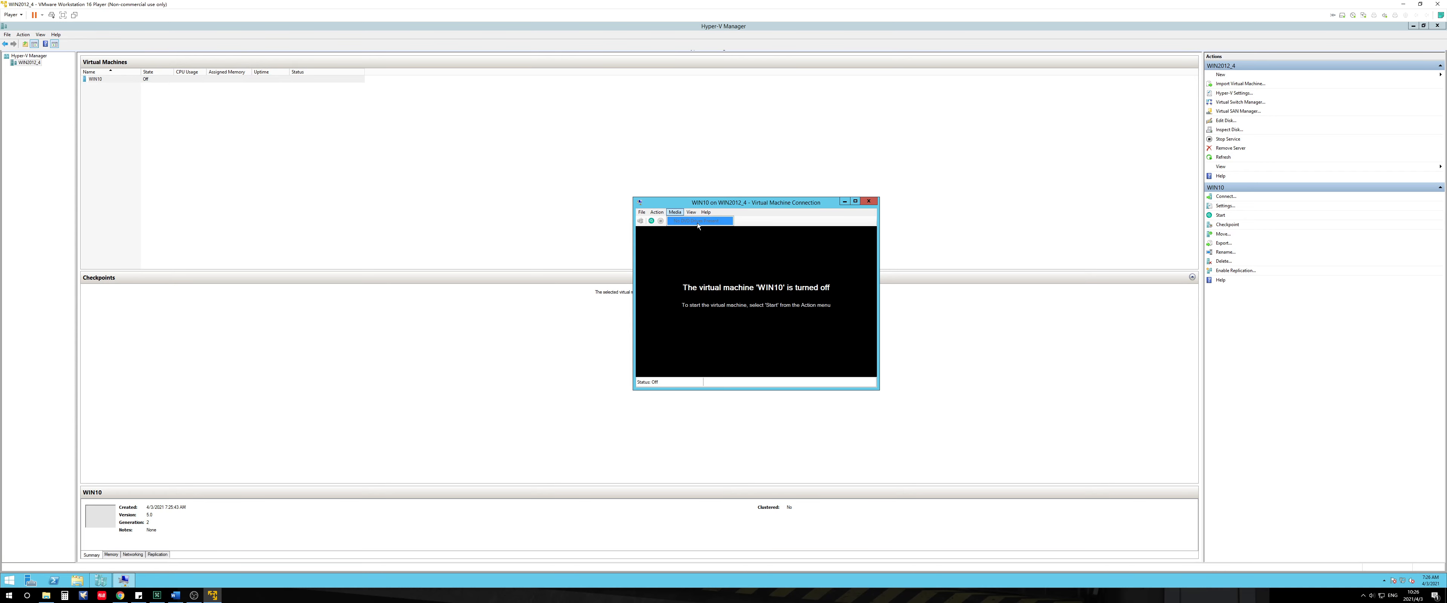
pyautogui.click(781, 204)
# Step: Open the VMware settings of the WIN2012_4 virtual machine and compare its hard disk and CD/DVD (SATA) devices
pyautogui.click(12, 14)
pyautogui.moveTo(56, 91)
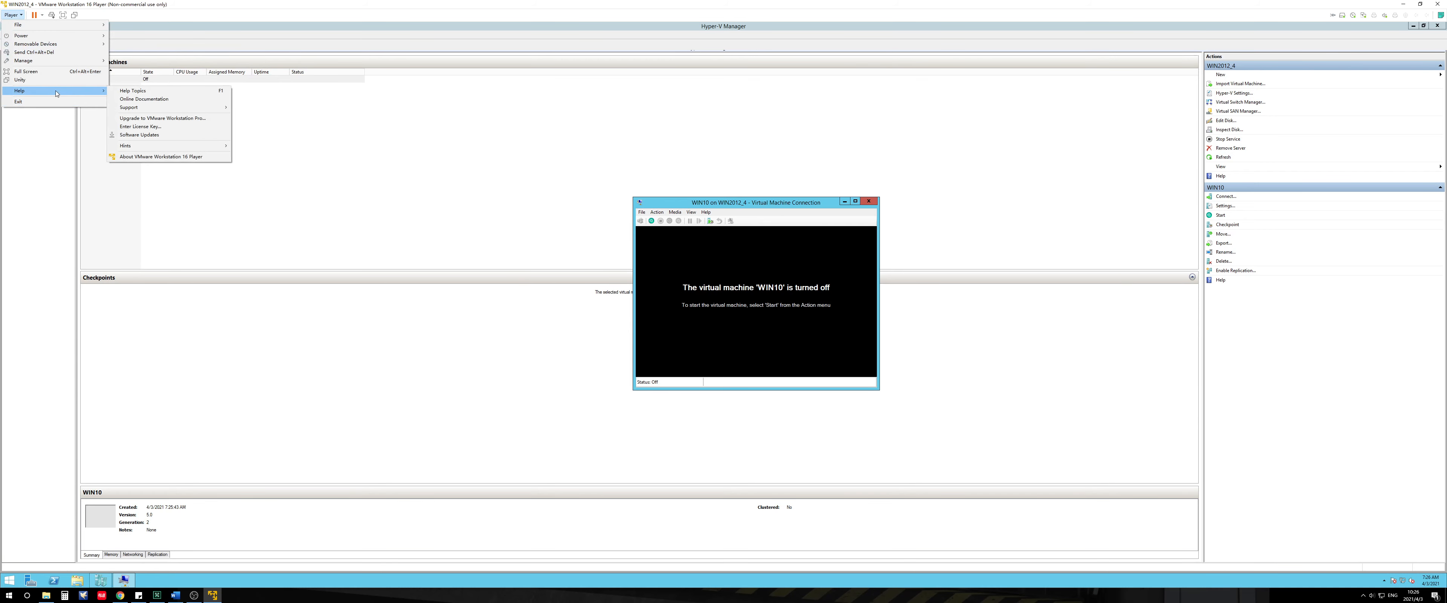
pyautogui.moveTo(34, 60)
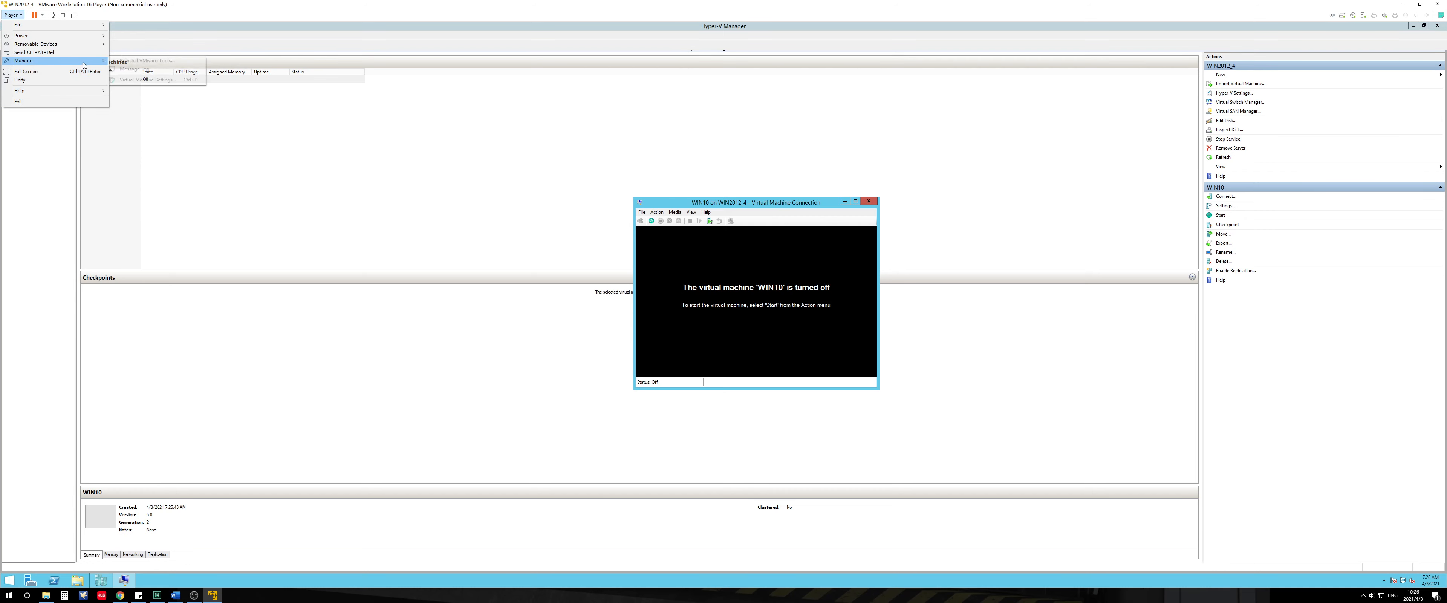
pyautogui.click(146, 81)
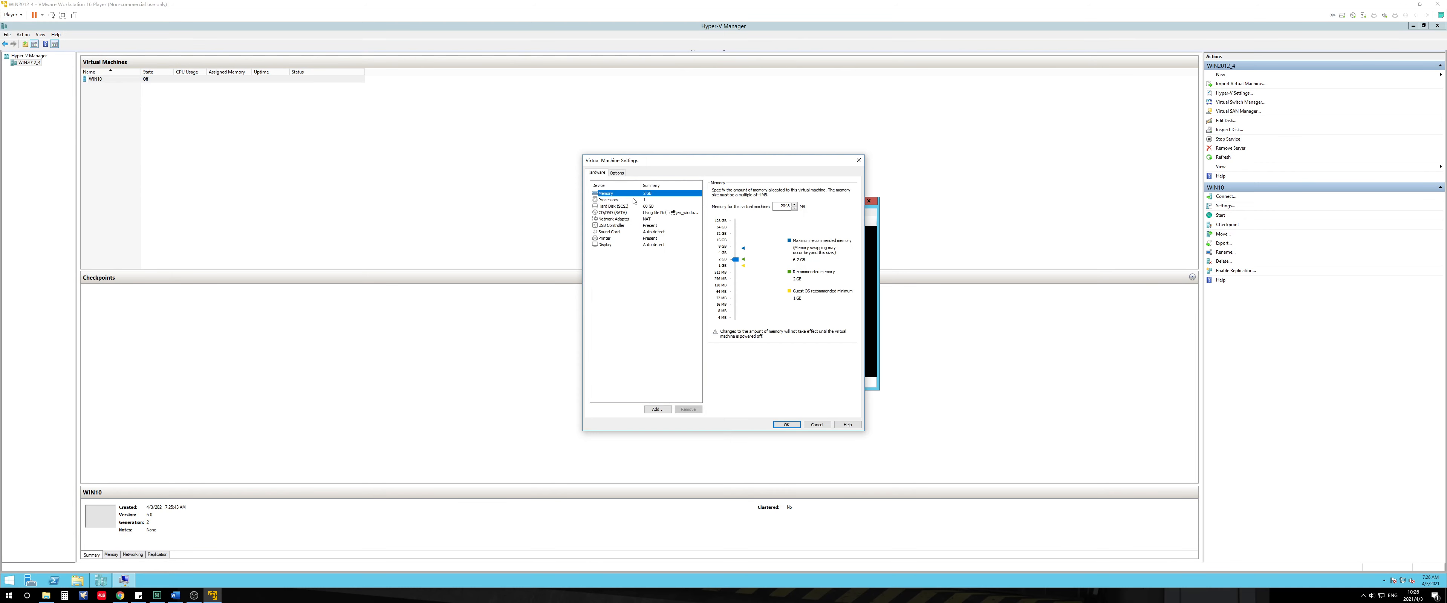
pyautogui.click(621, 206)
pyautogui.click(614, 212)
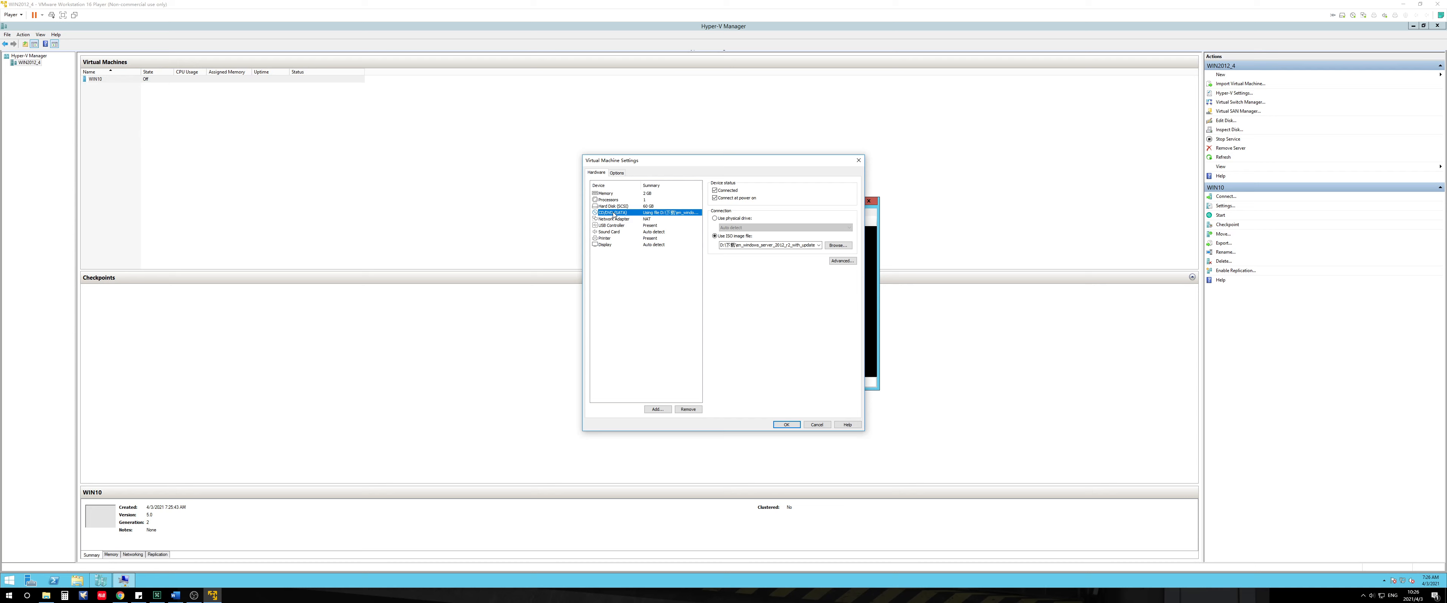
pyautogui.click(618, 207)
pyautogui.click(620, 212)
# Step: Inspect the advanced settings of the CD/DVD (SATA) device and close the VMware settings unchanged
pyautogui.click(842, 260)
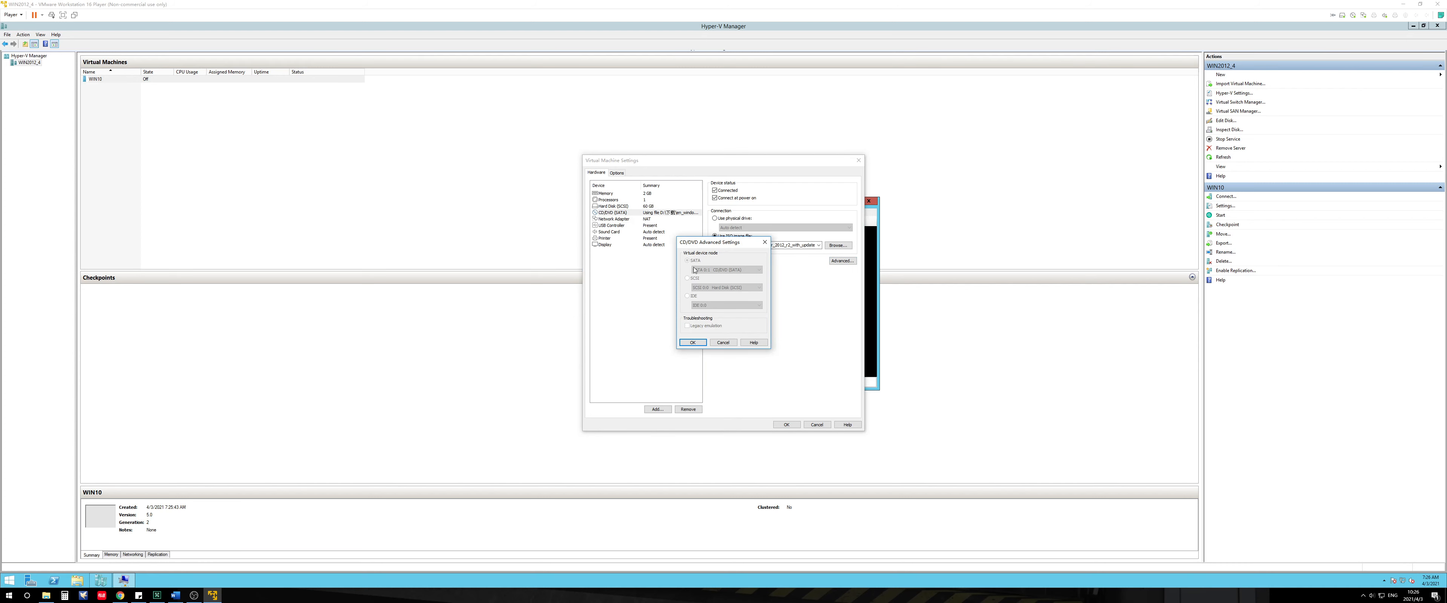
pyautogui.click(764, 242)
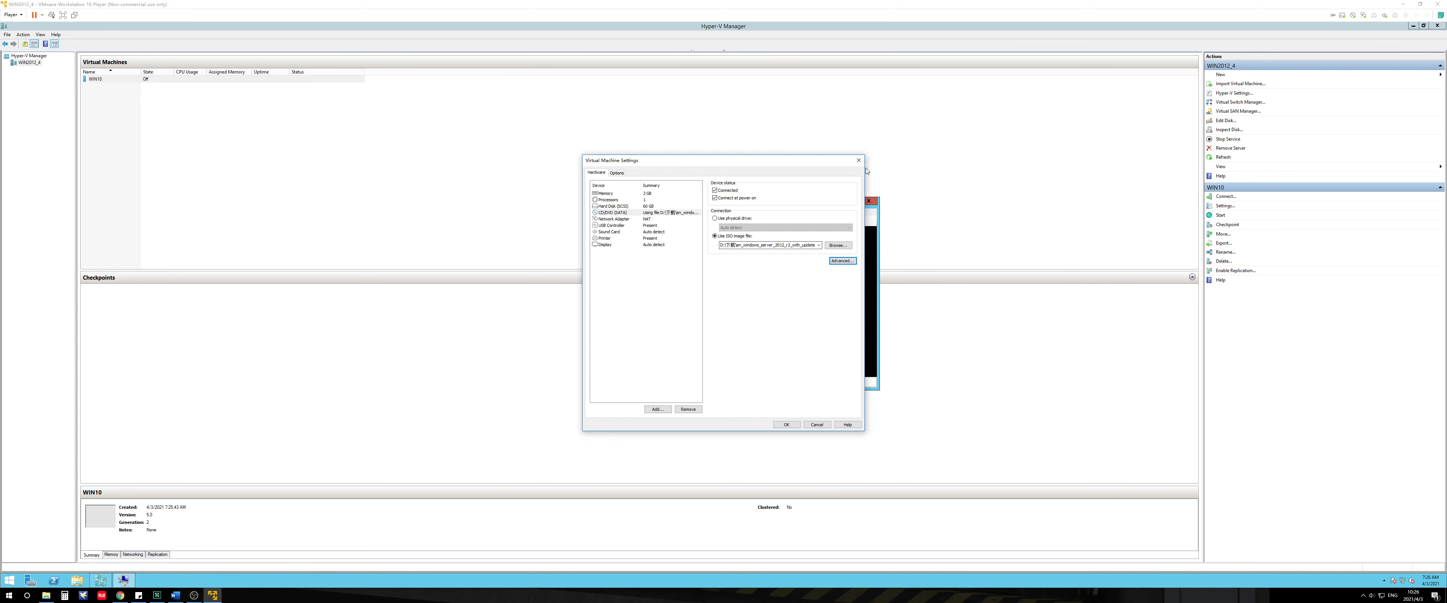
pyautogui.click(858, 160)
# Step: Recheck WIN10's media options and consult the Word guide's step on choosing the CD/DVD ISO image
pyautogui.click(676, 212)
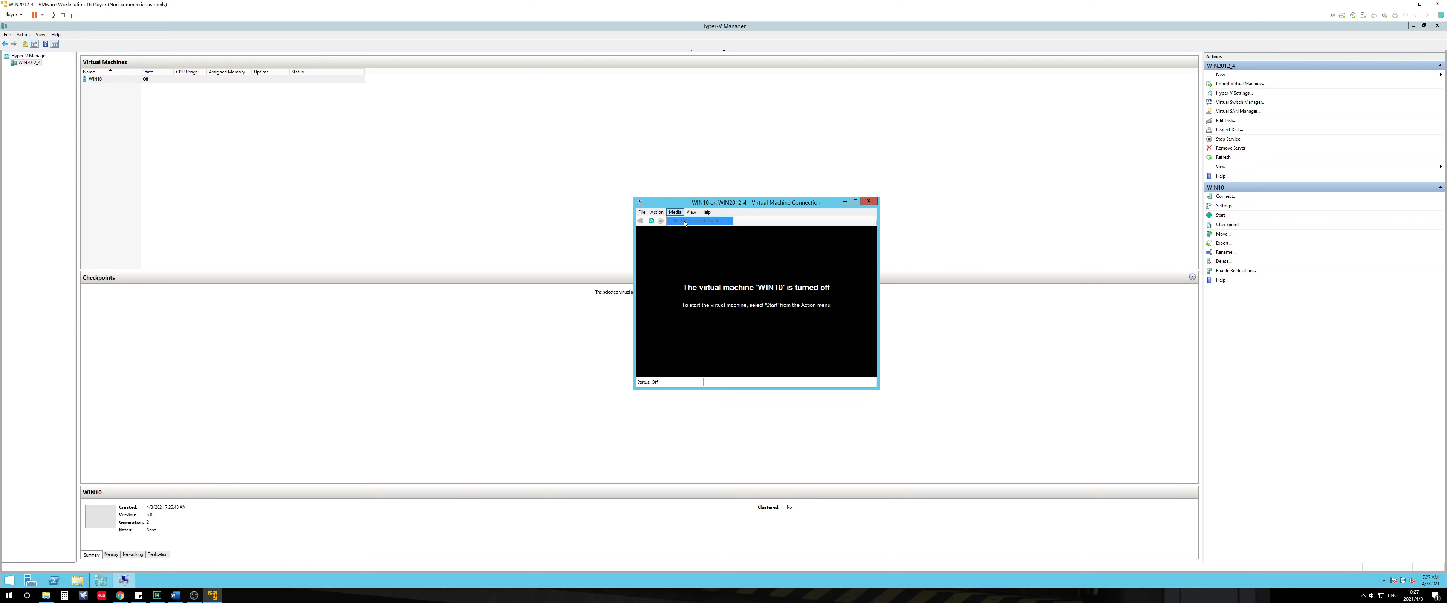
pyautogui.click(709, 203)
pyautogui.click(175, 594)
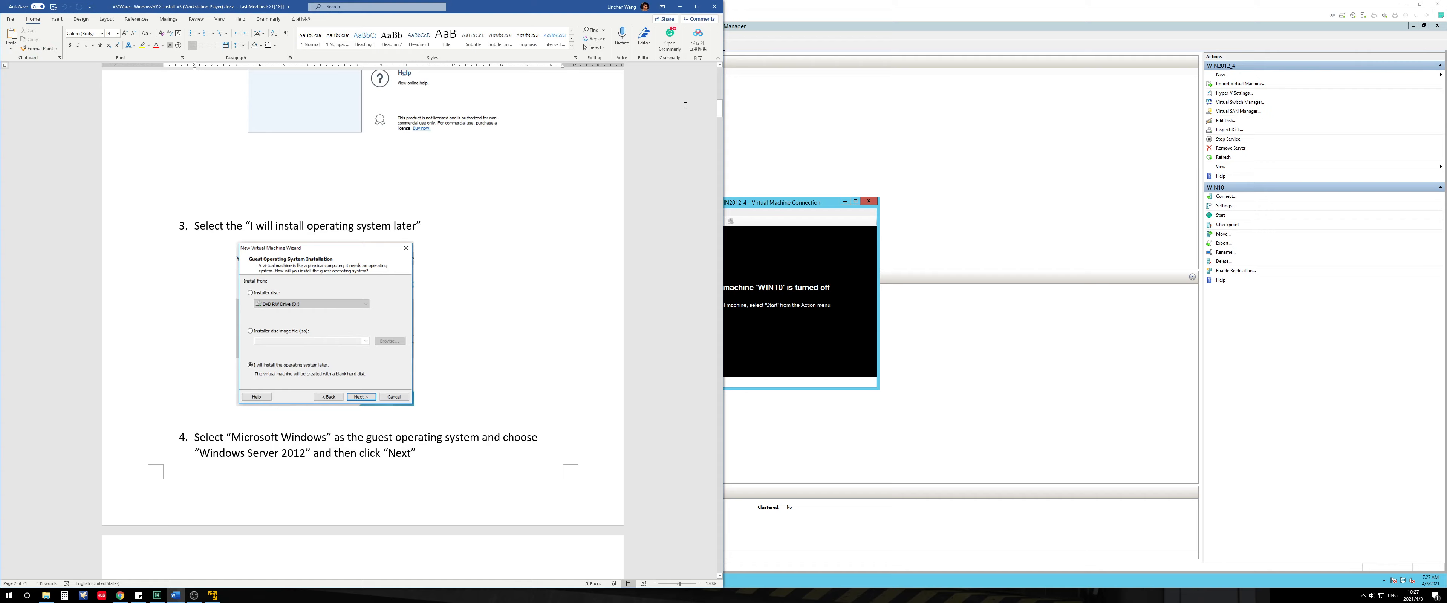
pyautogui.moveTo(719, 107); pyautogui.dragTo(710, 270)
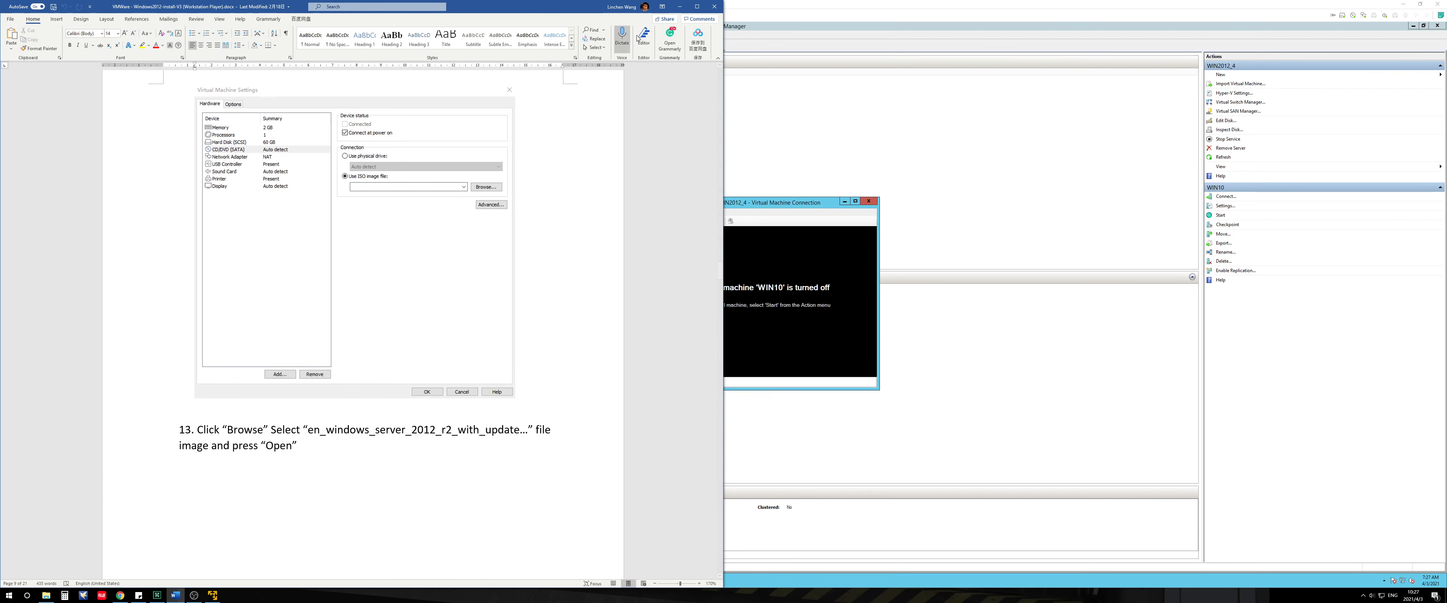
pyautogui.click(680, 6)
# Step: Check WIN10's DVD drive options once more and close its connection window
pyautogui.click(673, 213)
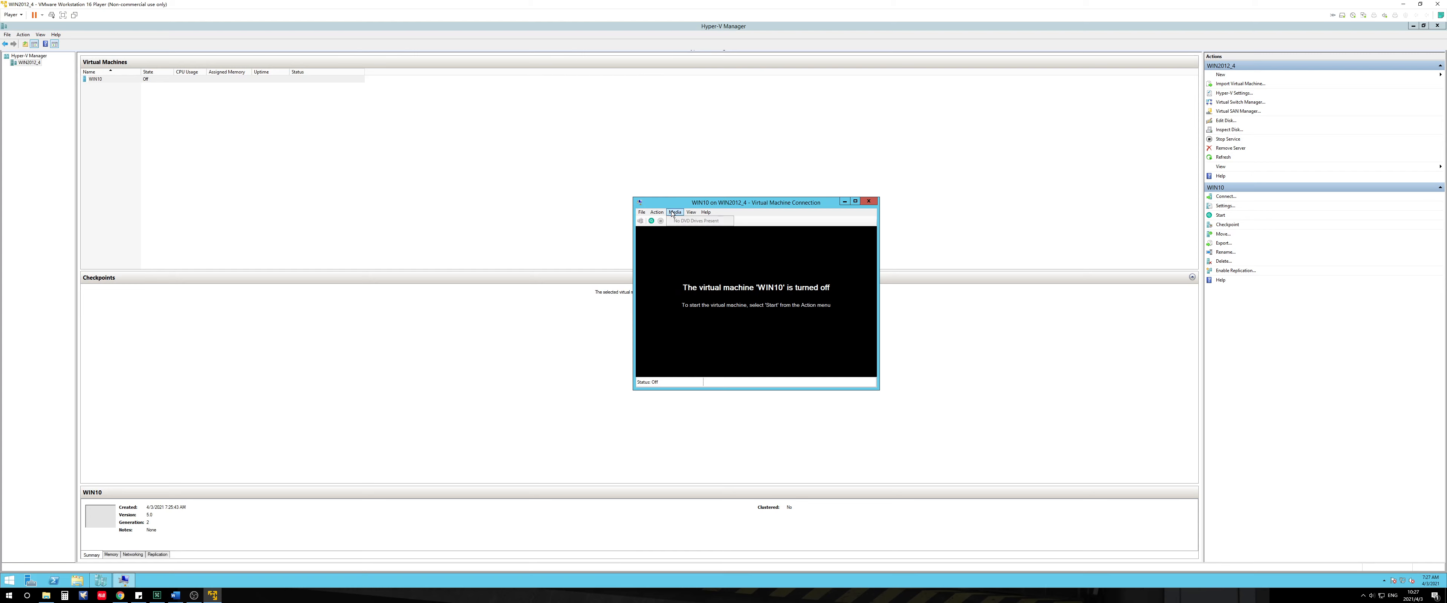
pyautogui.click(767, 223)
pyautogui.click(868, 201)
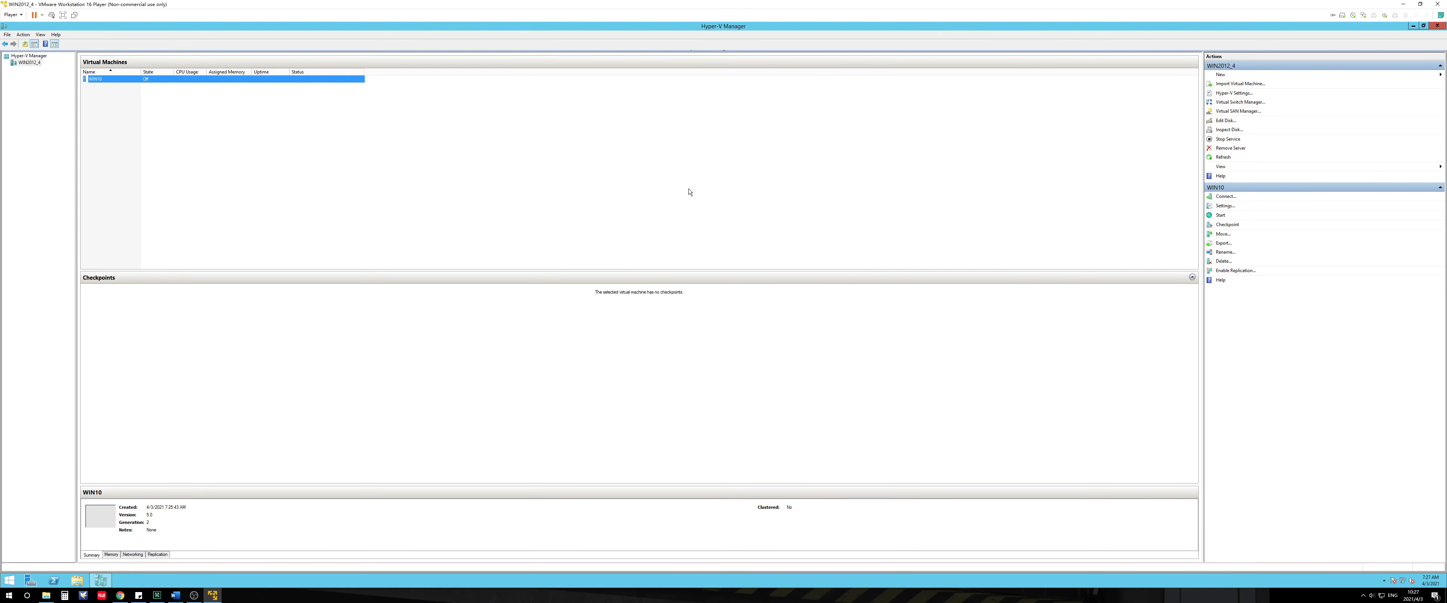
# Step: Open WIN10's settings, examine the device types offered for adding hardware, and close them unchanged
pyautogui.rightClick(122, 80)
pyautogui.click(140, 97)
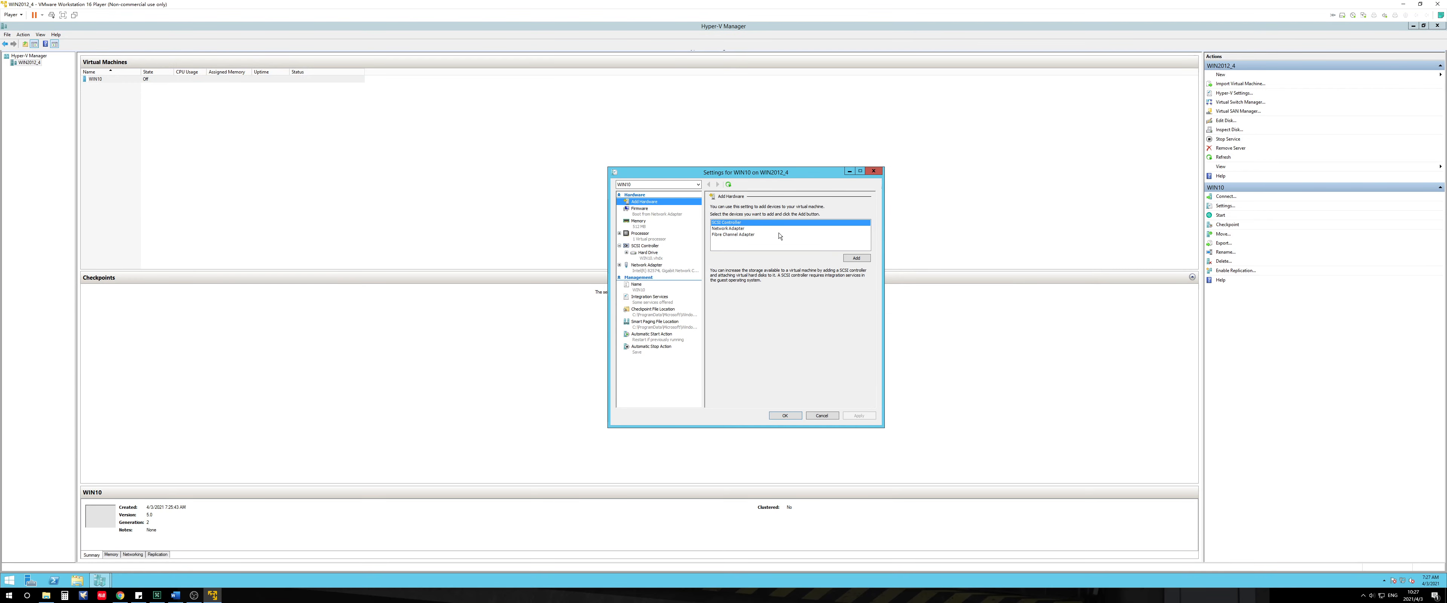
pyautogui.click(878, 172)
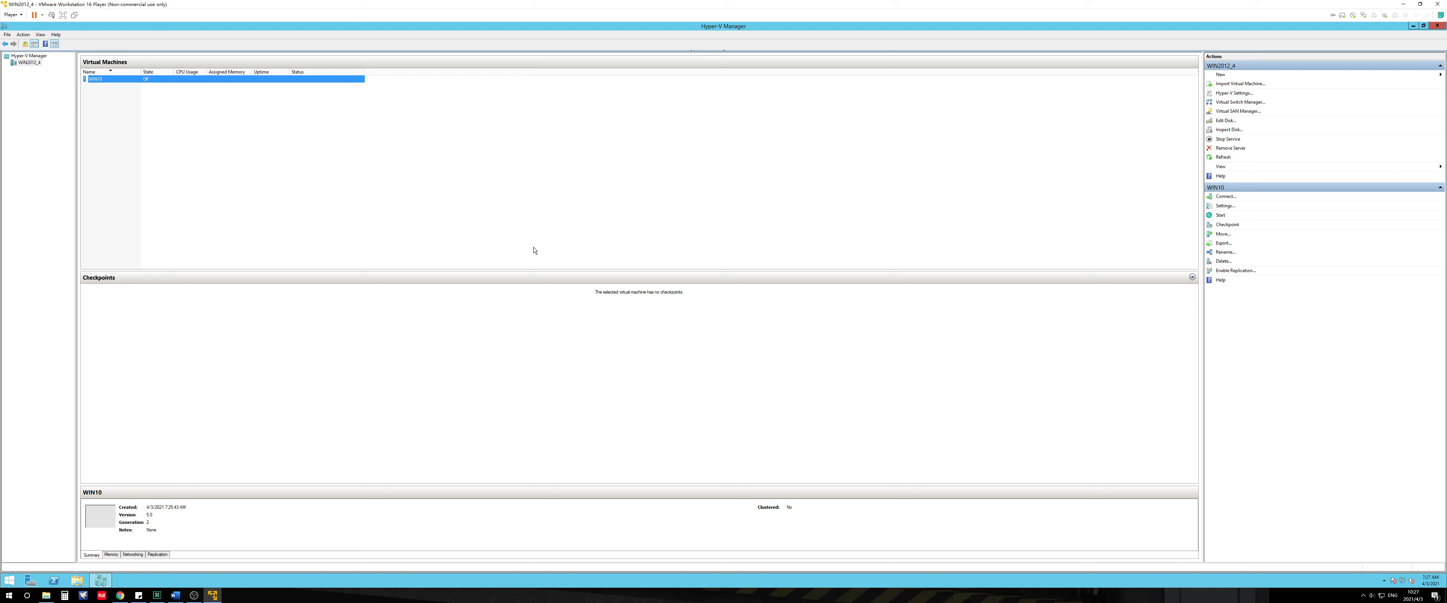
# Step: Glance at the Word guide, restore the Hyper-V Manager window to a smaller size and select the Hyper-V note file on the desktop
pyautogui.click(176, 595)
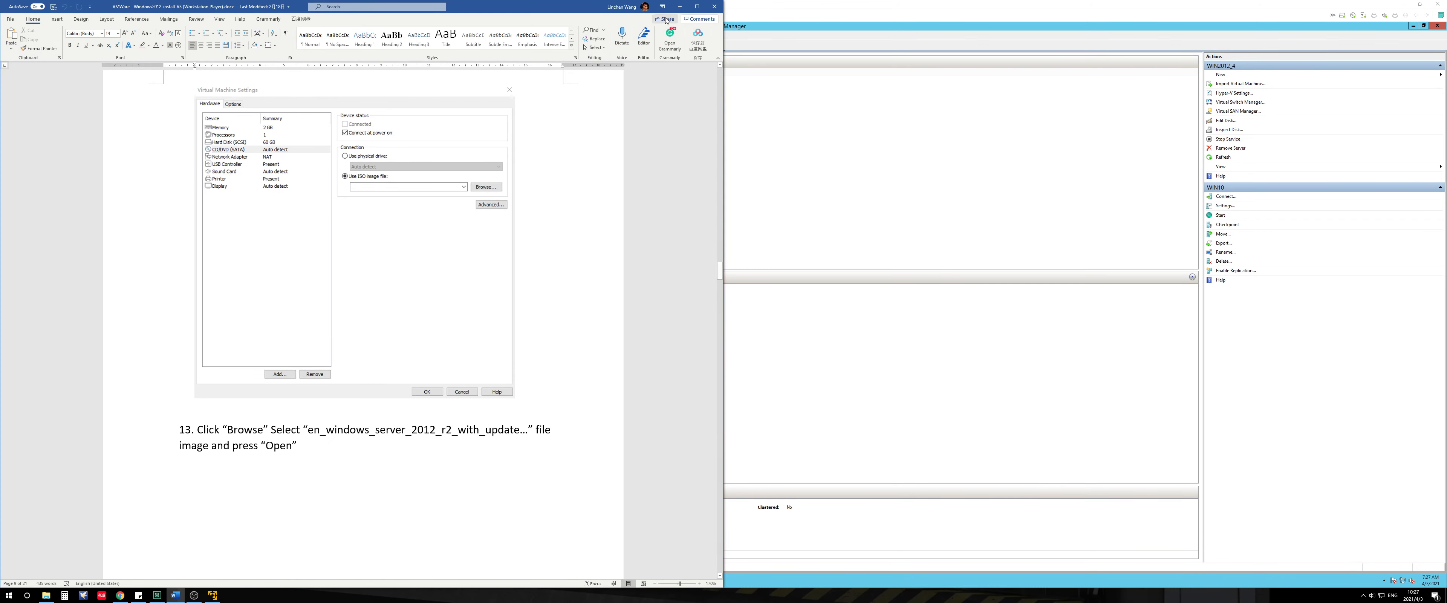
pyautogui.click(679, 6)
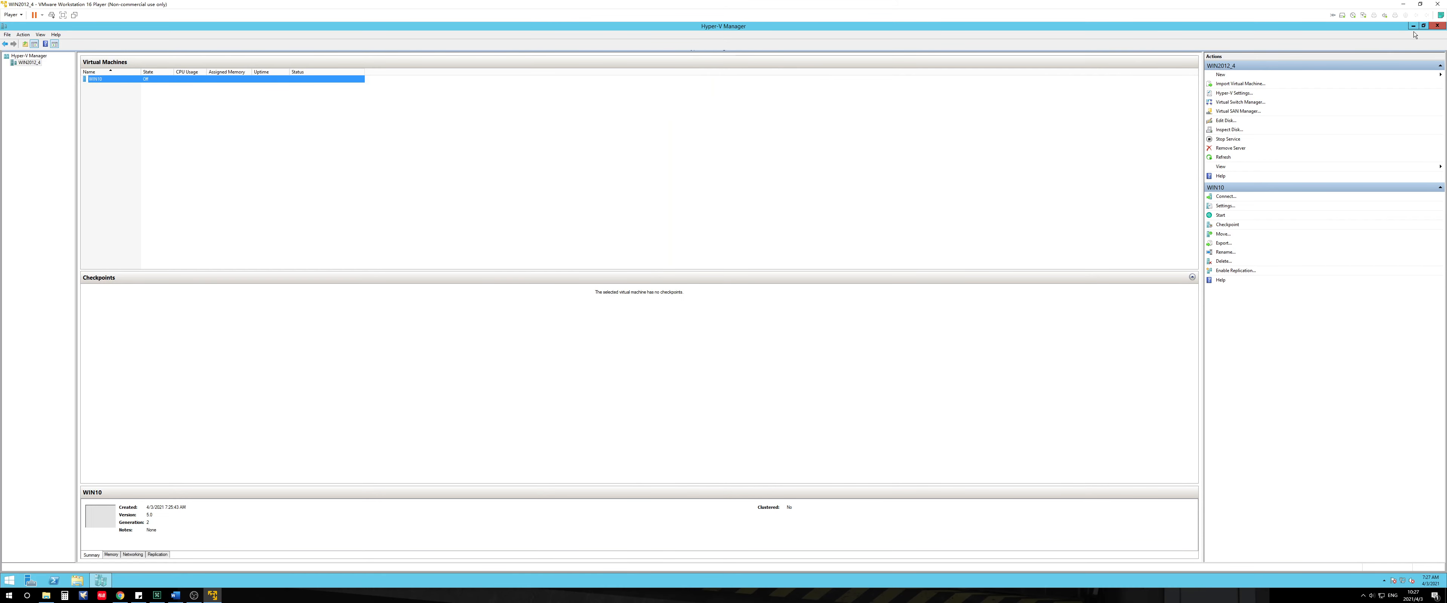
pyautogui.click(1423, 26)
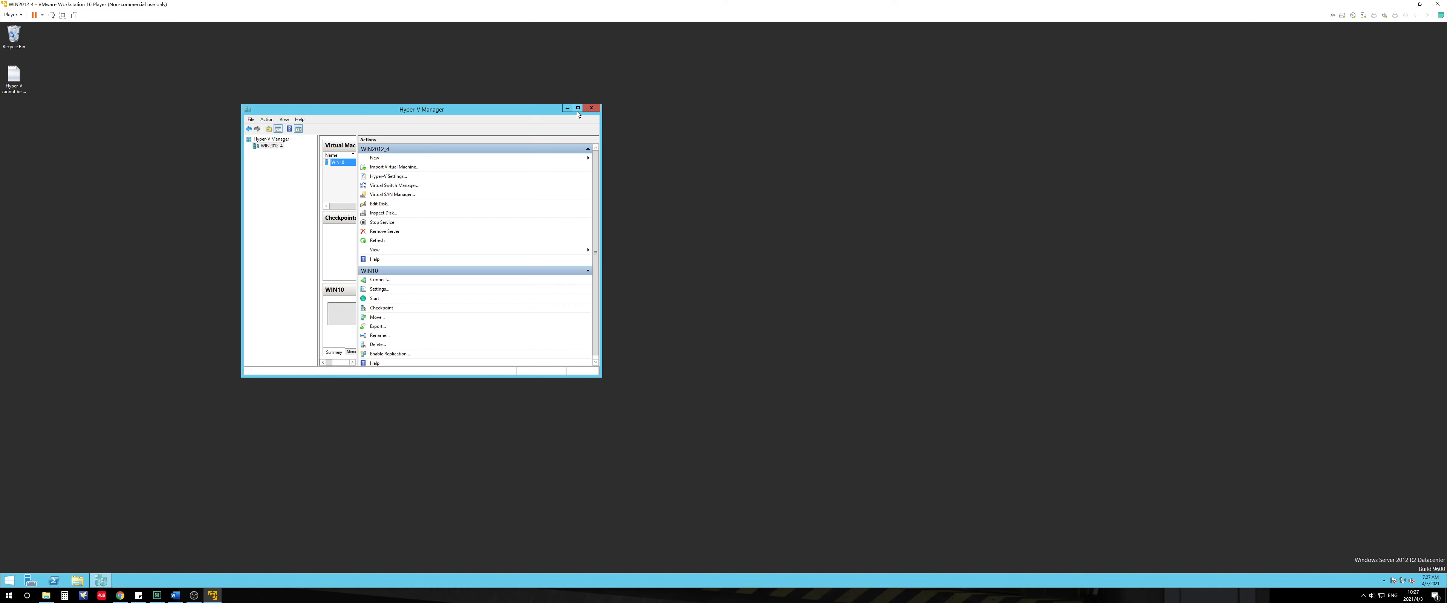
pyautogui.click(22, 79)
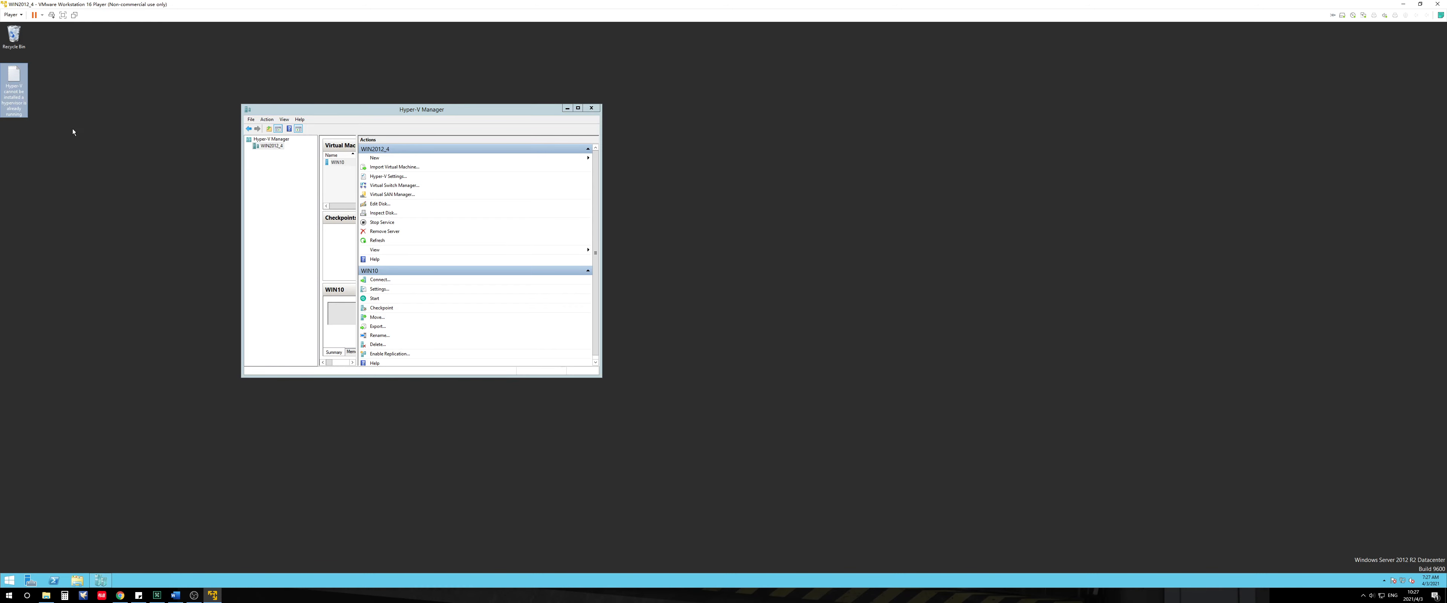
# Step: Find step 17 in the Word guide and highlight its hypervisor.cpuid.v0, mce.enable and vhu.enable configuration lines
pyautogui.click(177, 594)
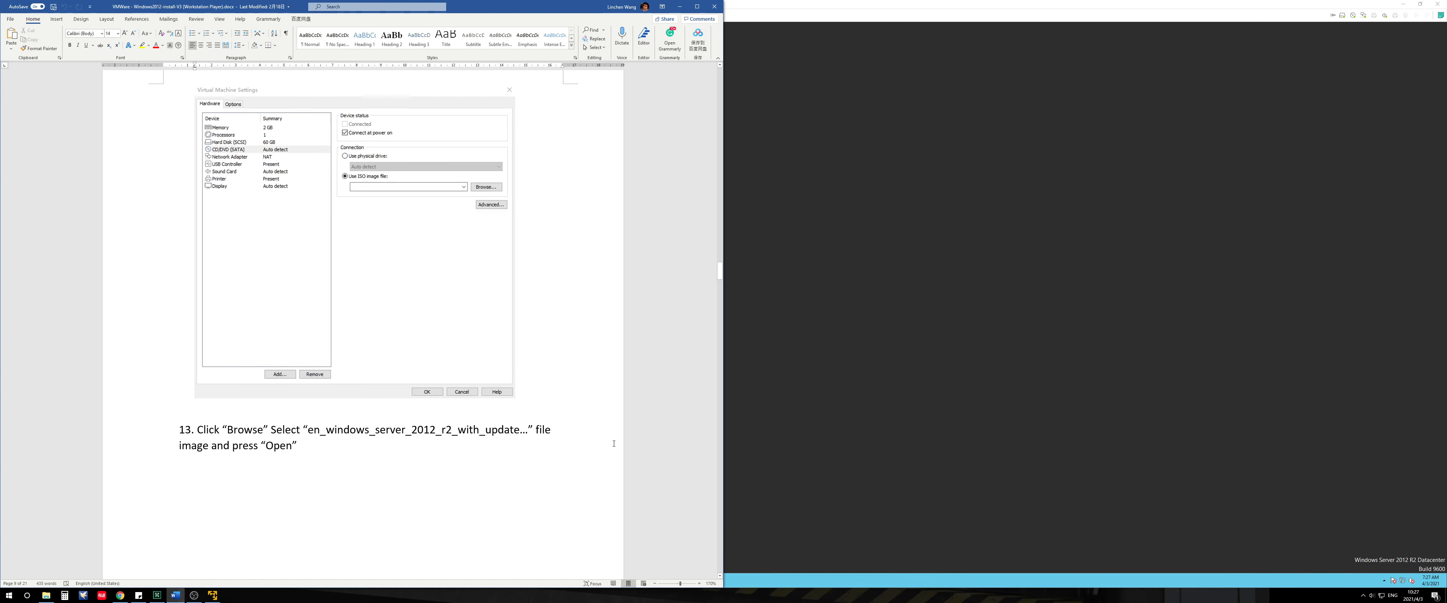
pyautogui.moveTo(720, 271); pyautogui.dragTo(704, 373)
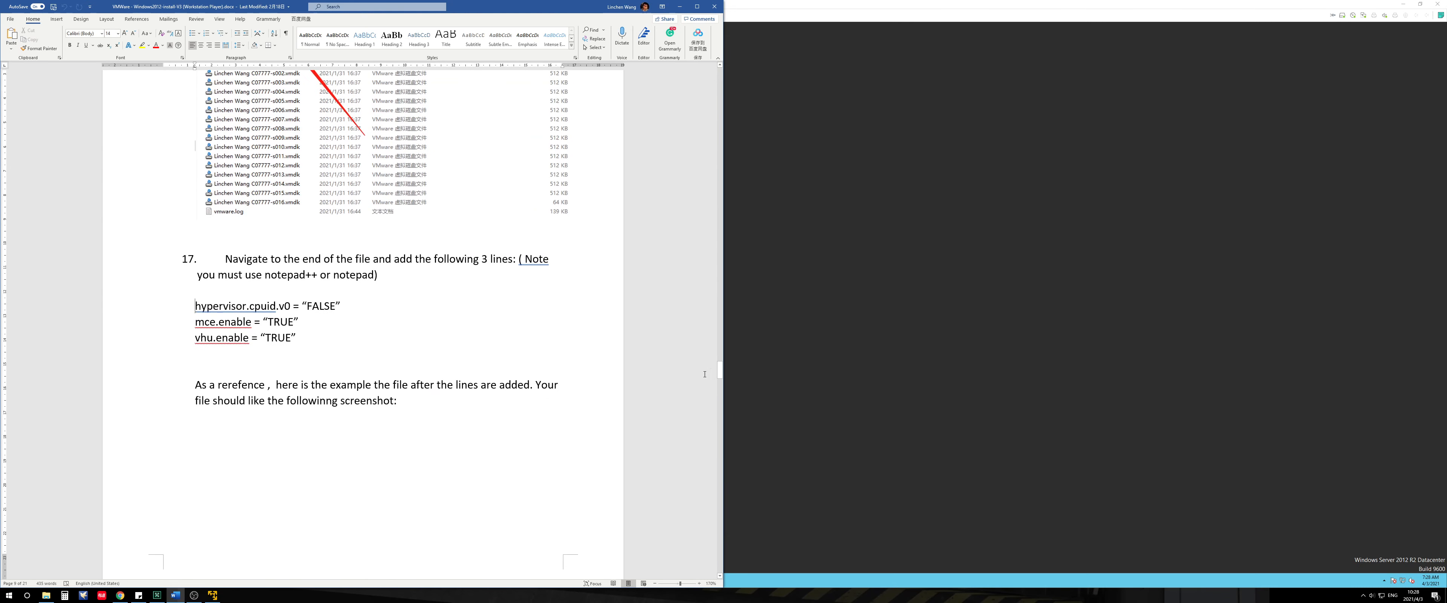
pyautogui.moveTo(303, 345); pyautogui.dragTo(178, 309)
pyautogui.click(388, 306)
pyautogui.click(682, 7)
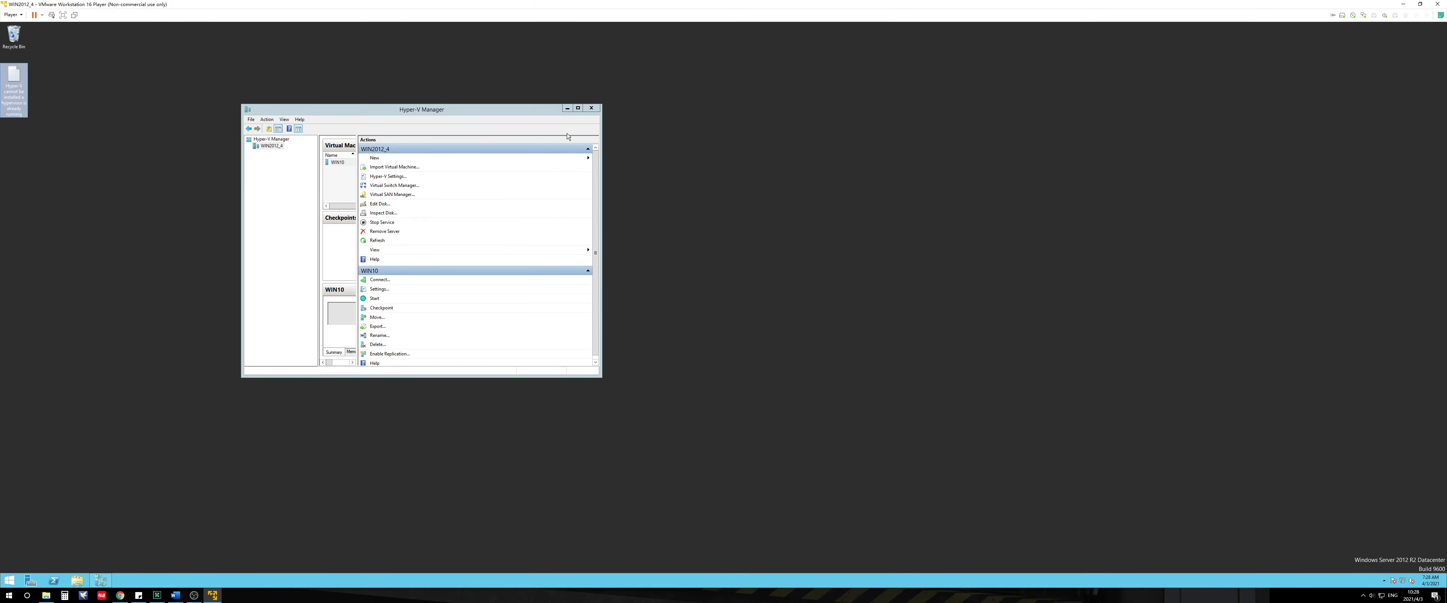
# Step: Maximize the Hyper-V Manager window and look at step 17 of the Word guide again before returning to it
pyautogui.click(578, 108)
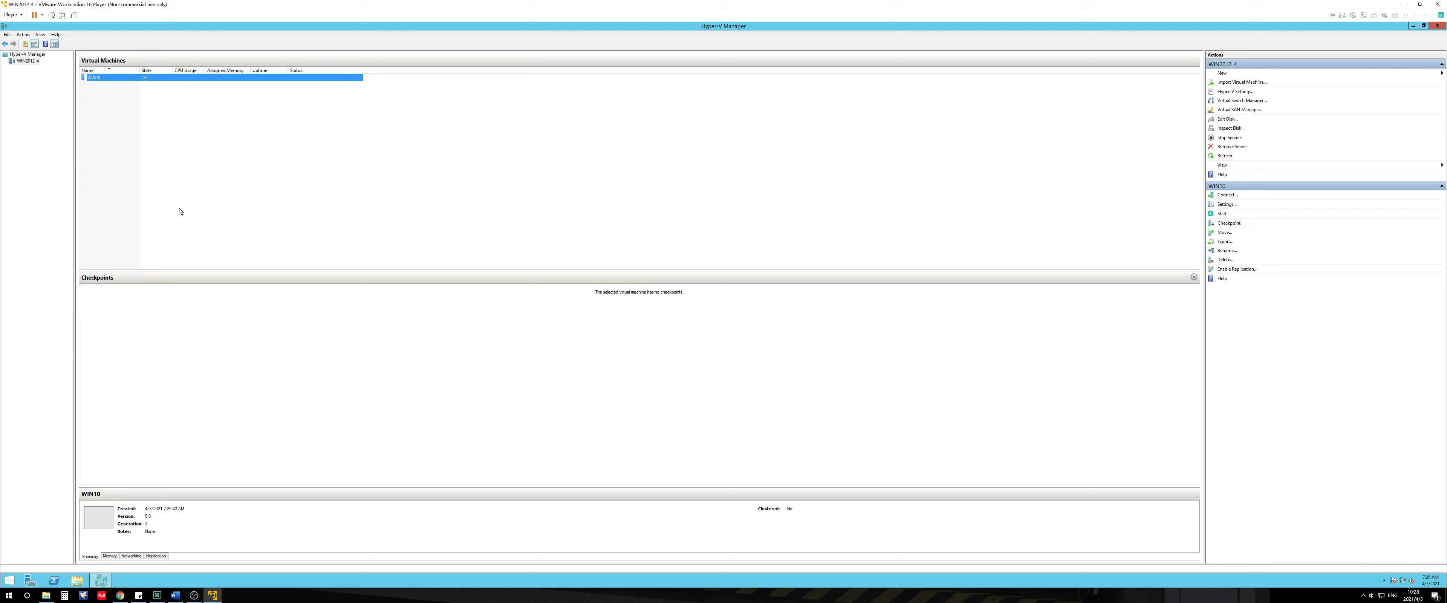
pyautogui.click(175, 595)
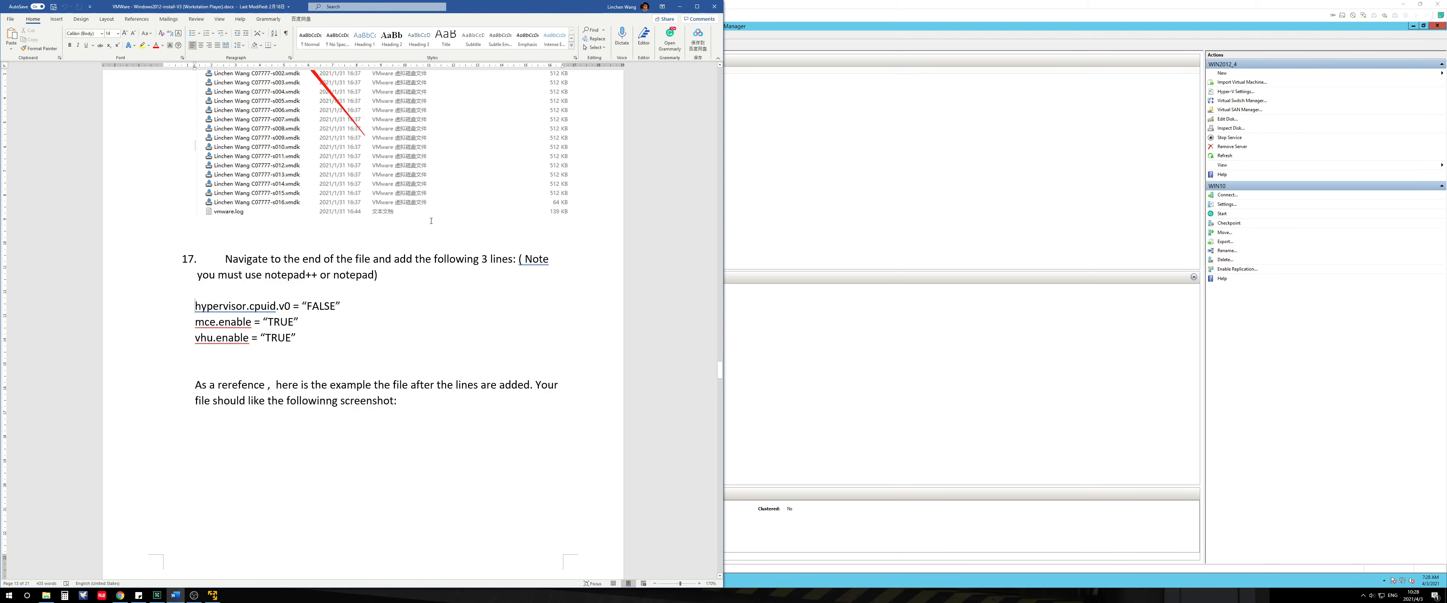
pyautogui.click(679, 7)
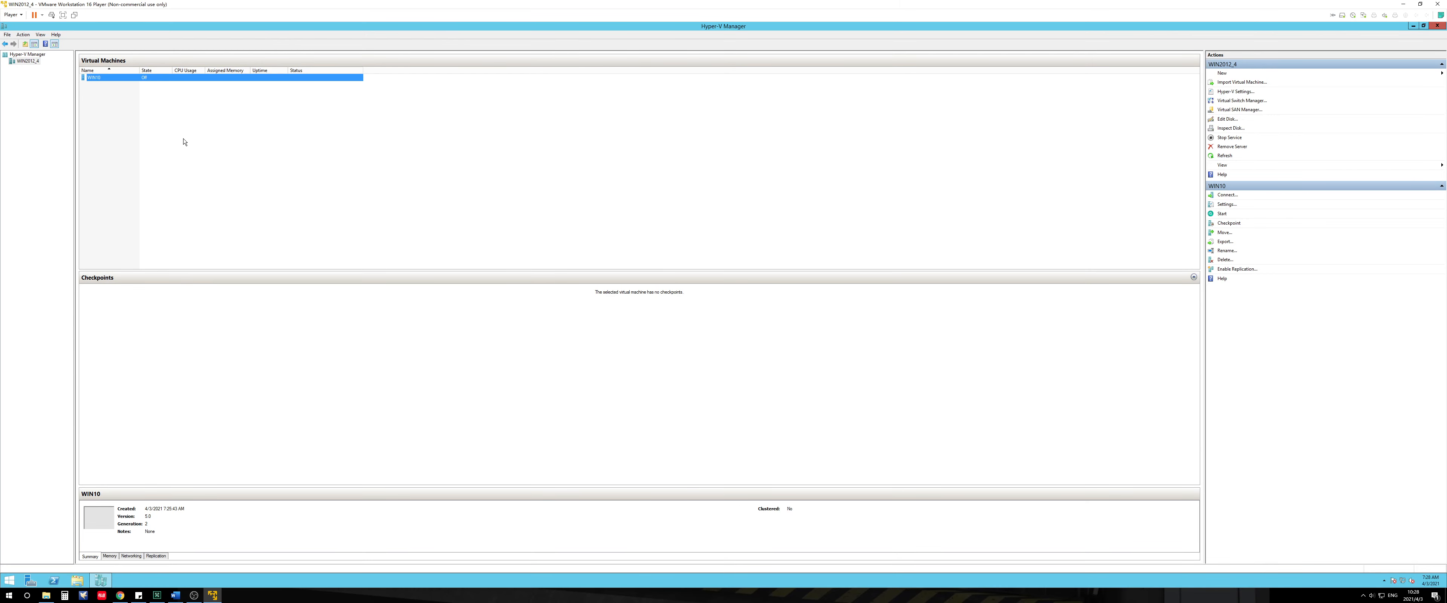